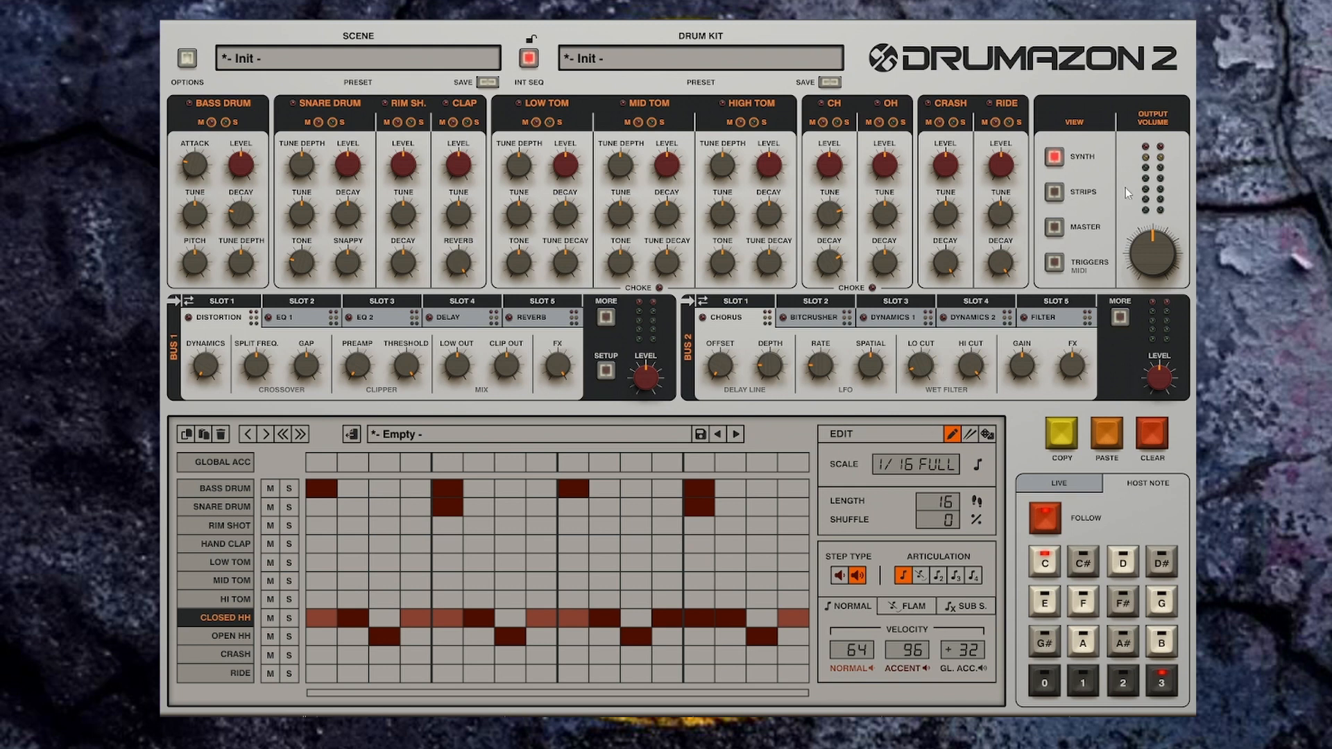
# Step: Cycle through the Strips, Master, Triggers and Synth views to review each panel
pyautogui.click(1054, 192)
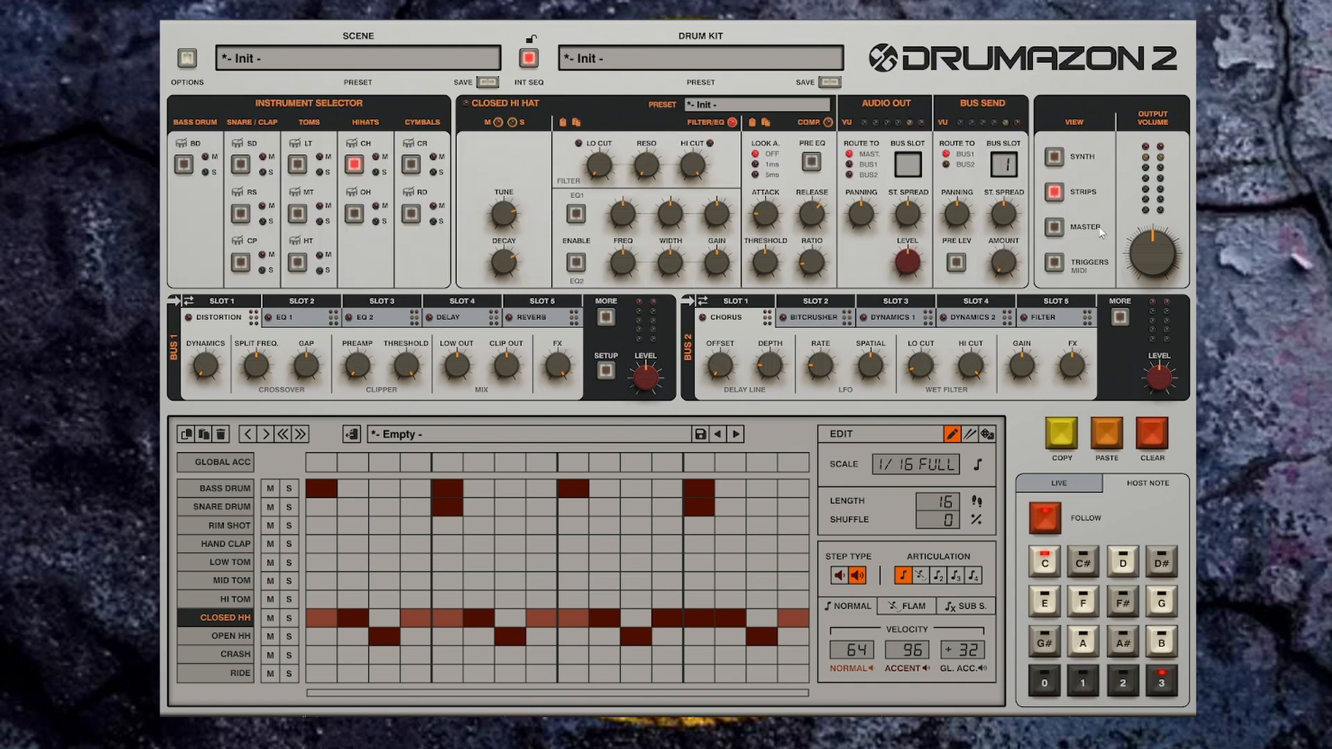
pyautogui.click(1055, 227)
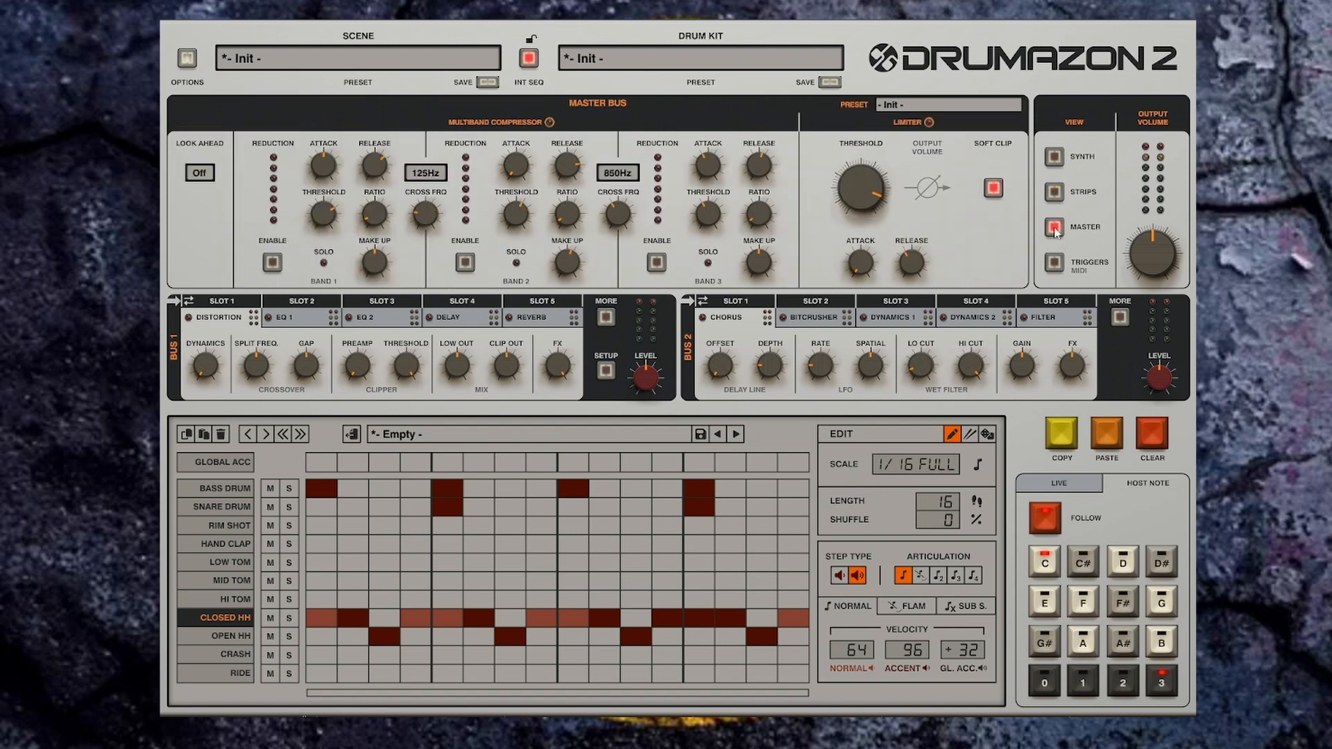
pyautogui.click(1055, 263)
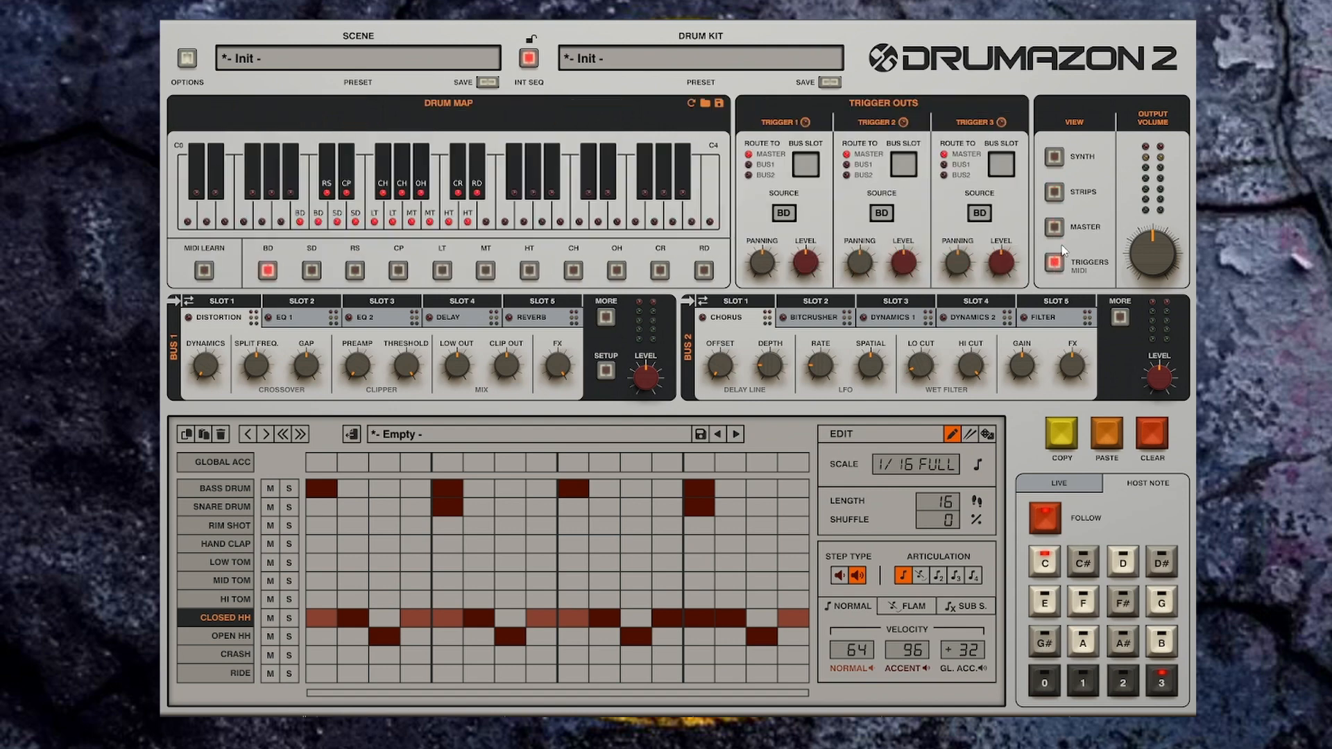
pyautogui.click(1055, 158)
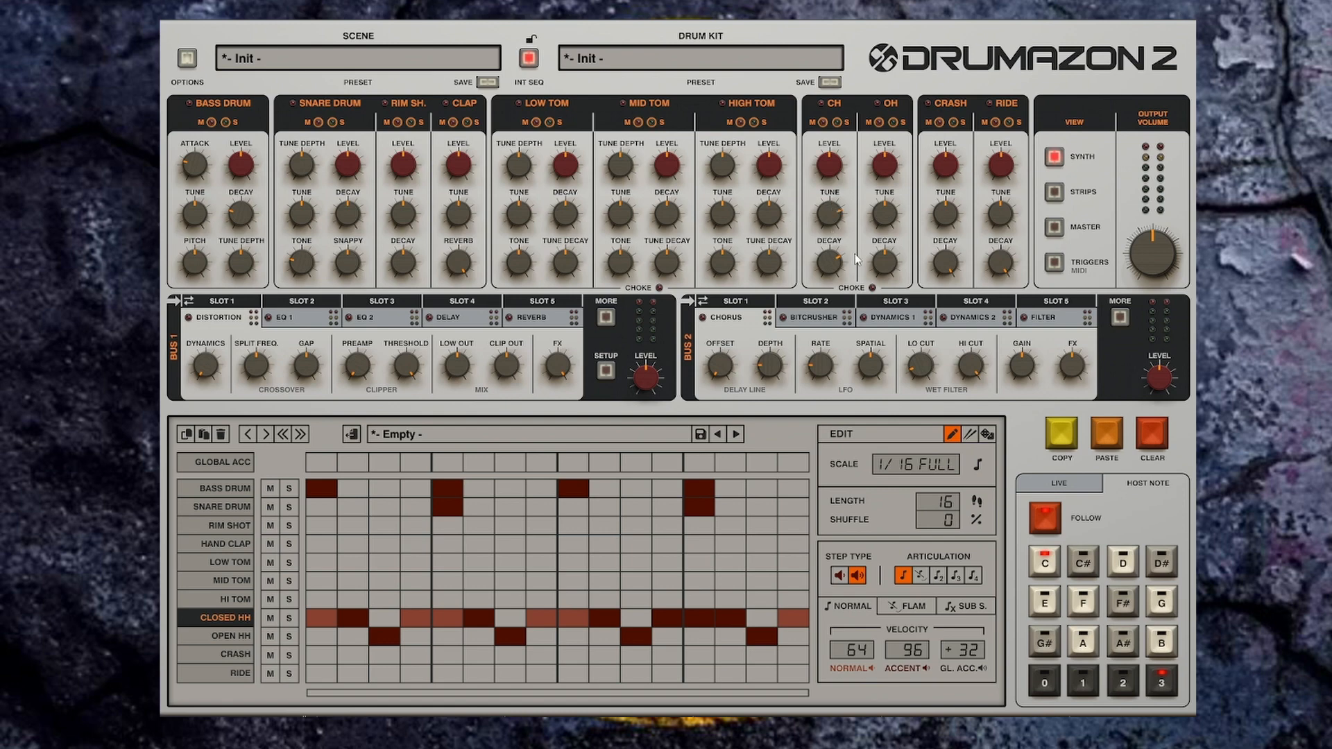
# Step: Select the bass drum strip in the Strips view, checking the Master and Triggers views along the way
pyautogui.click(1054, 192)
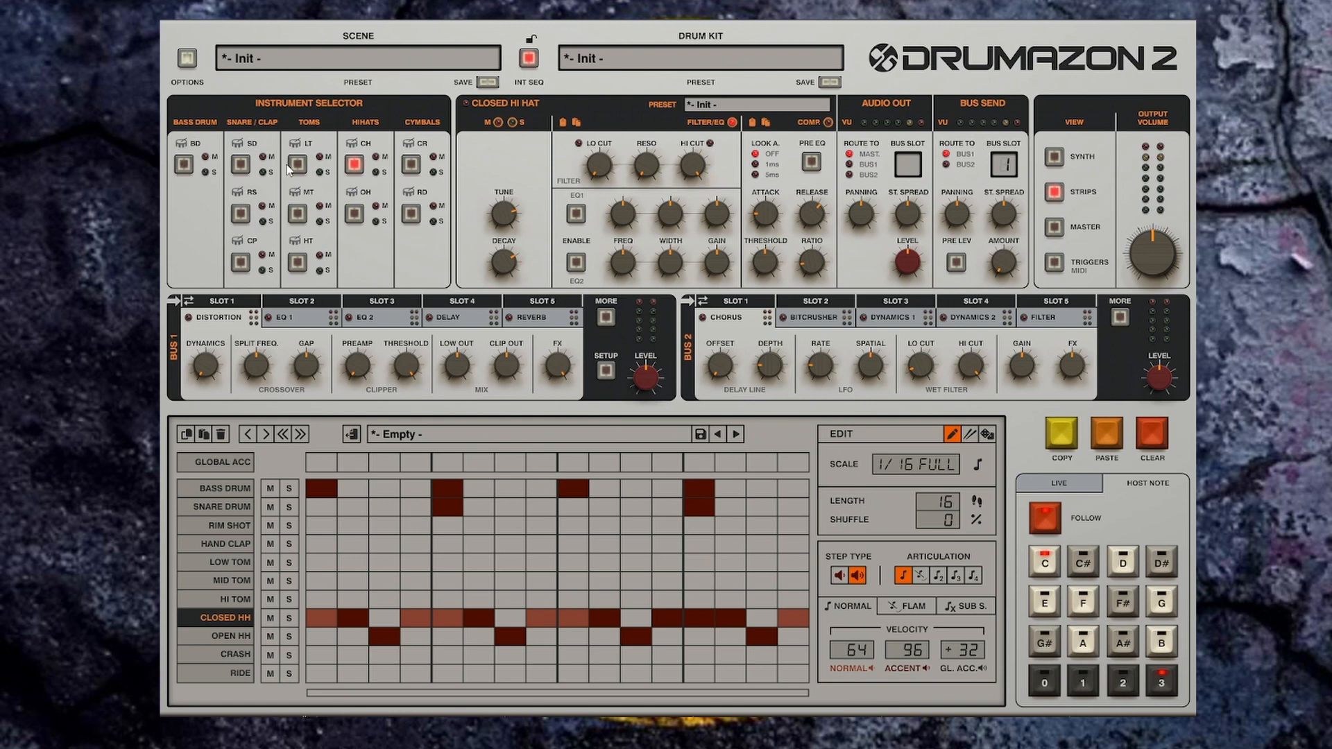
pyautogui.click(183, 169)
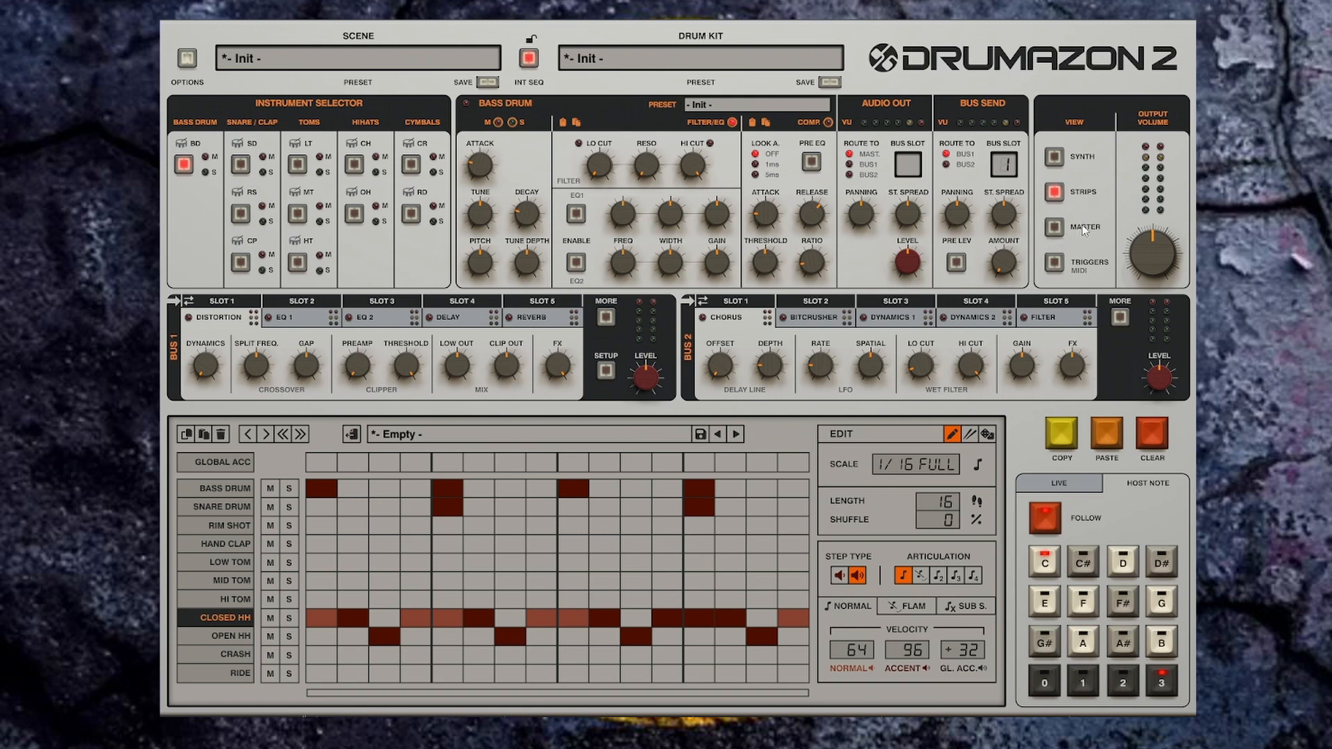
pyautogui.click(1055, 227)
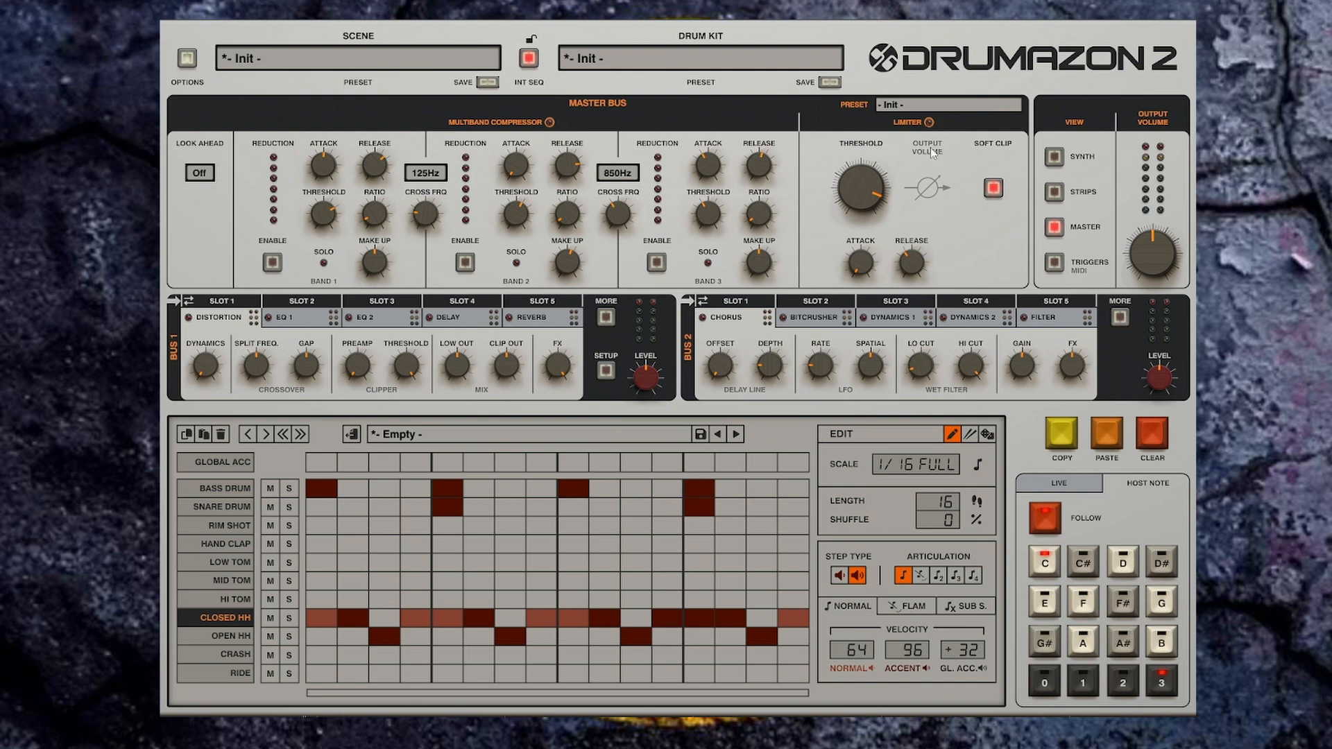
pyautogui.click(1054, 263)
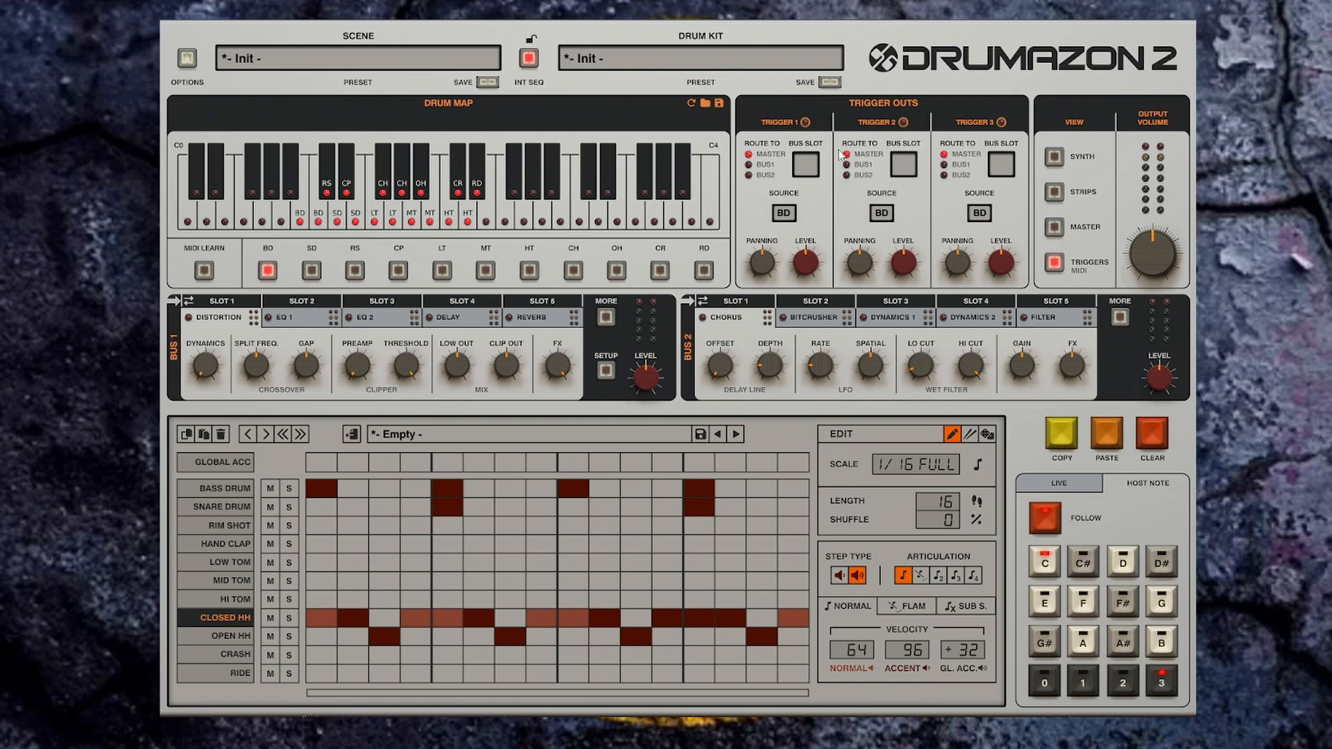
pyautogui.click(1055, 193)
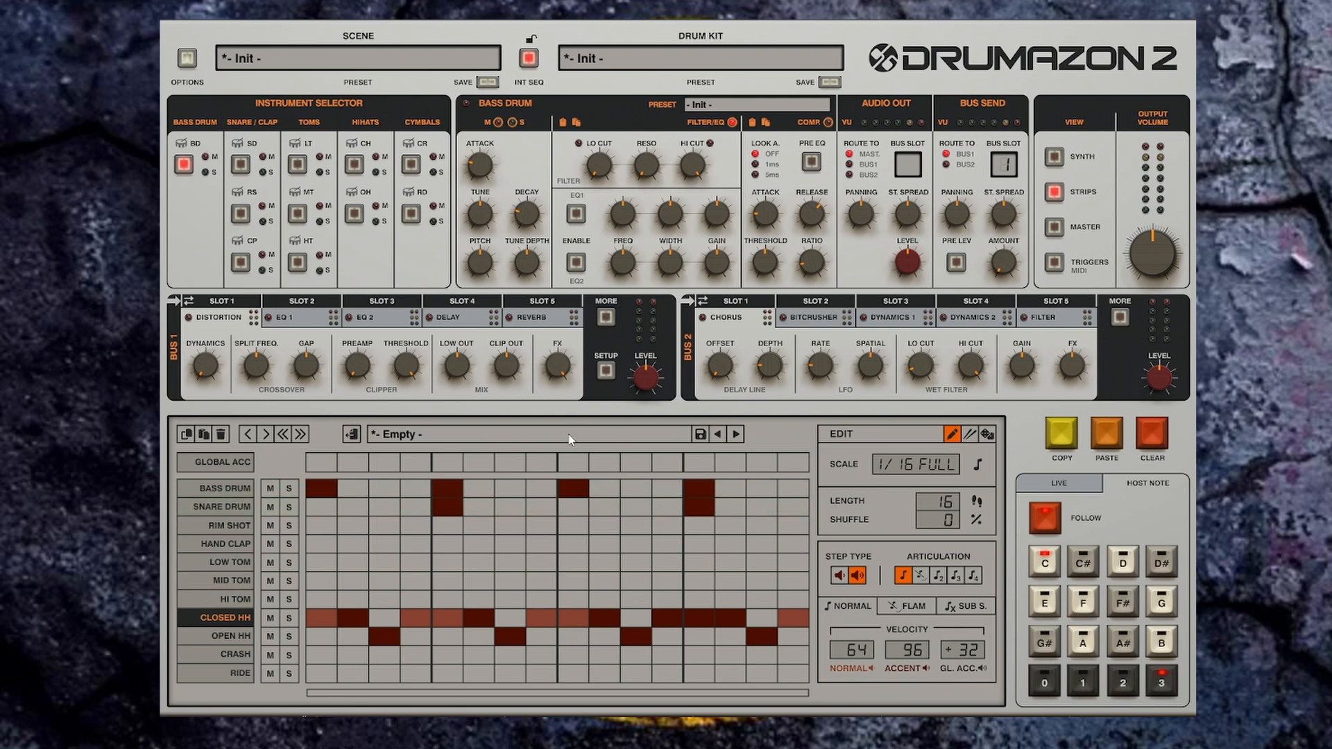
# Step: Solo the bass drum track and play the pattern briefly
pyautogui.click(289, 489)
pyautogui.press('space')
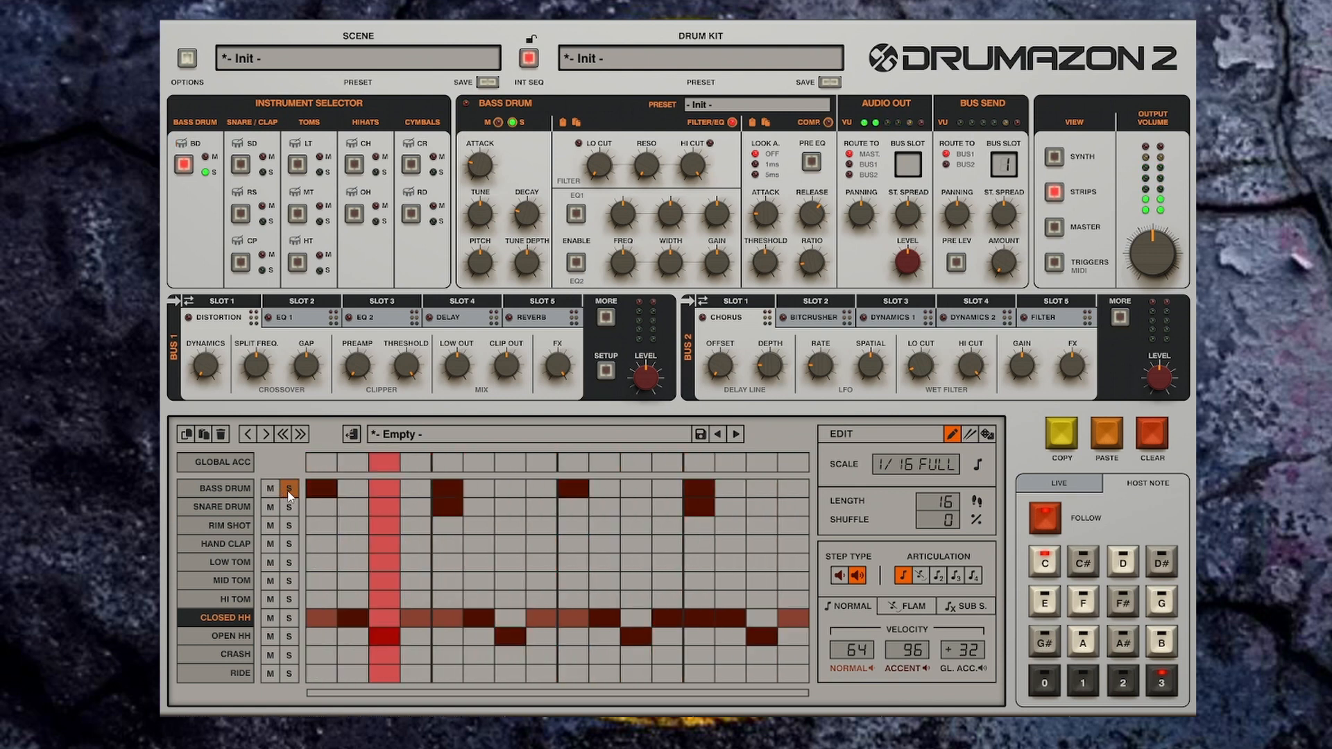
pyautogui.press('space')
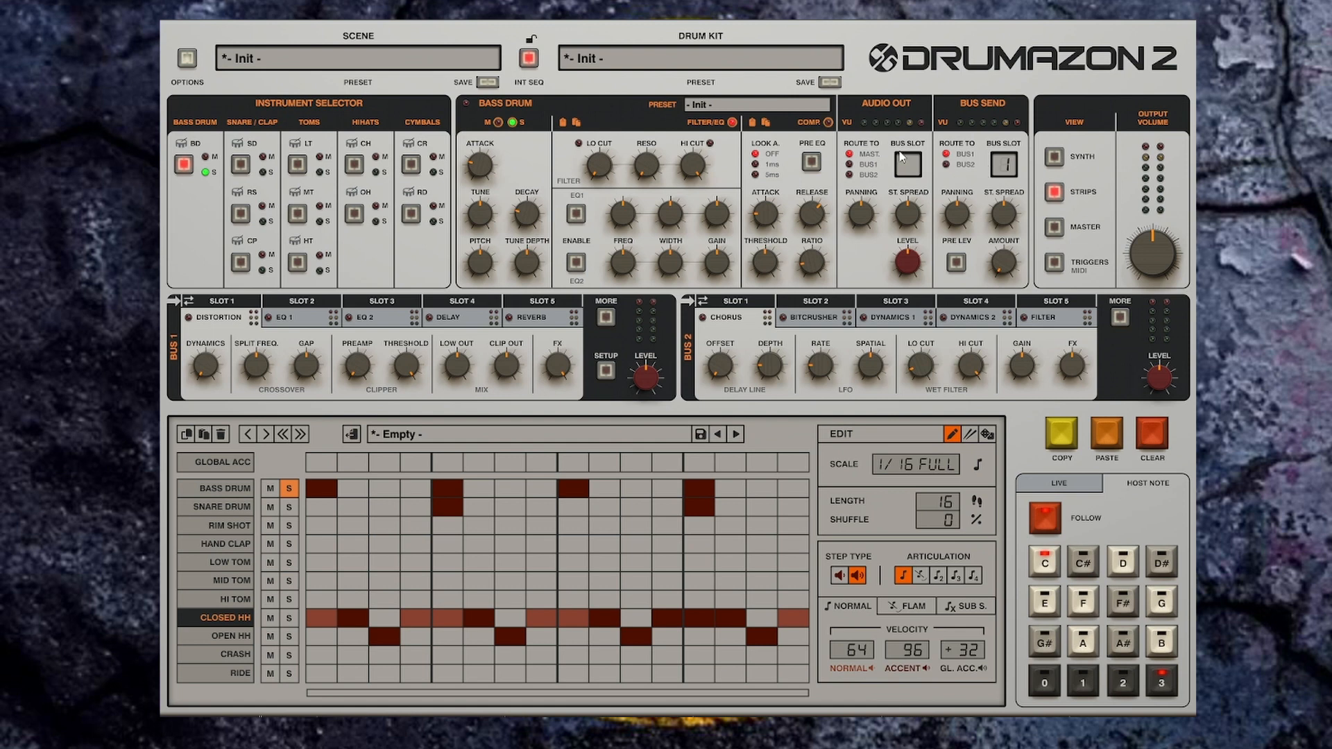
# Step: Audition bass drum presets one by one while the pattern plays
pyautogui.moveTo(809, 113)
pyautogui.click(823, 104)
pyautogui.press('space')
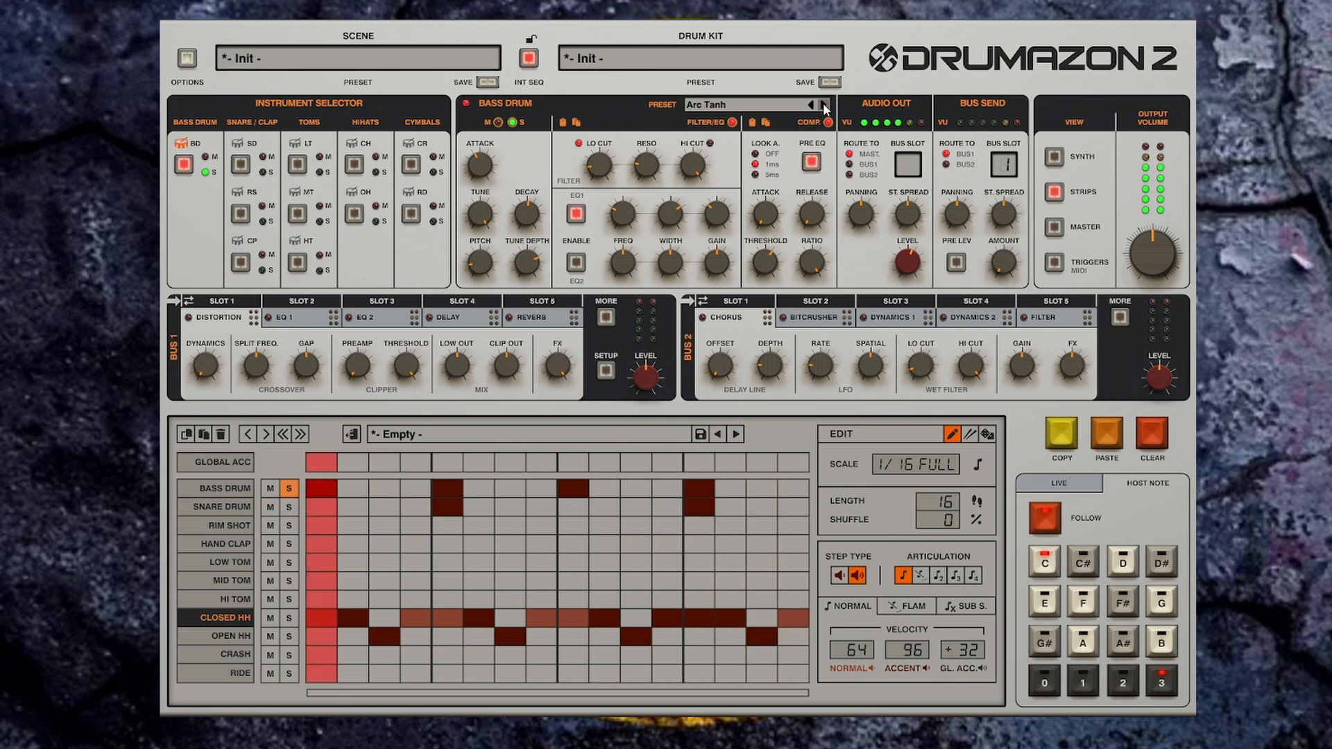
pyautogui.click(823, 104)
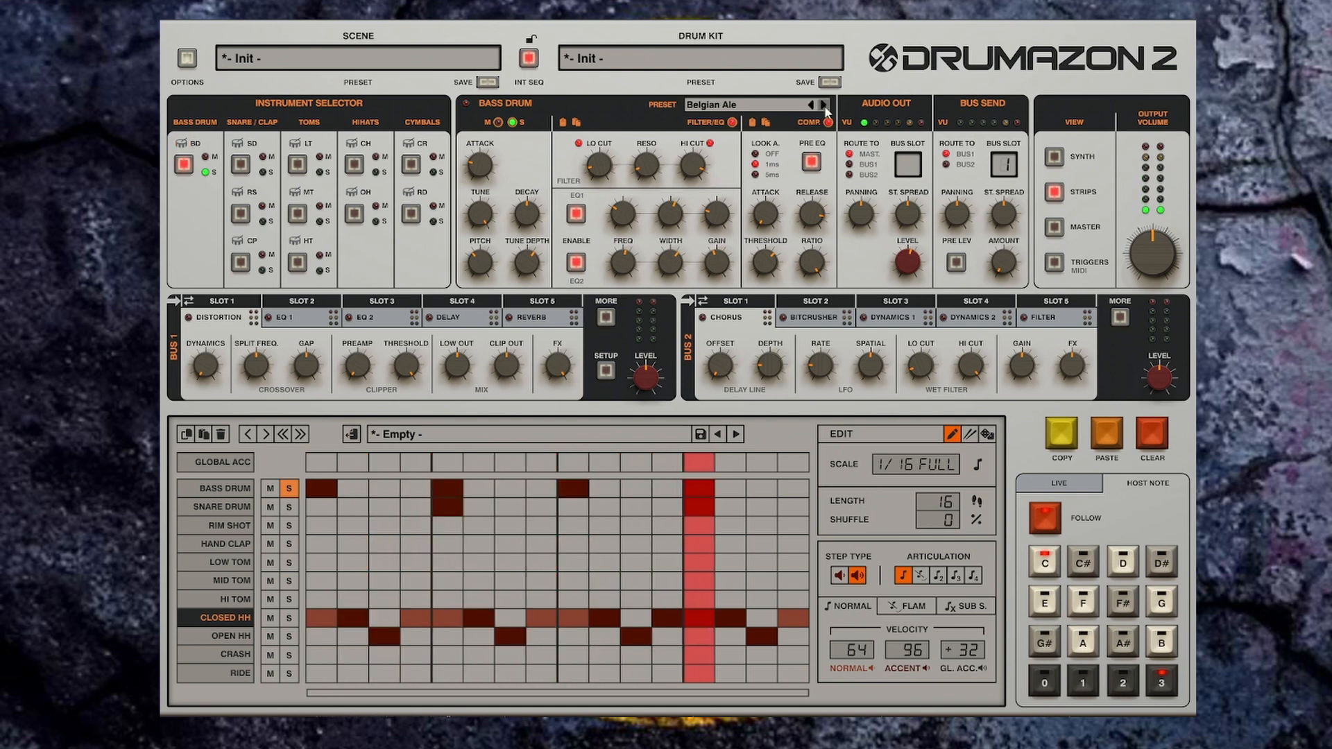
pyautogui.click(825, 105)
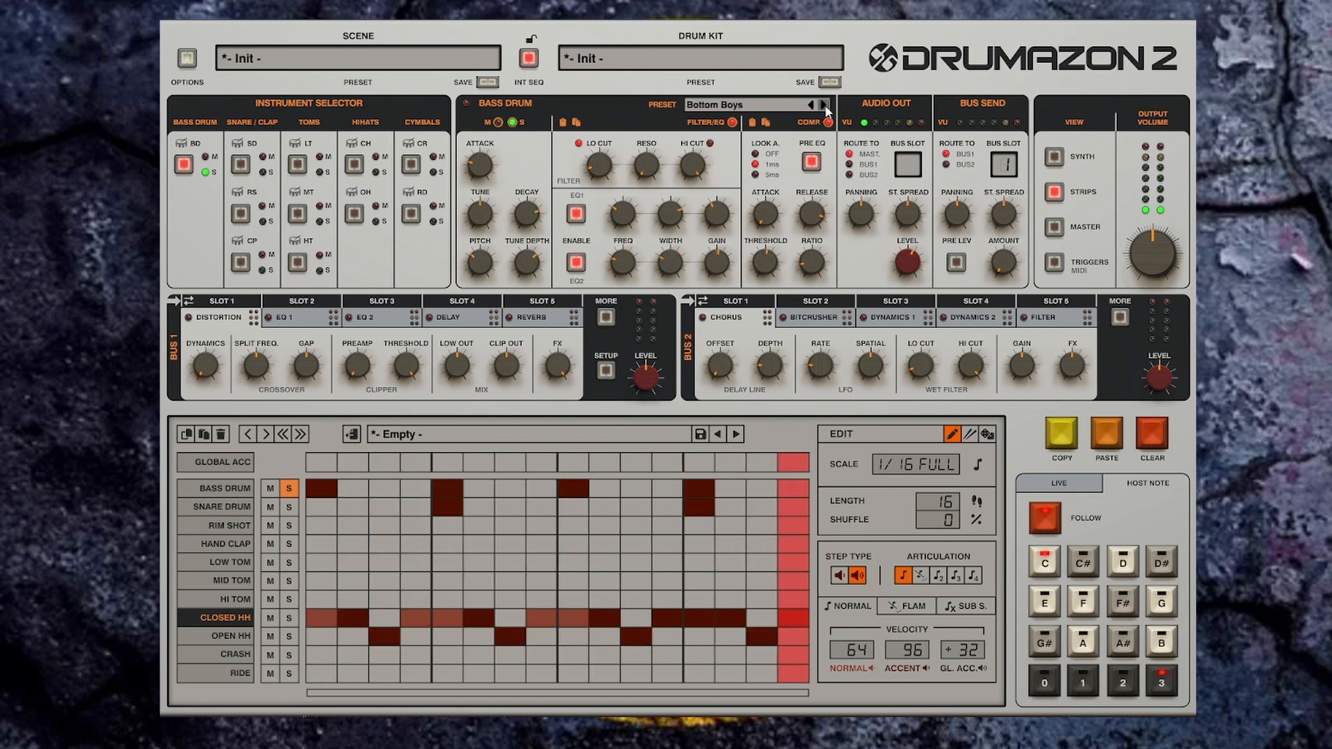
pyautogui.click(824, 105)
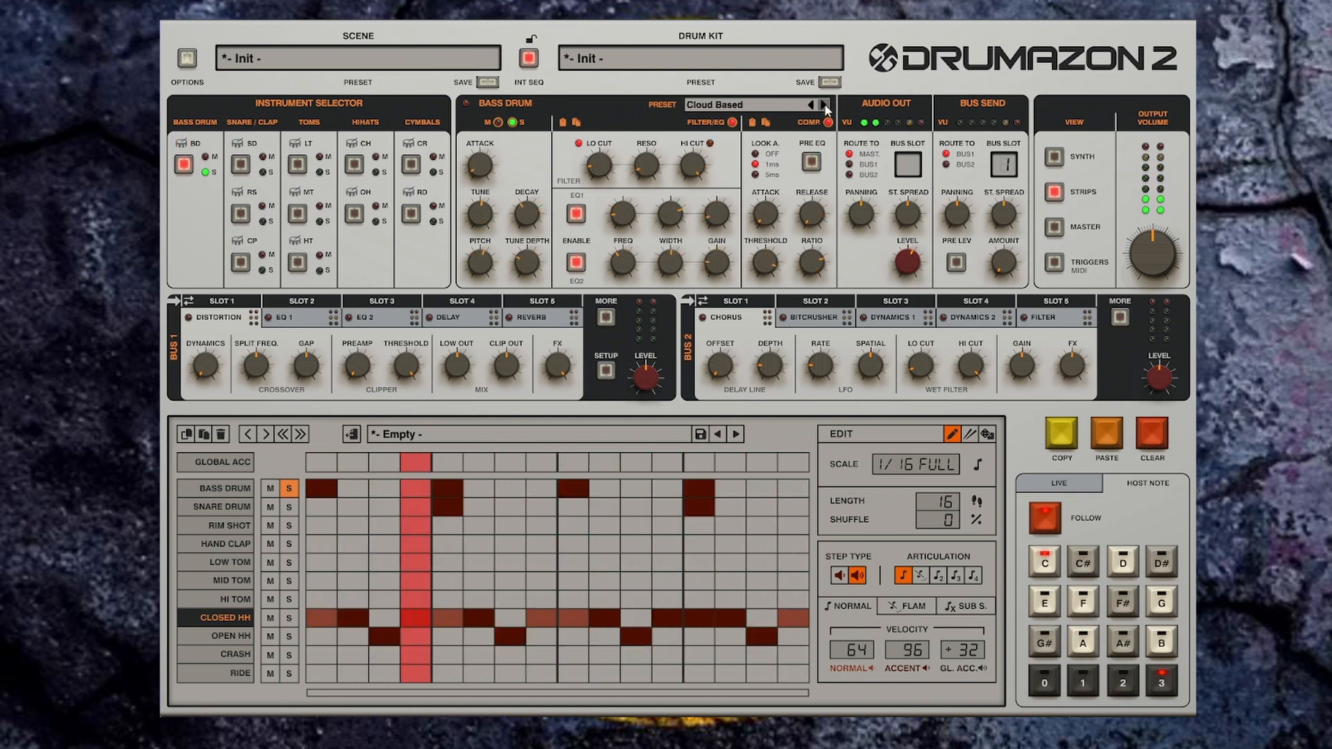
pyautogui.click(824, 105)
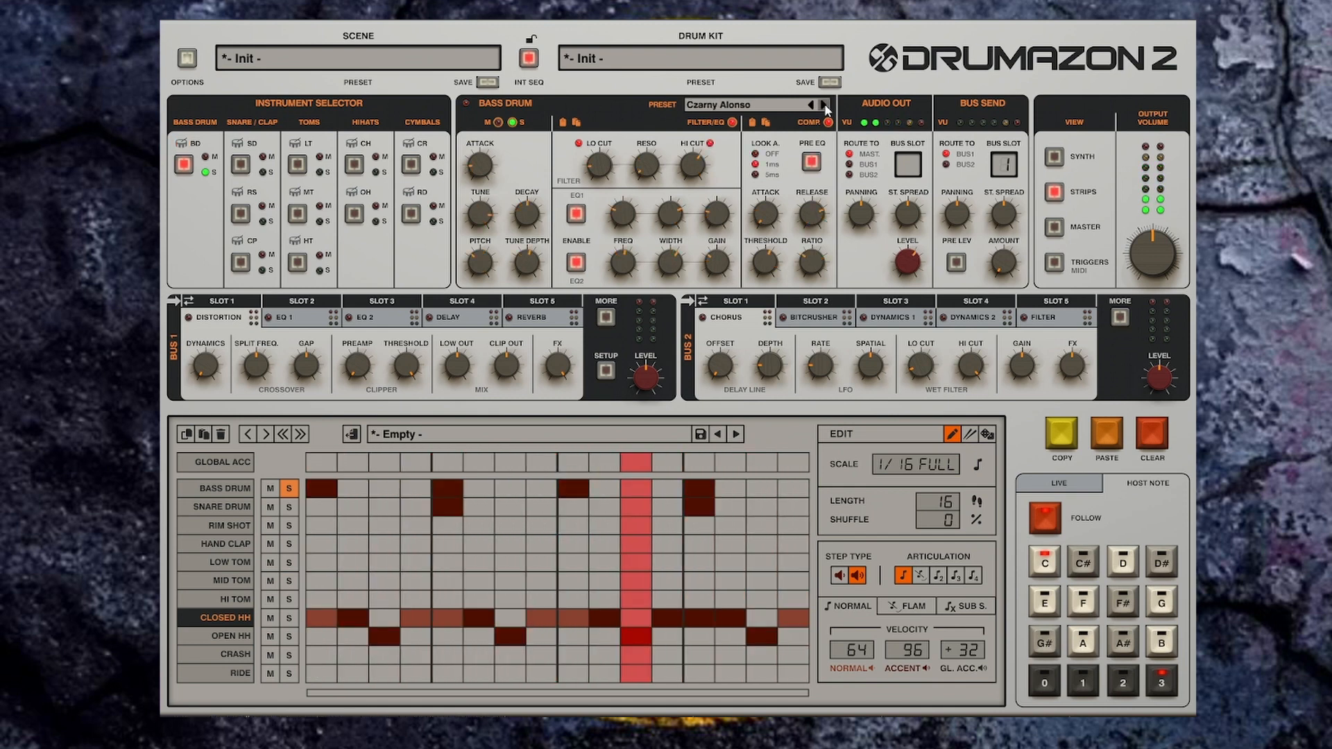
pyautogui.click(825, 105)
pyautogui.click(825, 105)
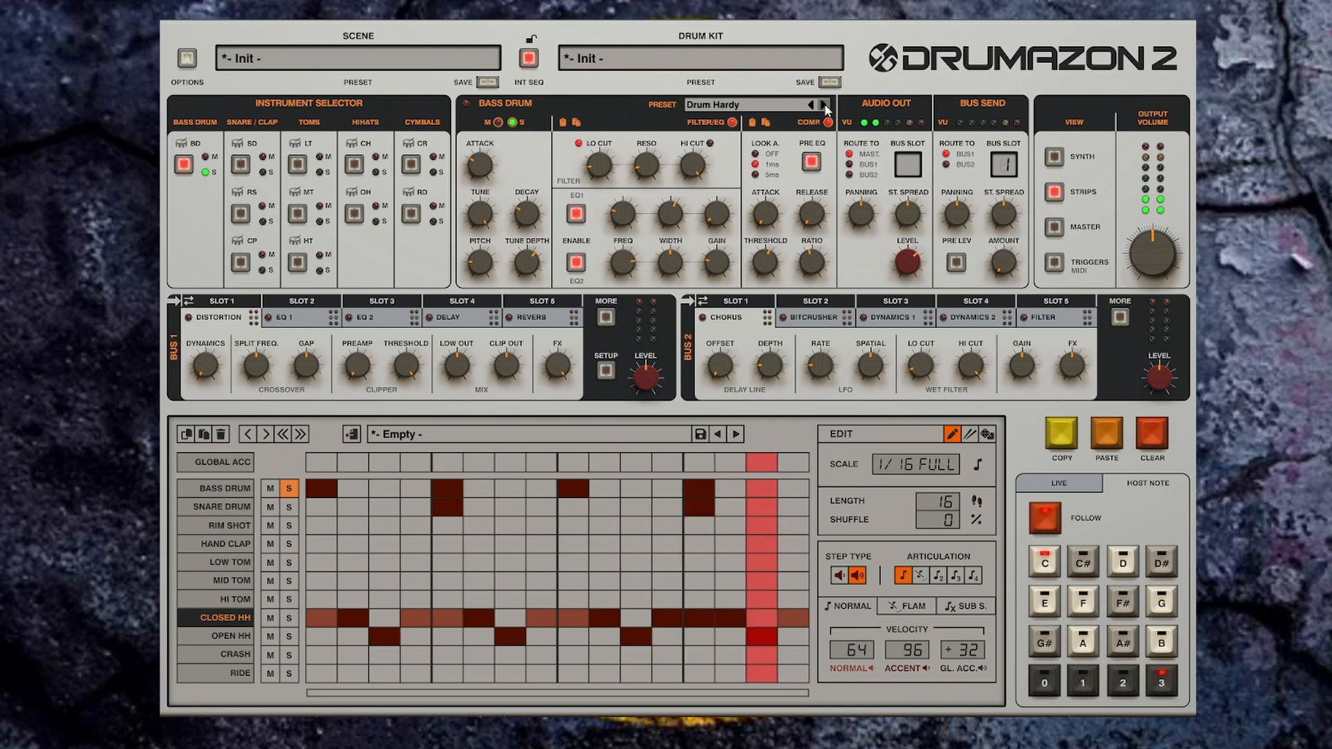
pyautogui.click(825, 105)
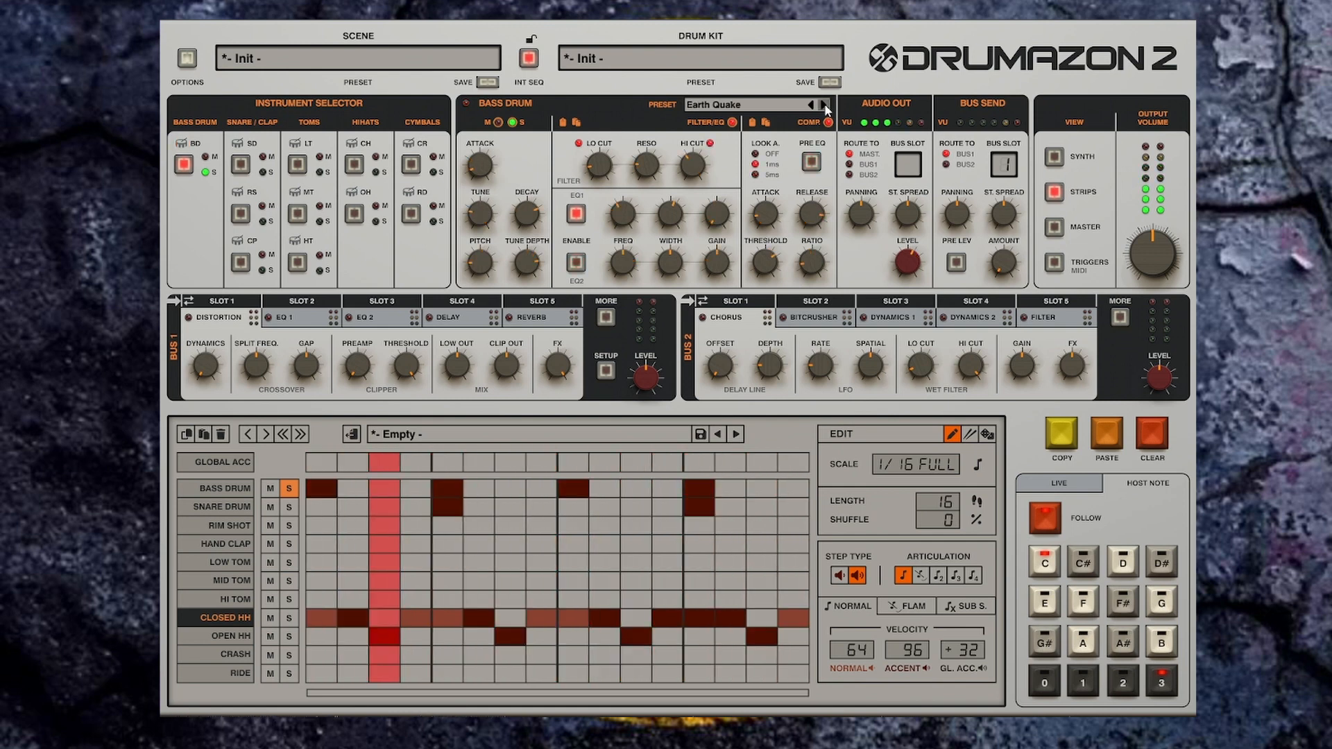
pyautogui.click(824, 104)
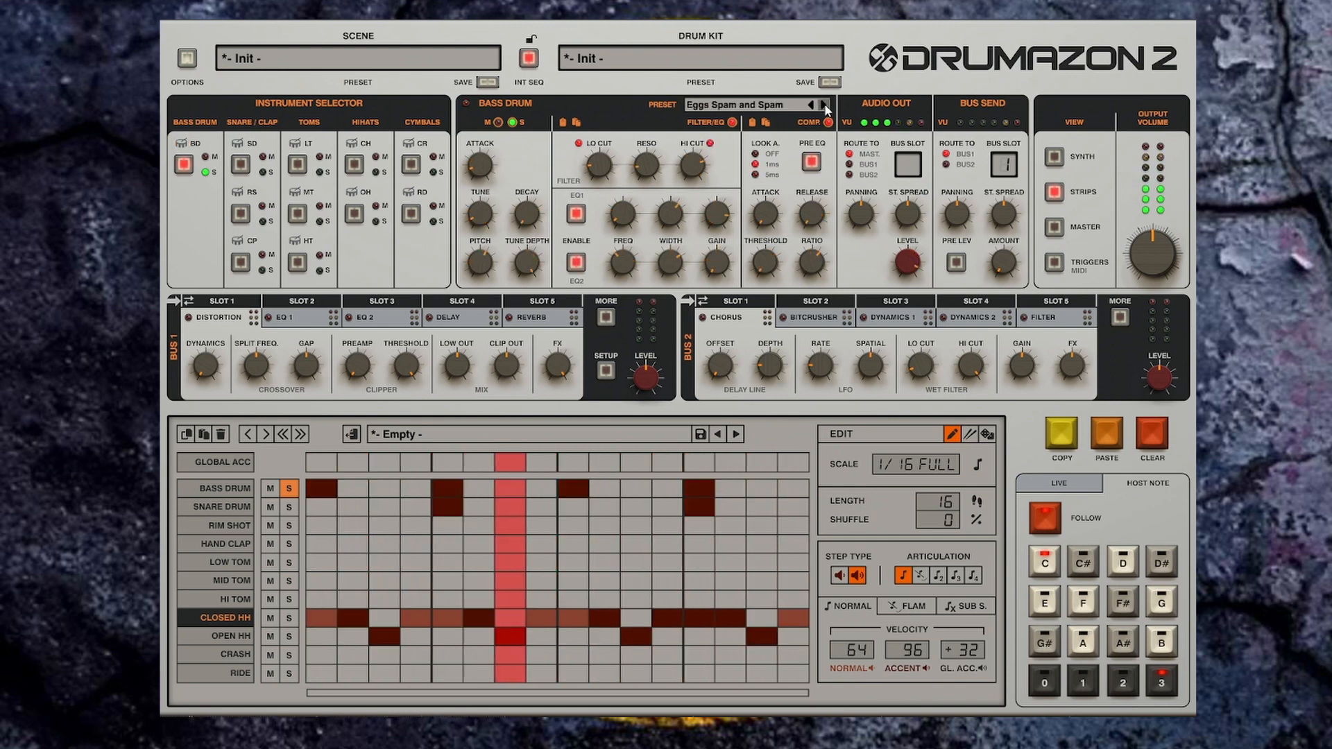
pyautogui.click(824, 104)
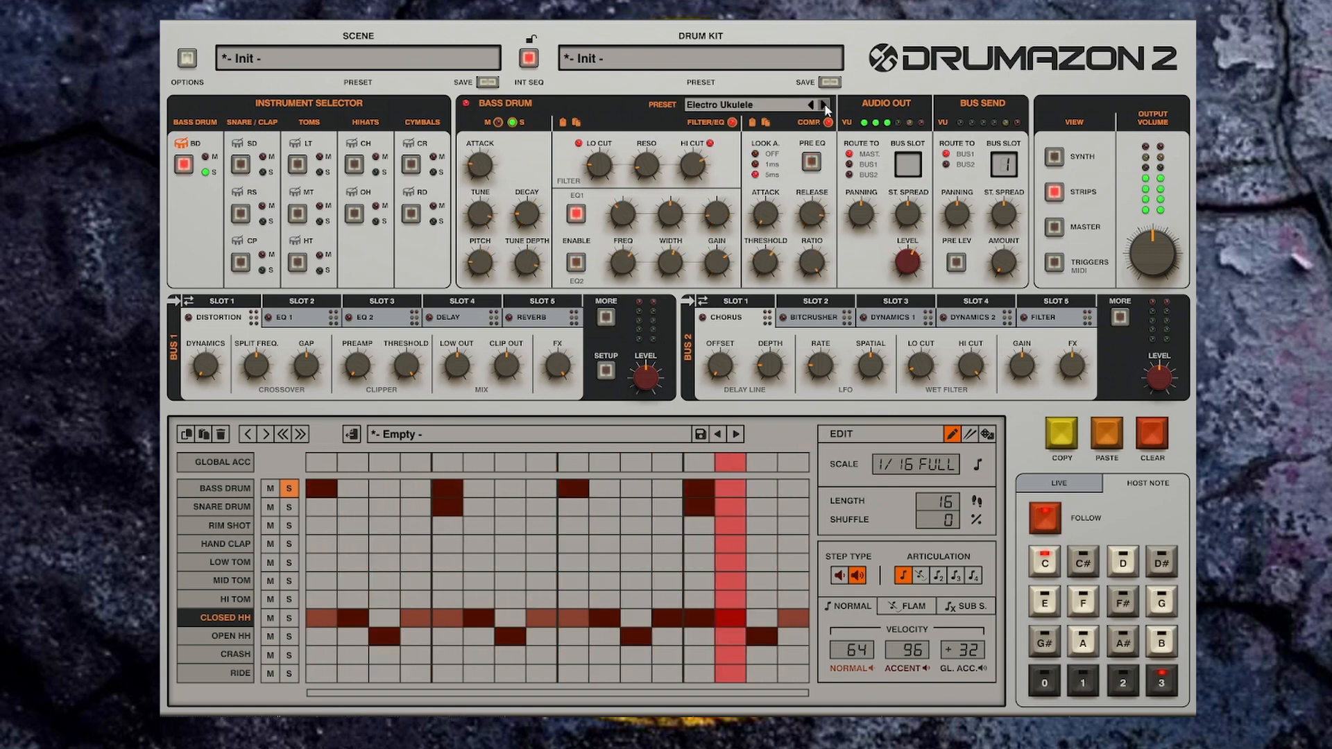
pyautogui.click(824, 104)
# Step: Load the Belgian Ale bass drum preset from the preset browser
pyautogui.click(777, 106)
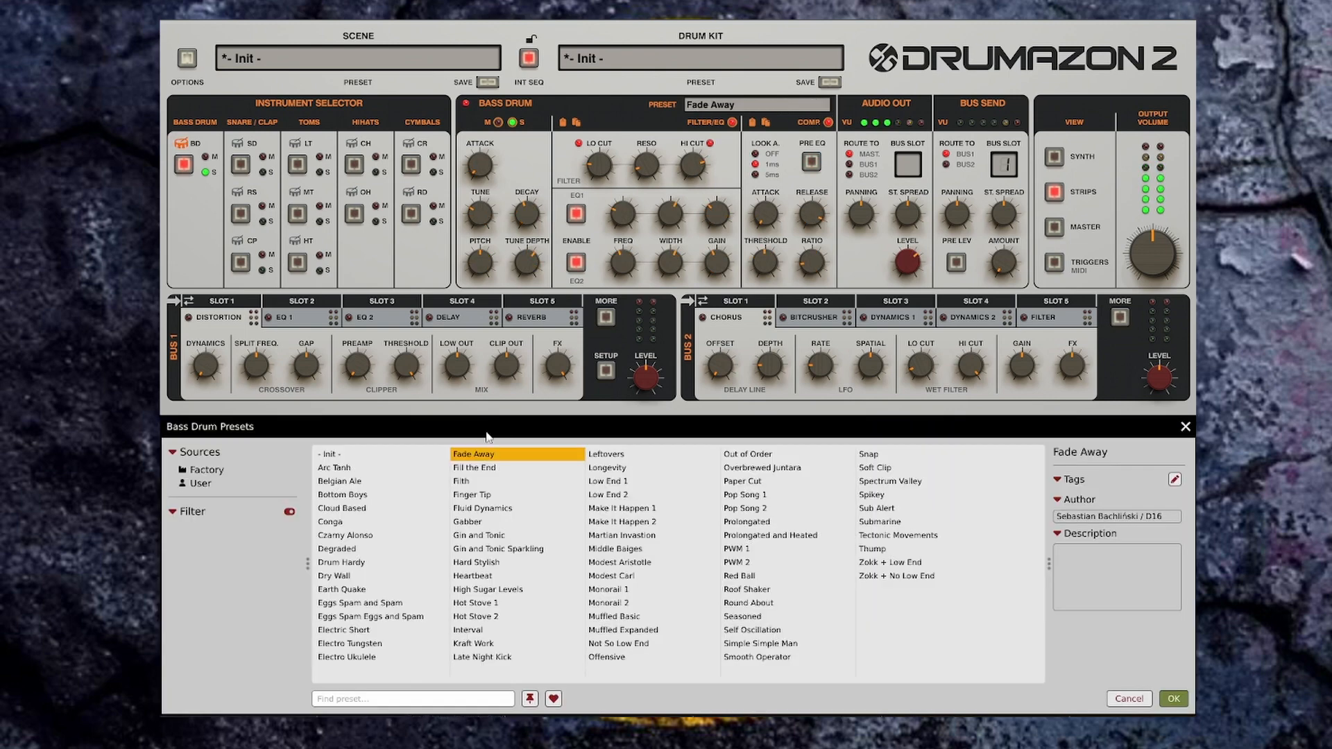
pyautogui.click(344, 482)
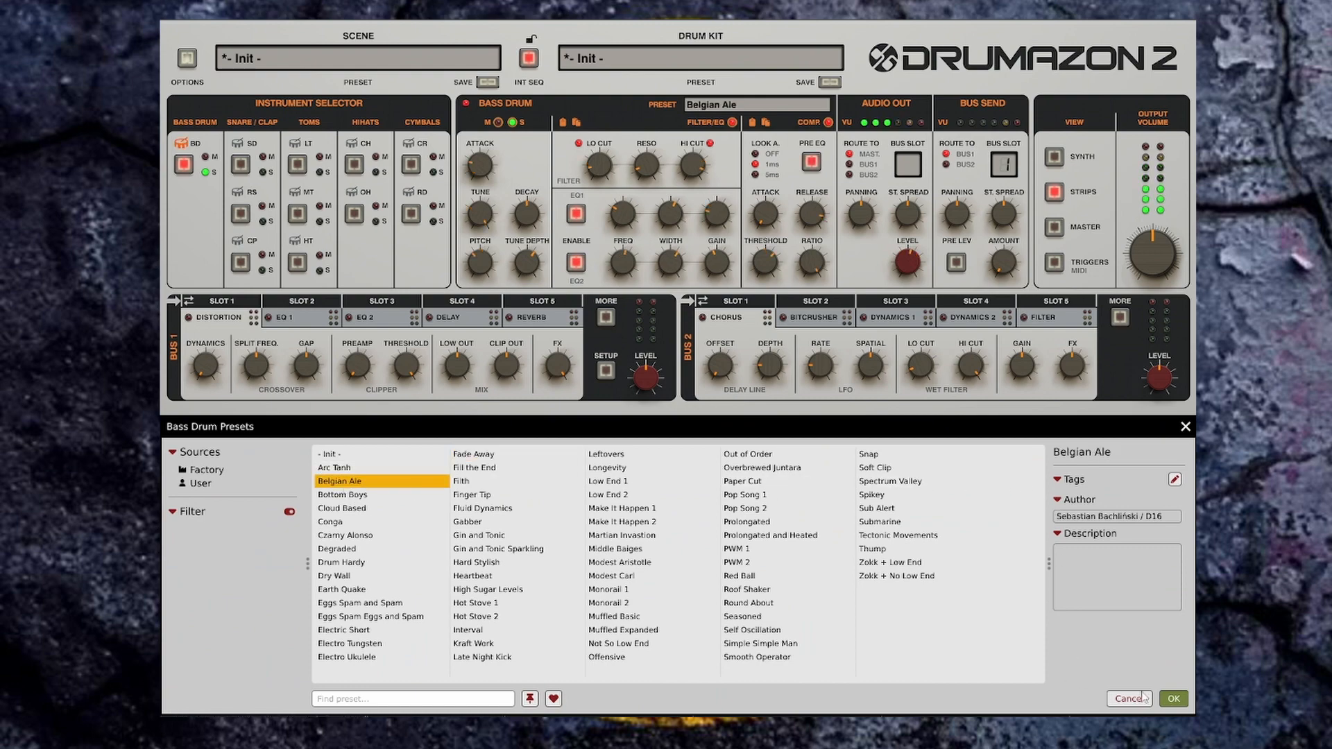
pyautogui.click(1174, 700)
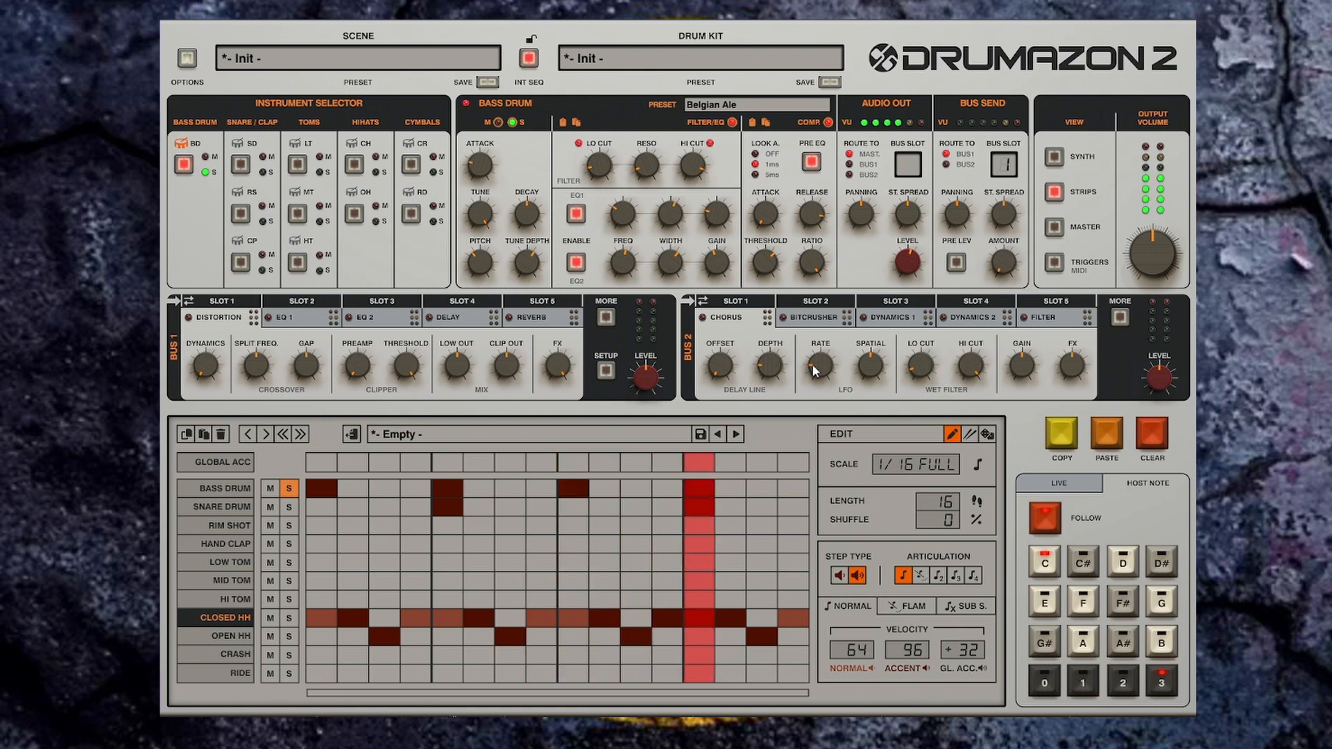
# Step: Route the bass drum's audio output to BUS1 and set its bus slot to 1
pyautogui.click(856, 167)
pyautogui.moveTo(908, 170); pyautogui.dragTo(896, 290)
# Step: Swap Bus 1's Delay with Bus 2's Chorus and move the Delay to Bus 2's slot 4
pyautogui.click(450, 317)
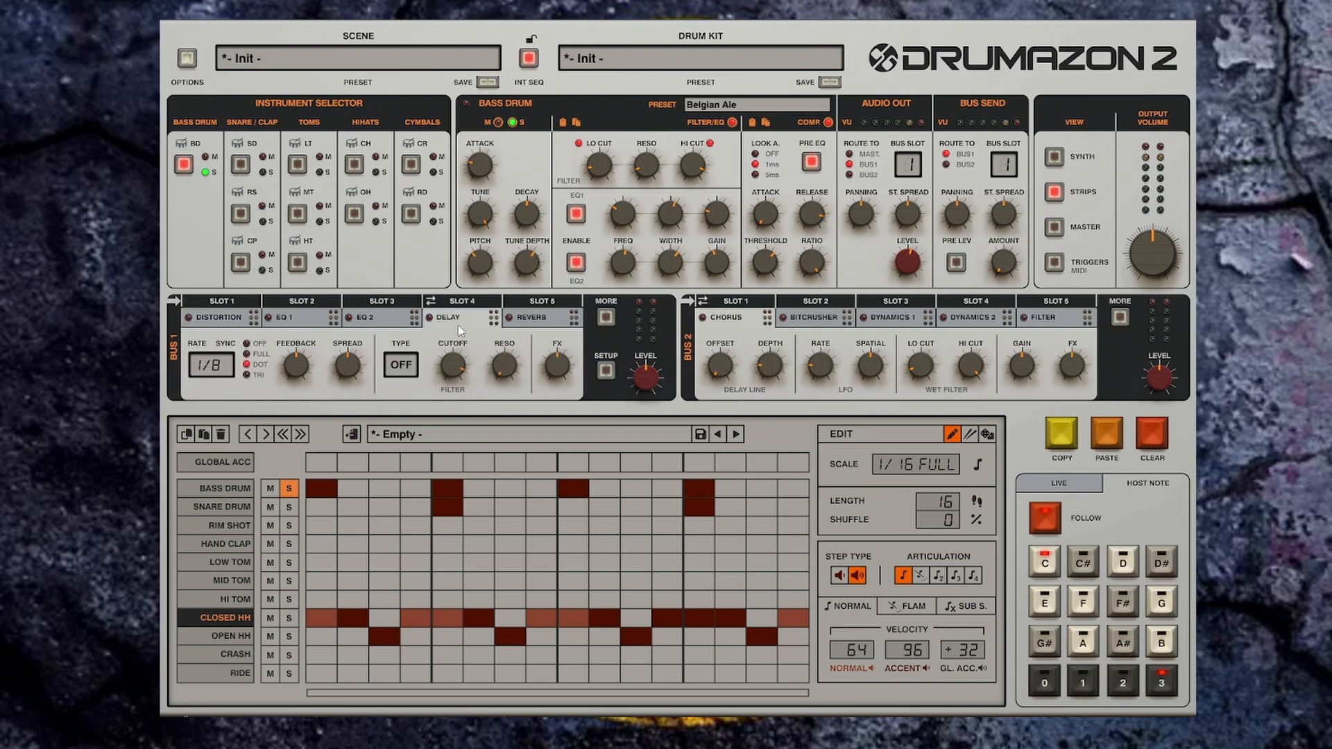
pyautogui.click(431, 302)
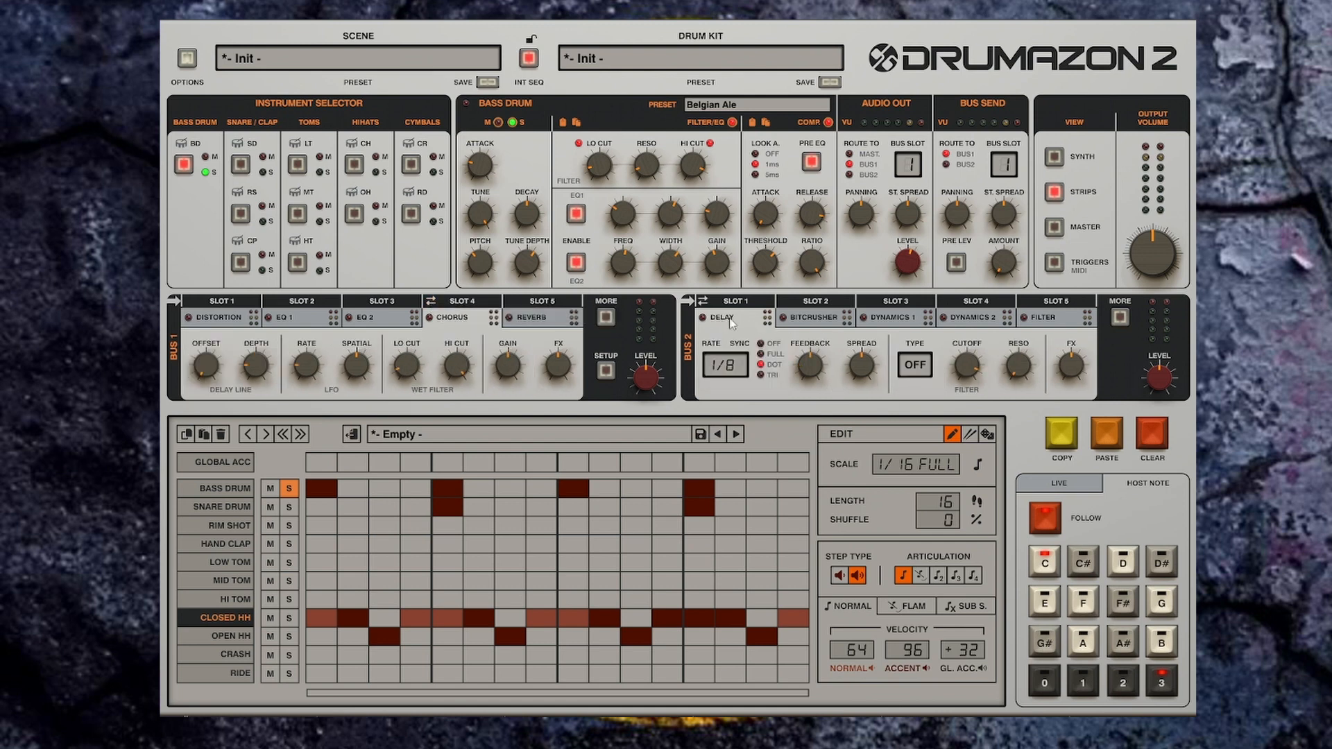
pyautogui.moveTo(730, 315); pyautogui.dragTo(912, 320)
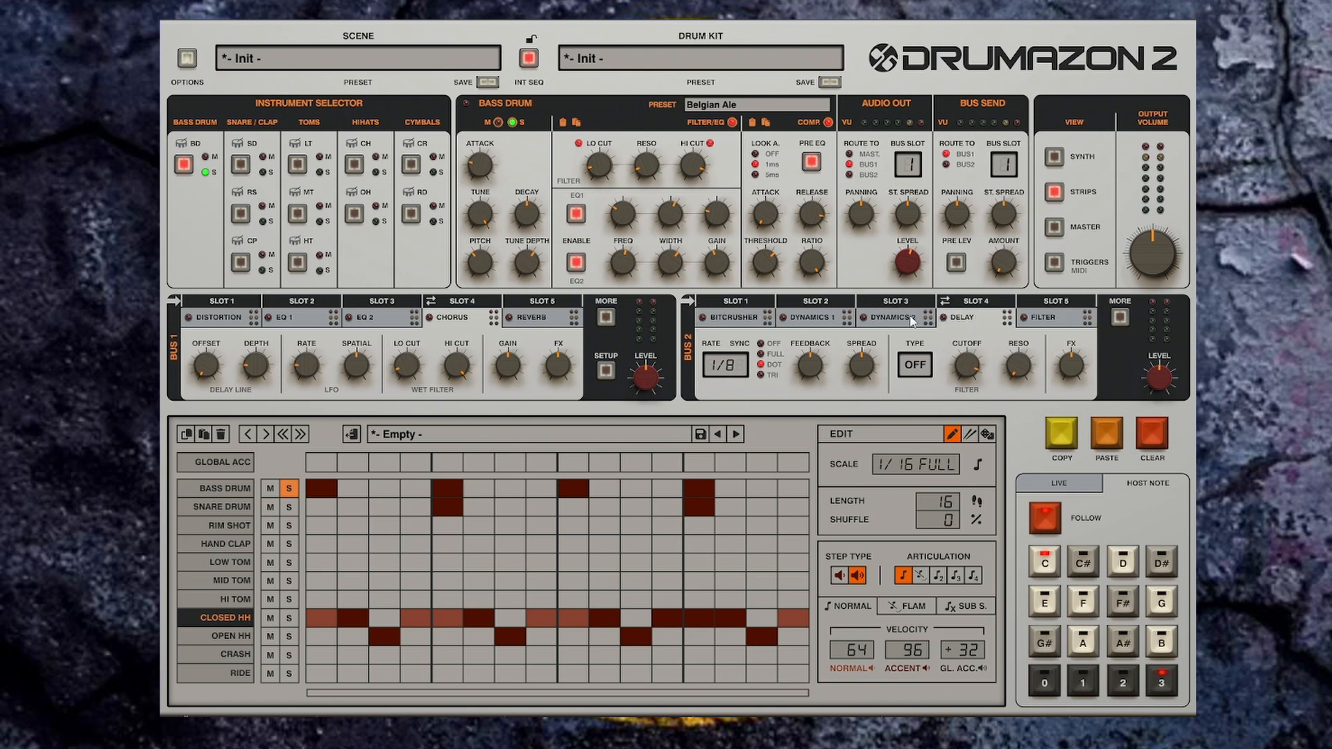
# Step: Enable the Distortion in Bus 1 slot 1, start playback and raise its Preamp
pyautogui.click(216, 322)
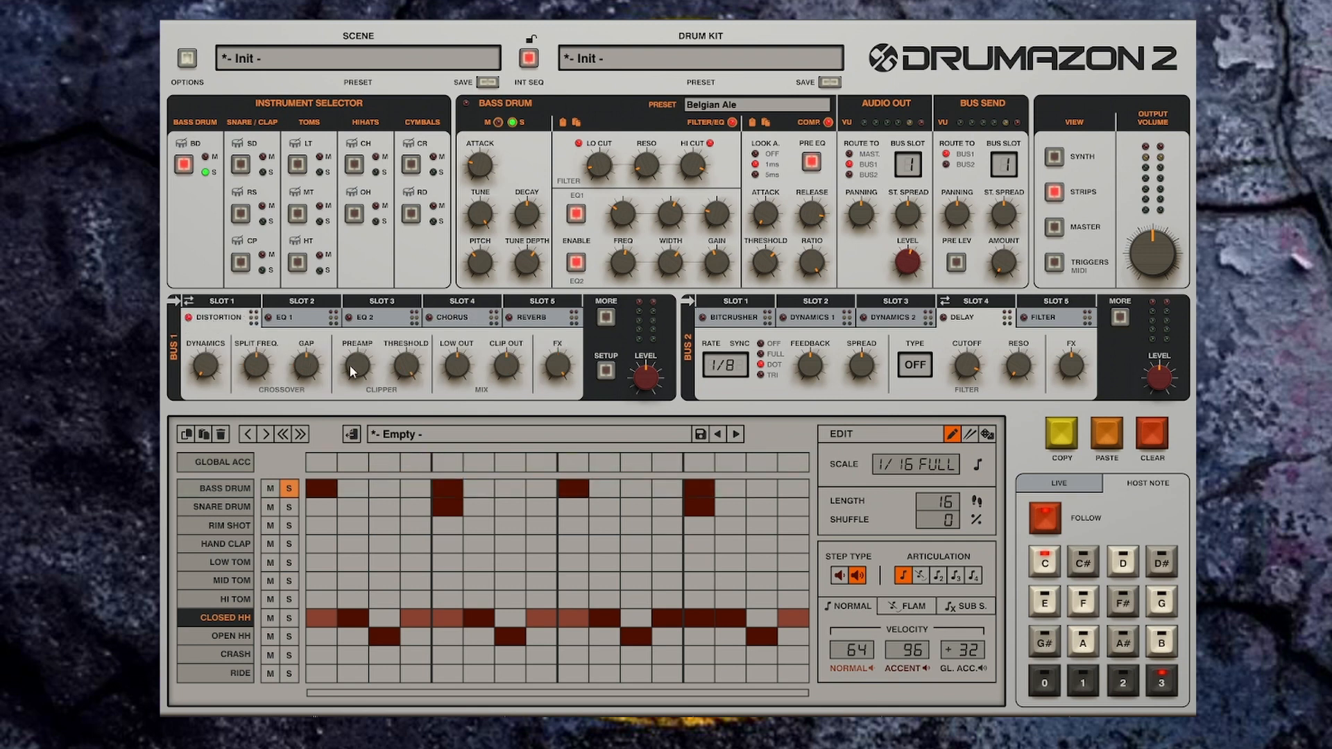
pyautogui.press('space')
pyautogui.moveTo(354, 370); pyautogui.dragTo(356, 316)
pyautogui.moveTo(361, 369); pyautogui.dragTo(364, 334)
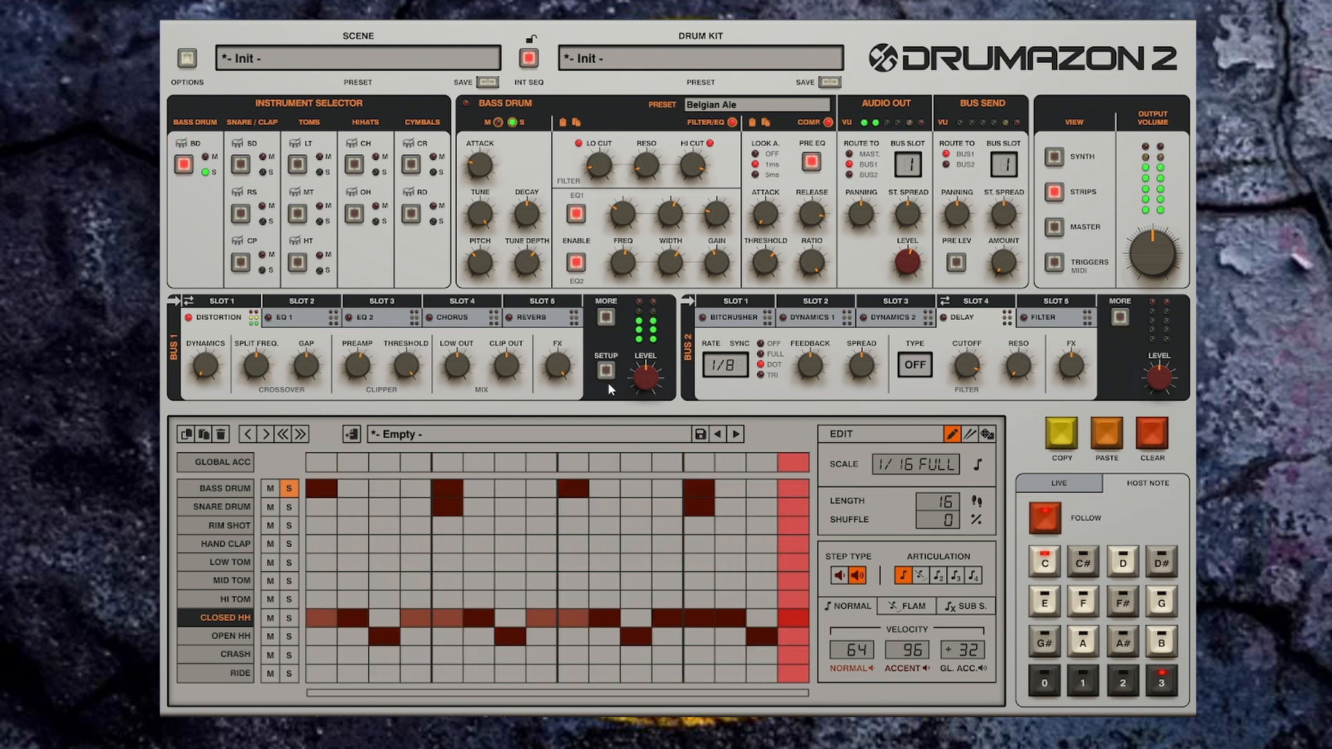
# Step: Lower the Bus 1 level to -3.0 dB and set the Distortion Preamp to +28.8 dB
pyautogui.moveTo(646, 379); pyautogui.dragTo(646, 391)
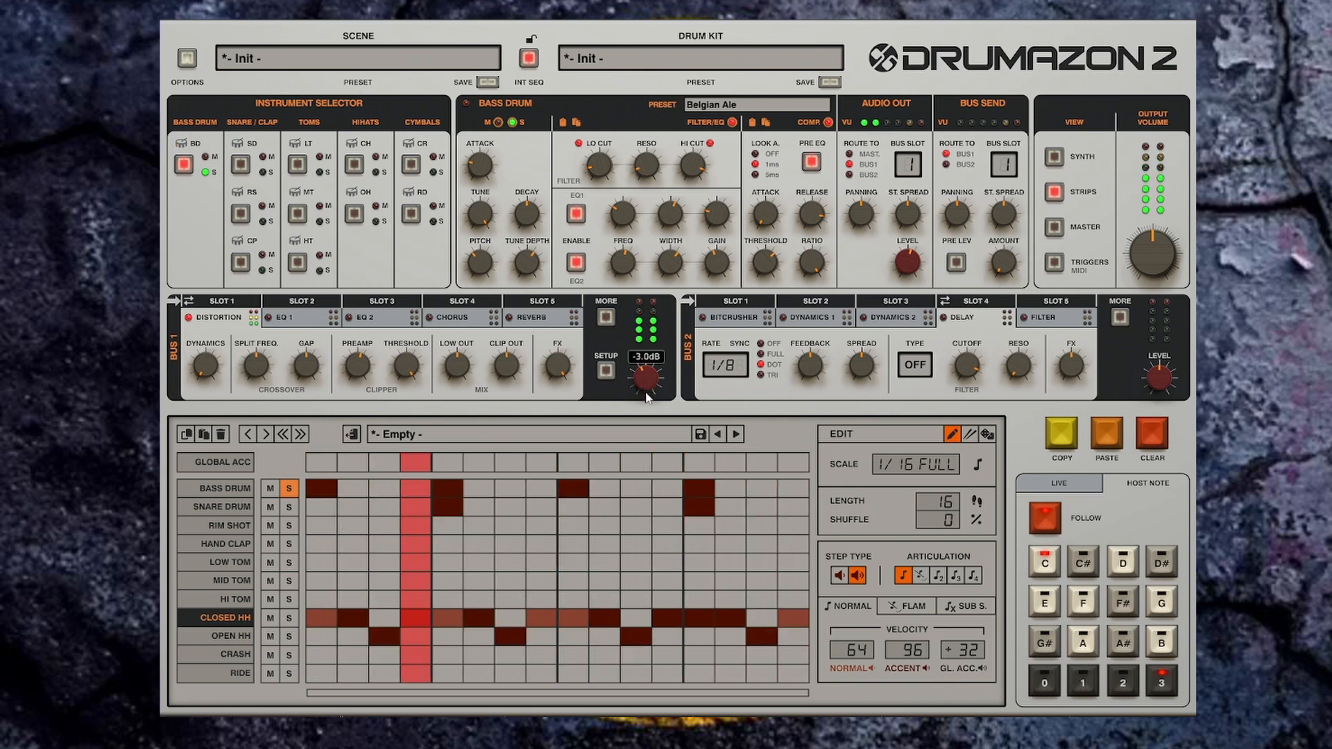
pyautogui.moveTo(360, 366); pyautogui.dragTo(360, 353)
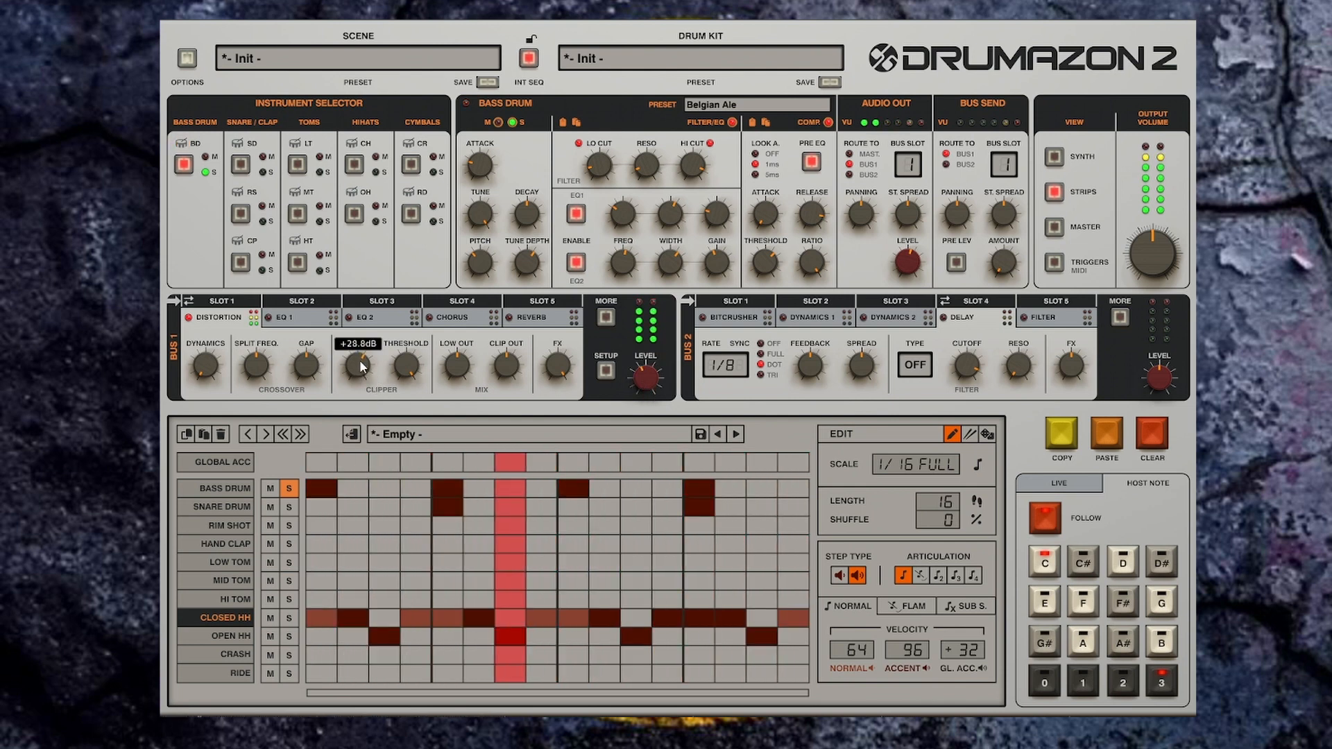
# Step: Adjust the Distortion's Split Freq., set Clip Out to -5.1 dB, nudge the Bus 1 level and stop playback
pyautogui.moveTo(258, 368); pyautogui.dragTo(206, 305)
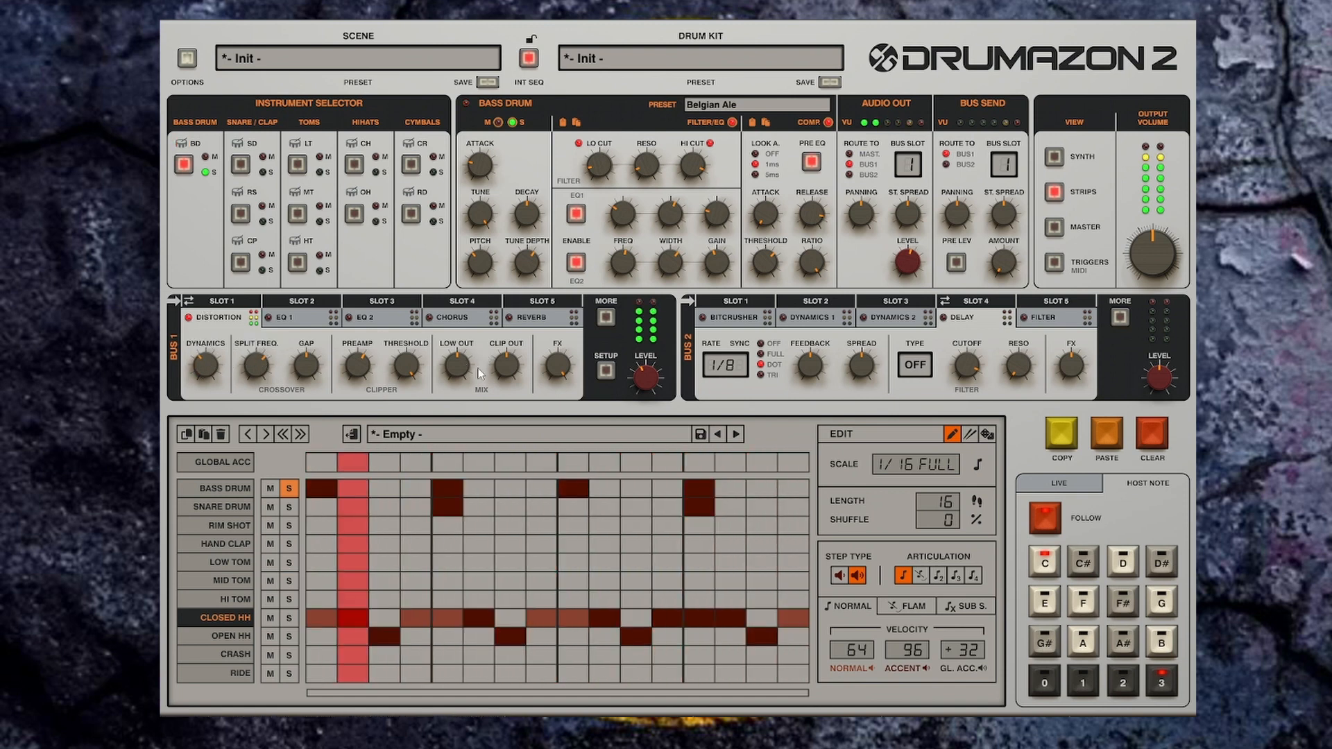
pyautogui.moveTo(509, 370); pyautogui.dragTo(508, 383)
pyautogui.moveTo(655, 381); pyautogui.dragTo(655, 372)
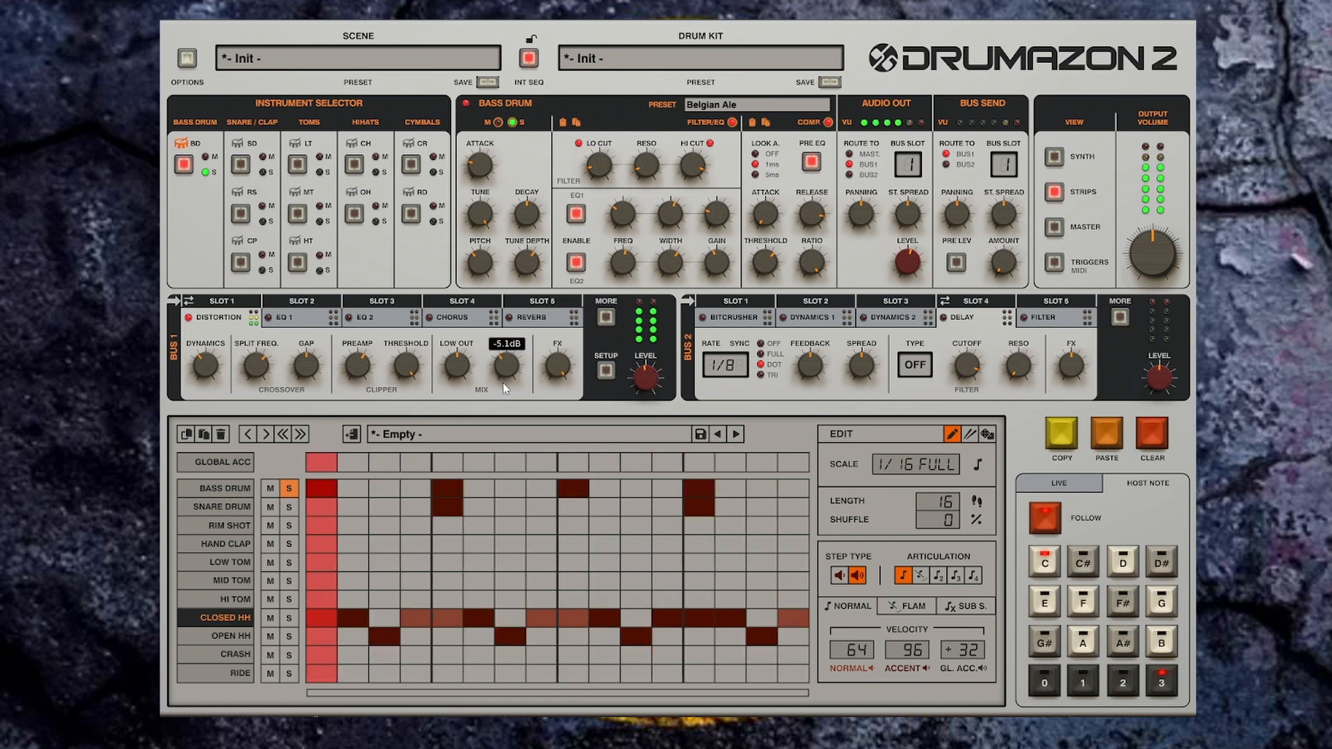
pyautogui.press('space')
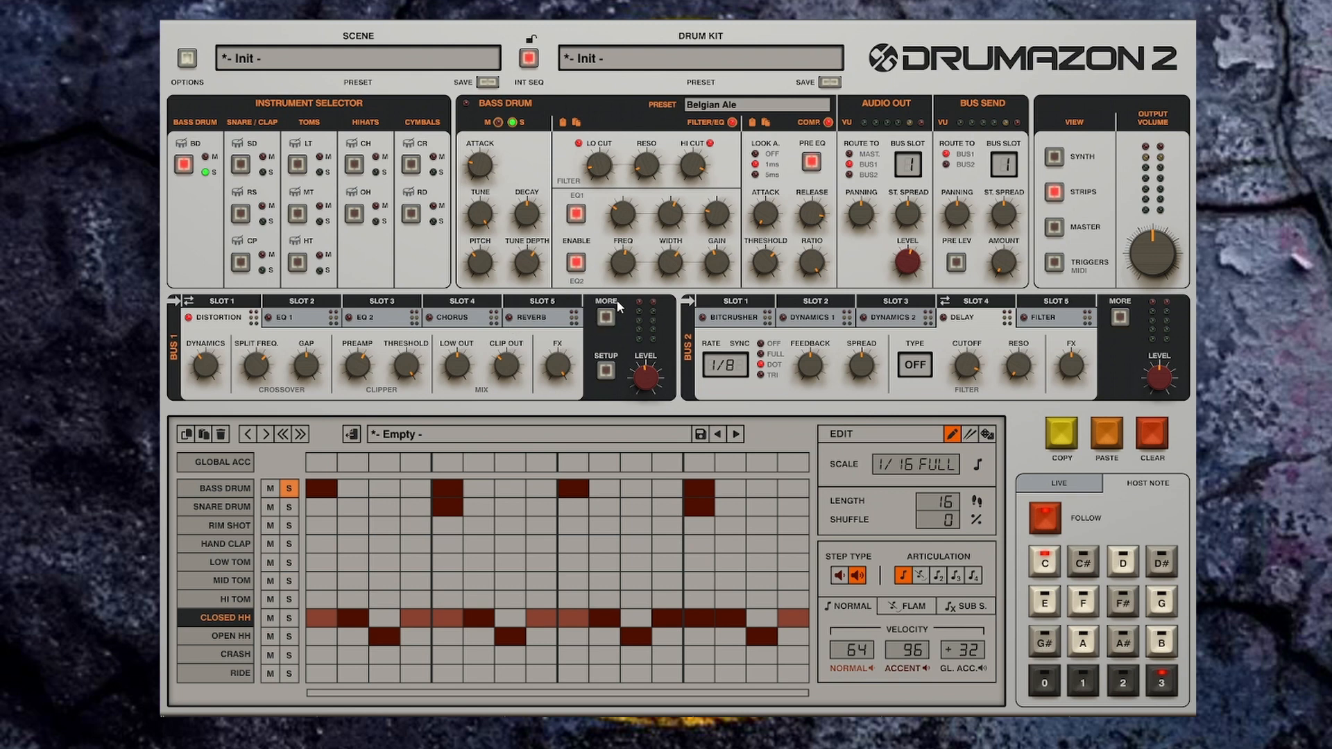
# Step: Open and close the extra settings panel for Bus 1's effects
pyautogui.click(606, 316)
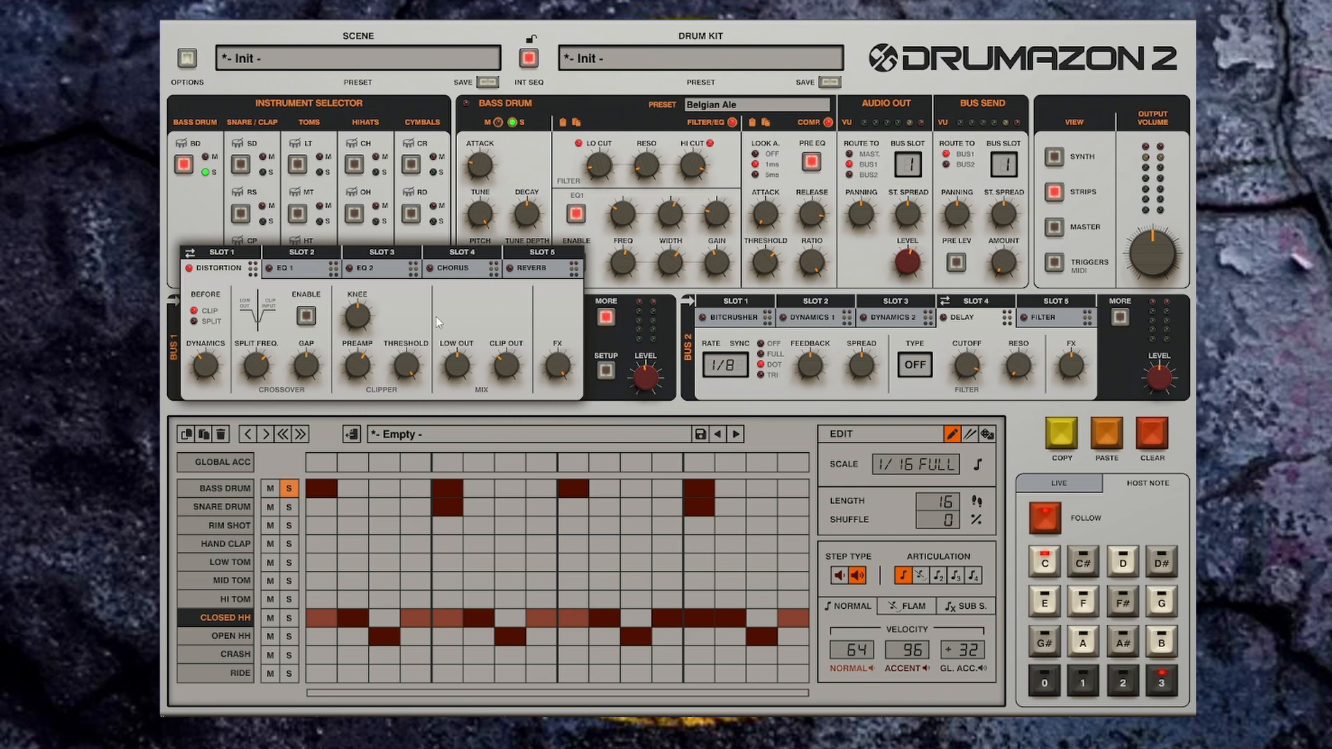
pyautogui.click(606, 318)
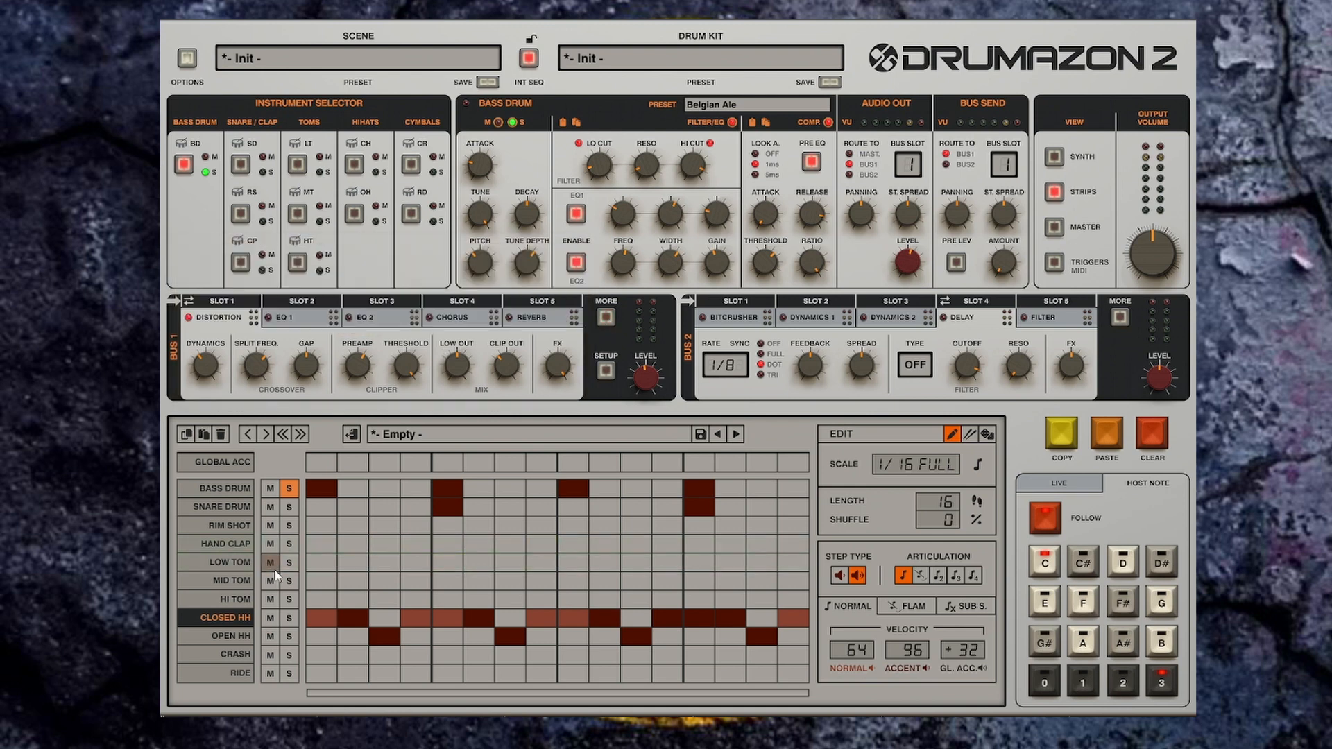
# Step: Solo the Snare Drum track and briefly play the pattern to hear it
pyautogui.click(289, 508)
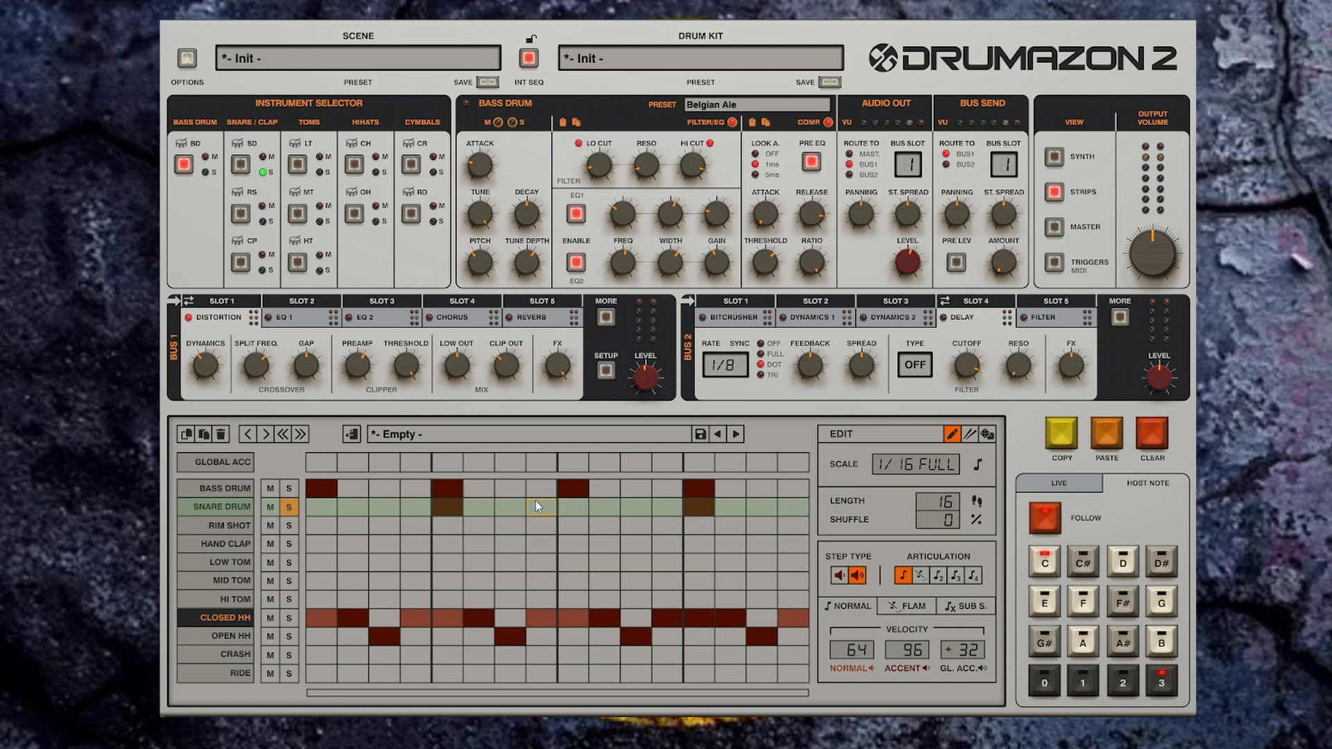
pyautogui.press('space')
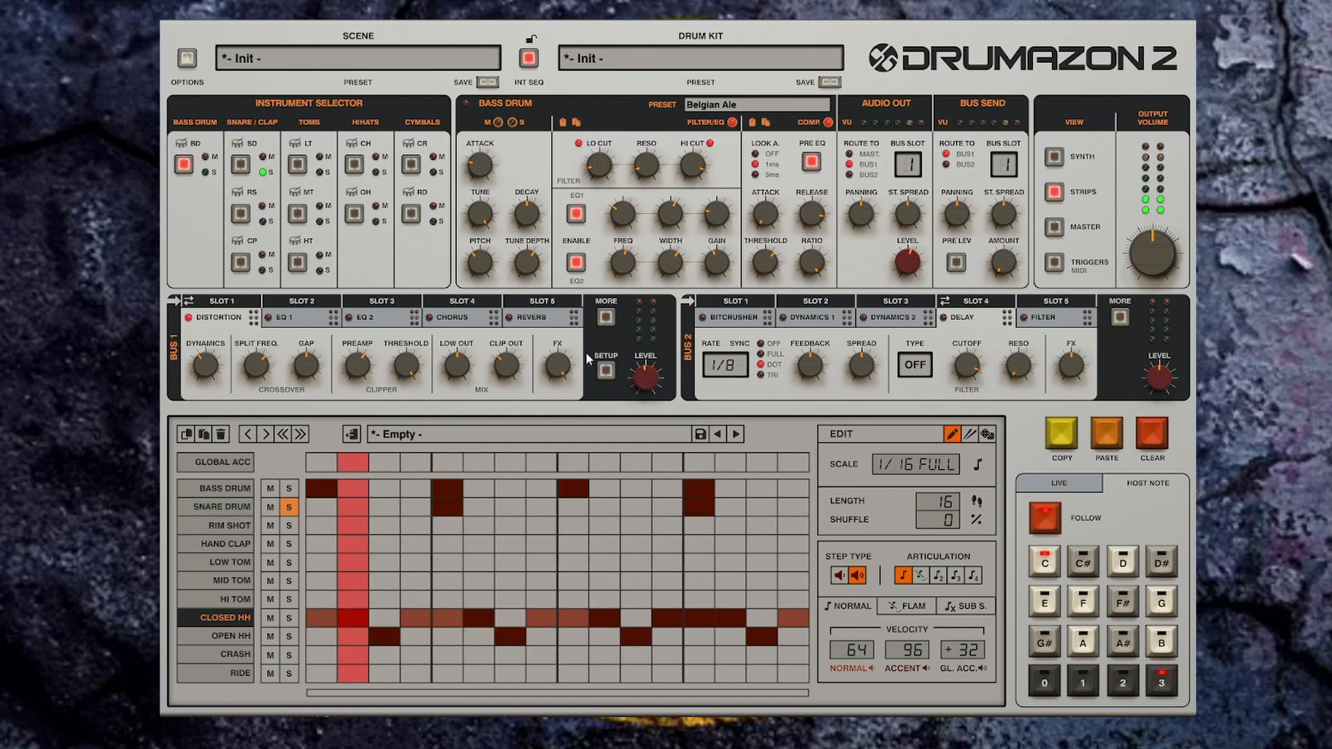
pyautogui.press('space')
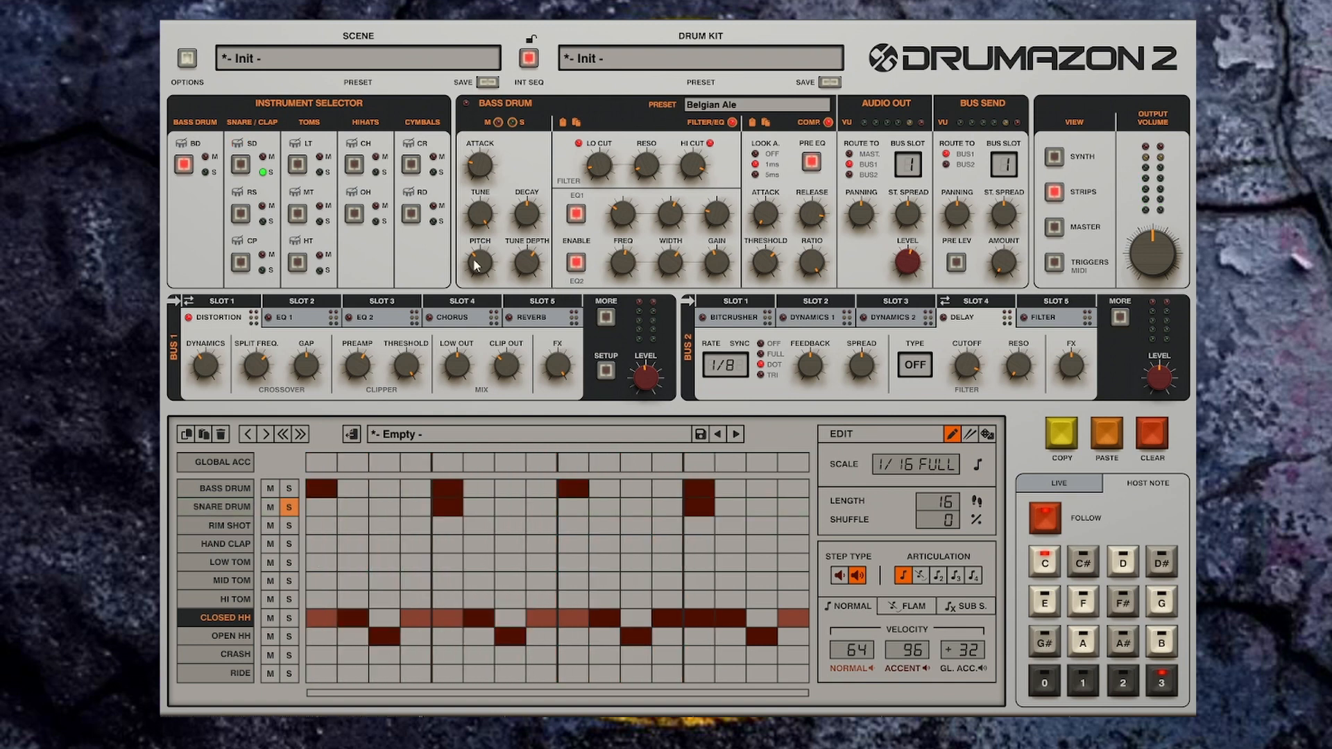
# Step: Select the snare drum instrument and load the Aggresive preset from the Snare Drum Presets browser
pyautogui.click(241, 165)
pyautogui.moveTo(807, 111)
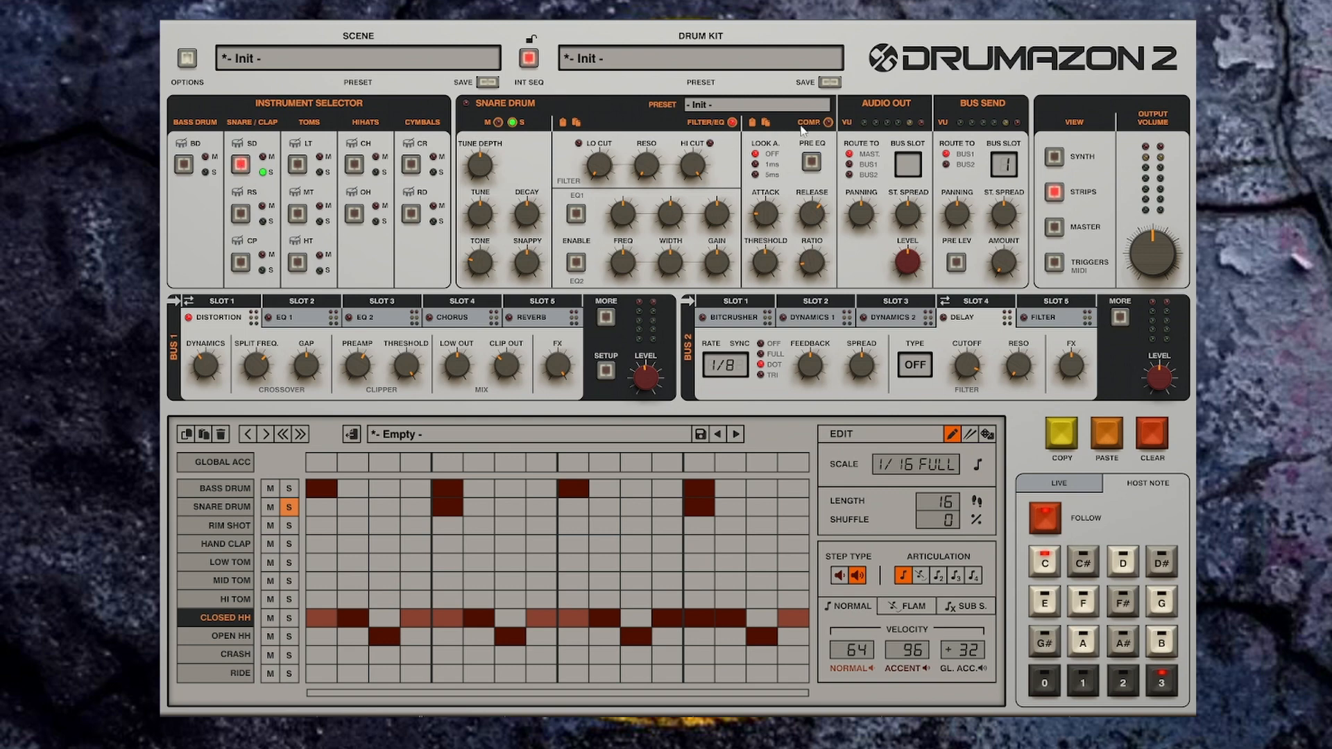
pyautogui.click(800, 113)
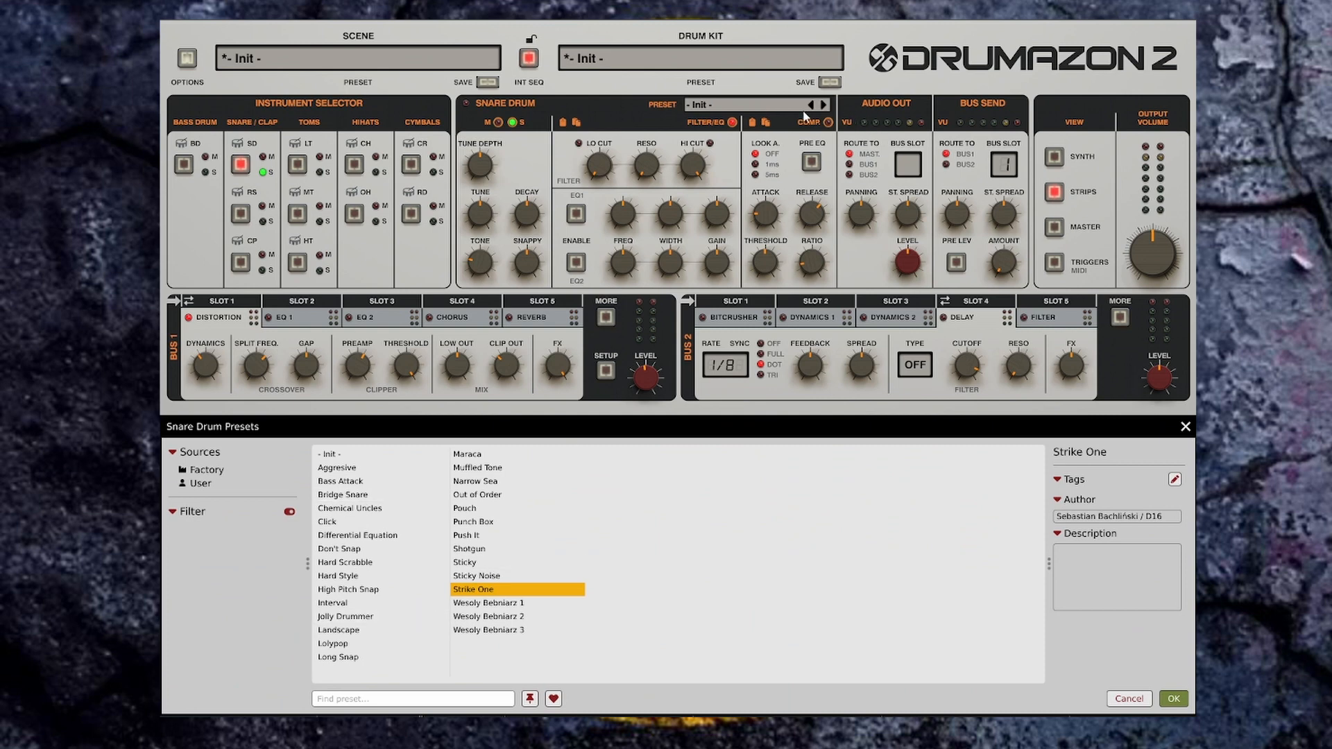
pyautogui.click(823, 102)
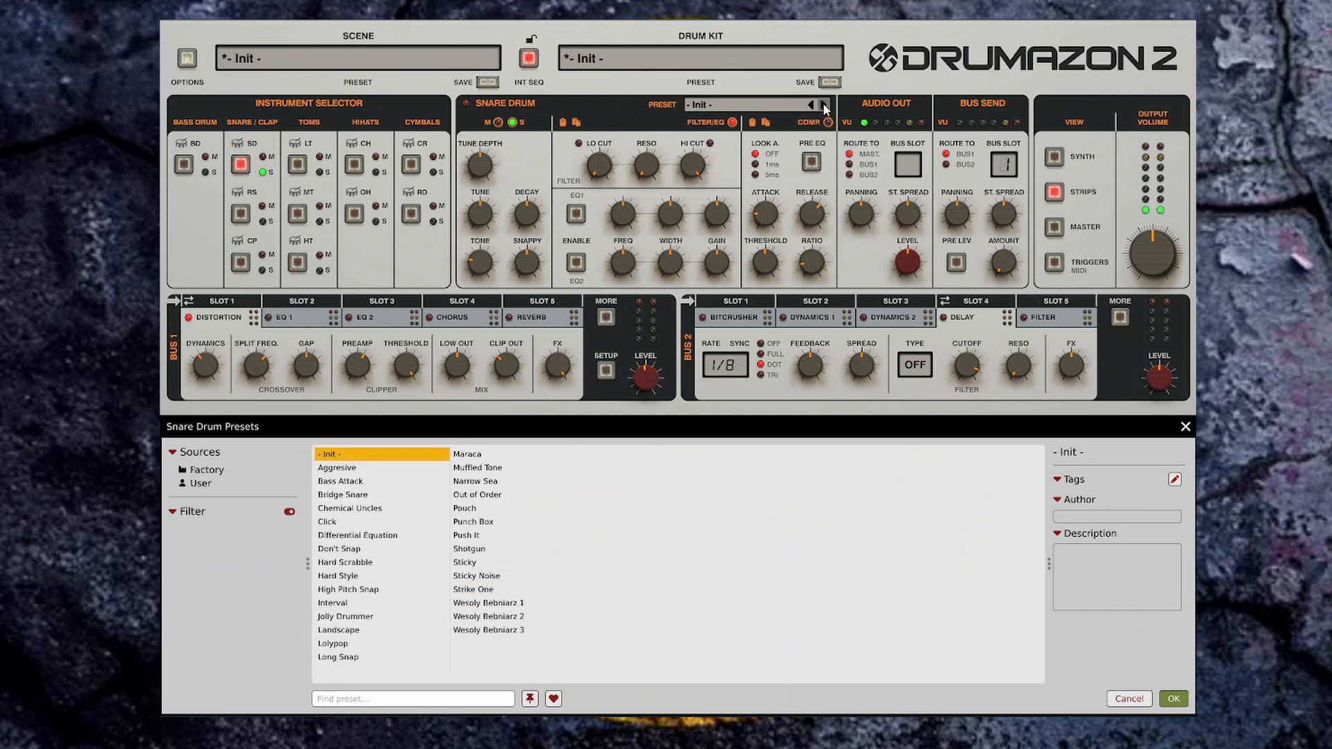
pyautogui.click(823, 103)
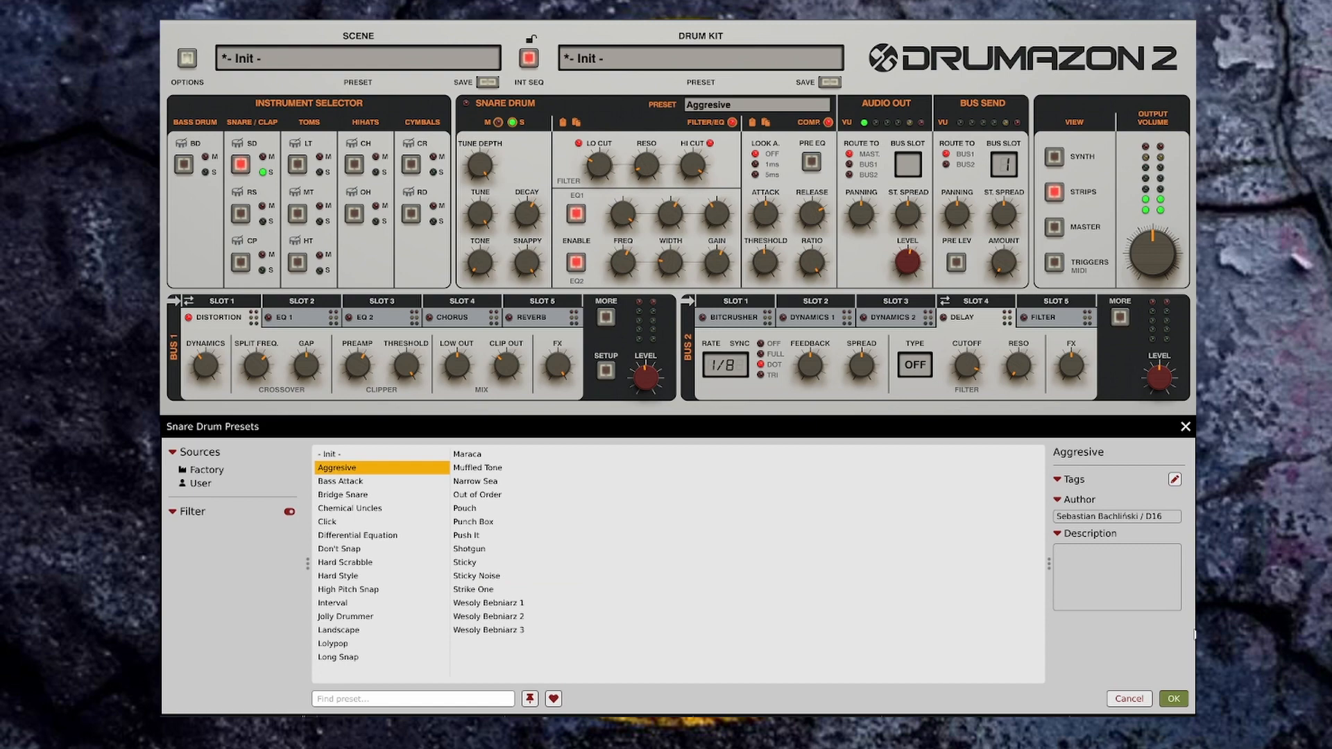
pyautogui.click(1174, 700)
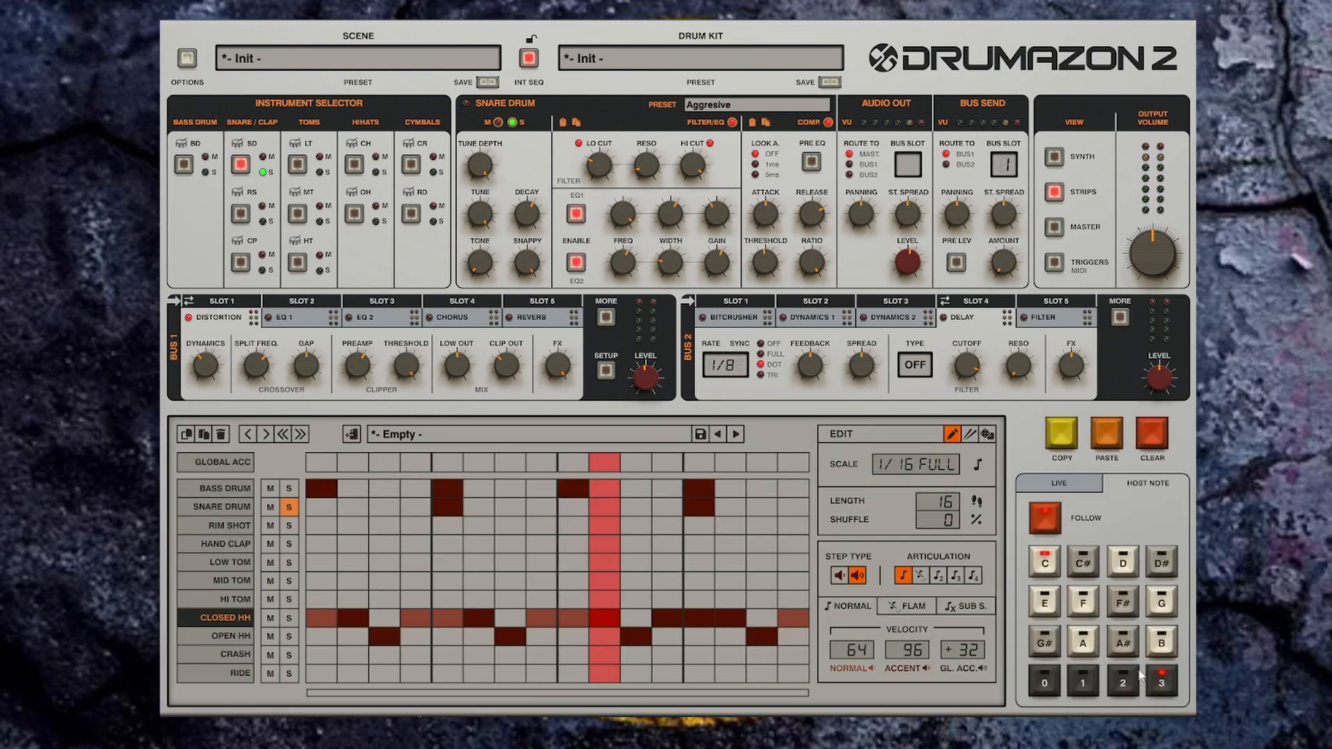
# Step: Step through the snare presets to Differential Equation
pyautogui.click(823, 104)
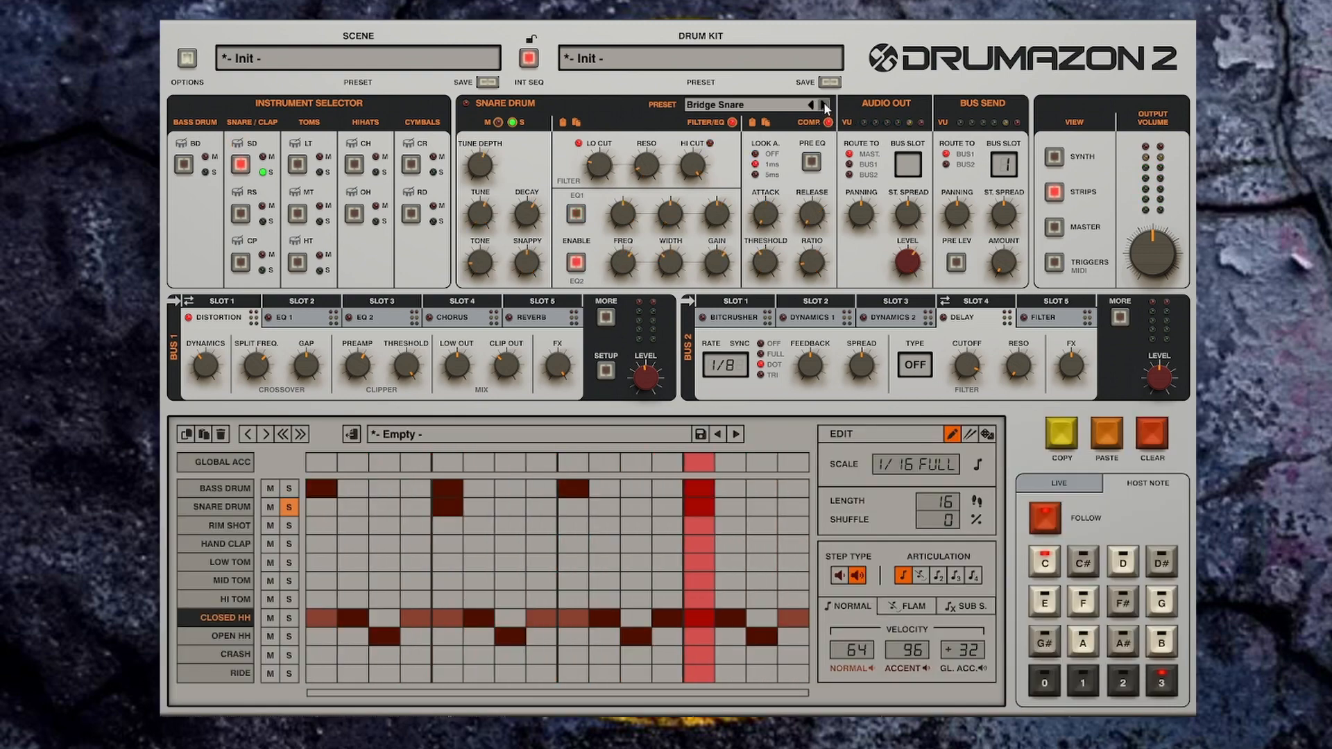
pyautogui.click(824, 104)
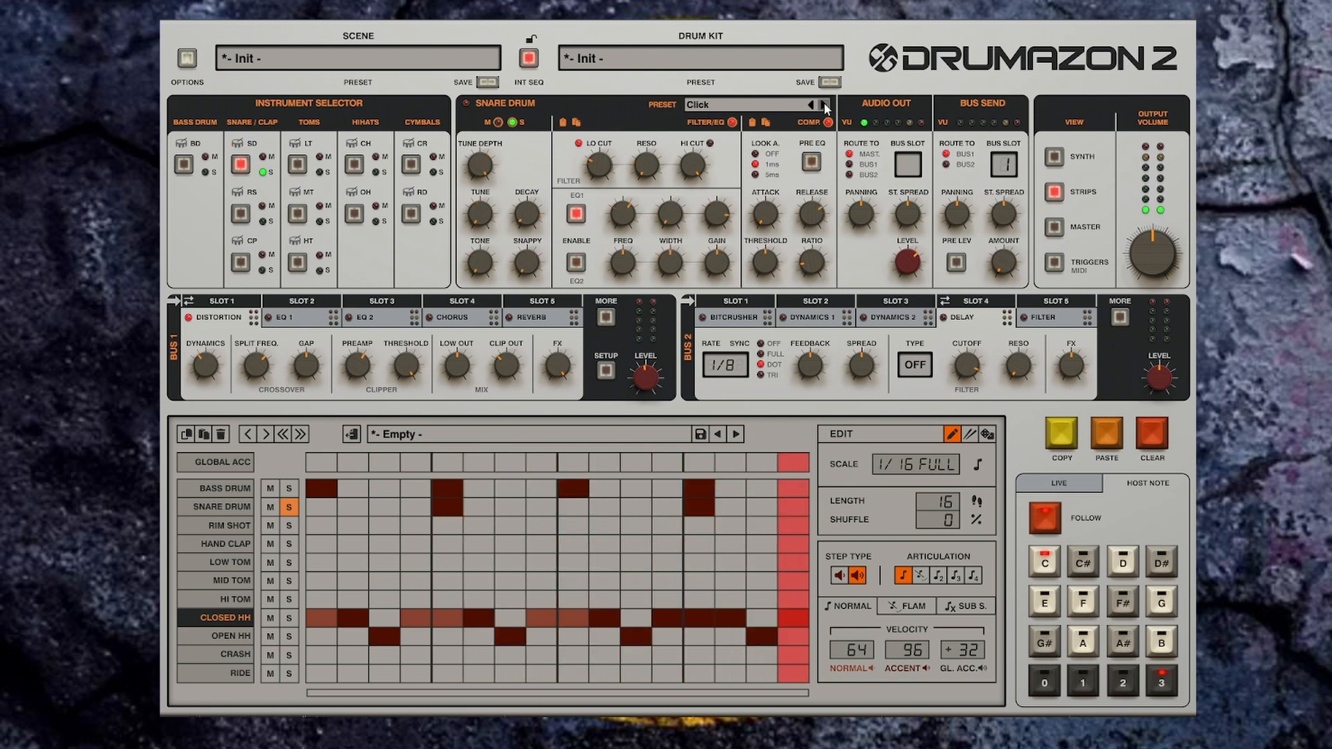
pyautogui.click(825, 104)
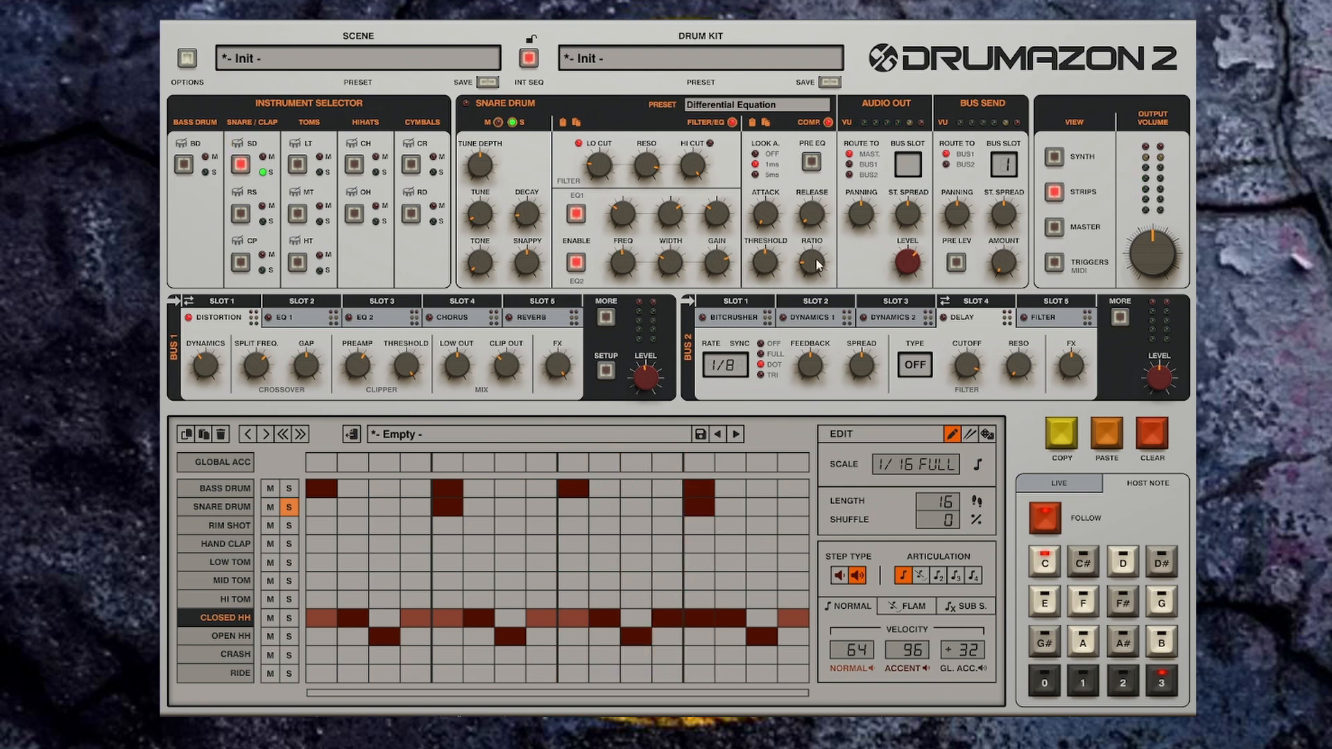
# Step: Swap Bus 1's EQ 1 with Bus 2's Delay and move EQ 1 into Bus 2's first slot
pyautogui.click(288, 327)
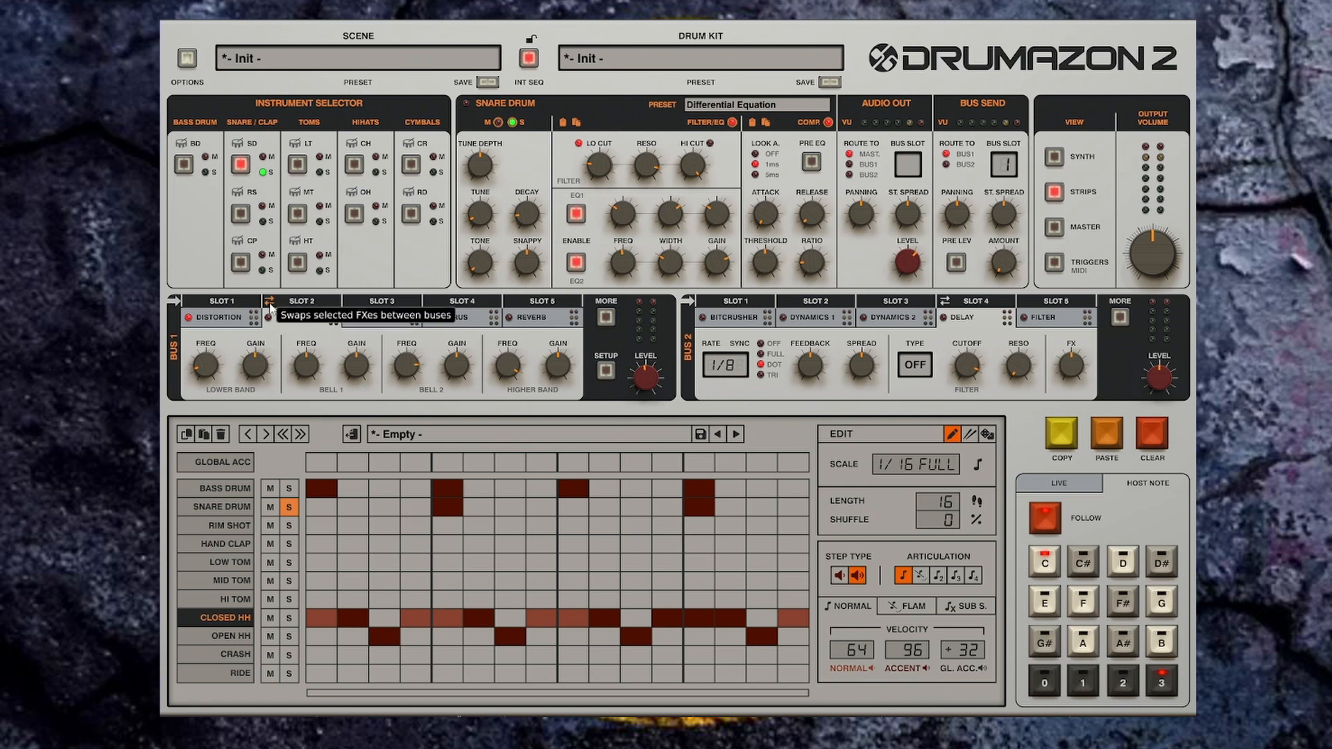
pyautogui.click(270, 303)
pyautogui.moveTo(980, 320); pyautogui.dragTo(750, 323)
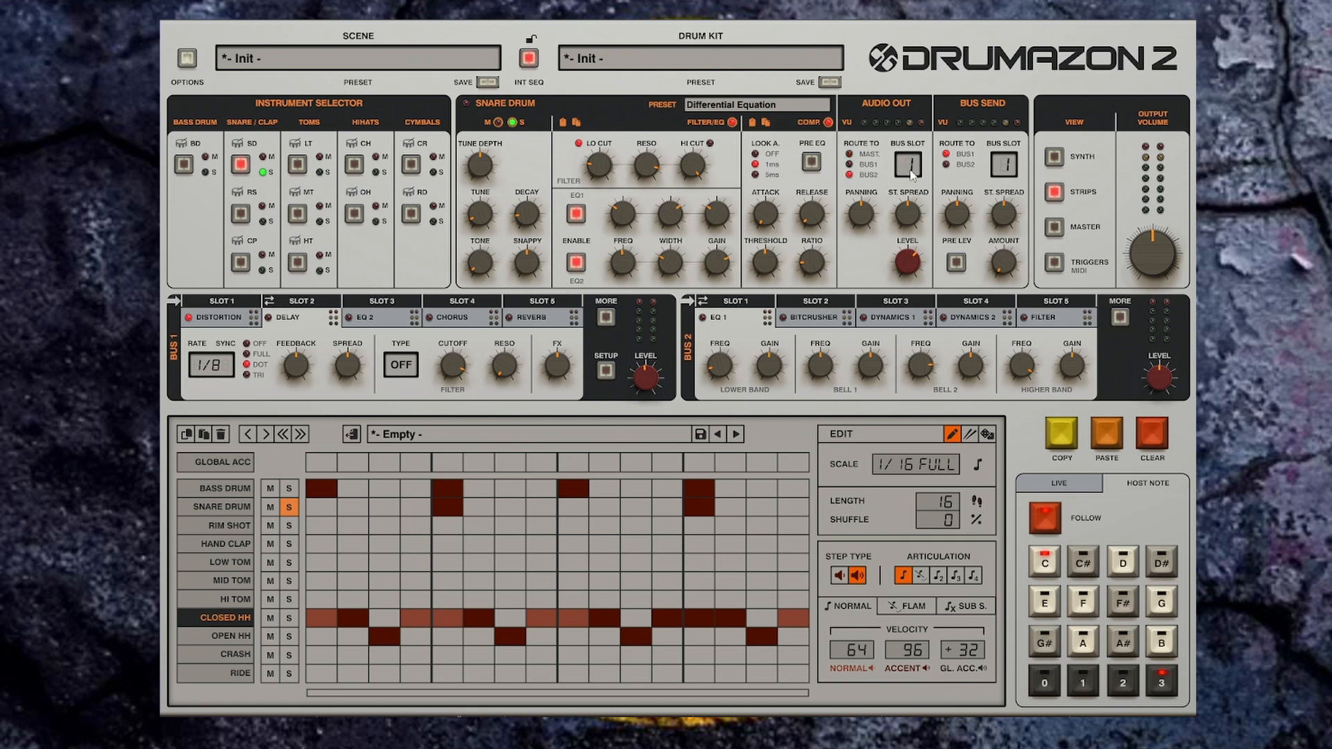
# Step: Start and stop playback a few times to audition the snare through the buses
pyautogui.press('space')
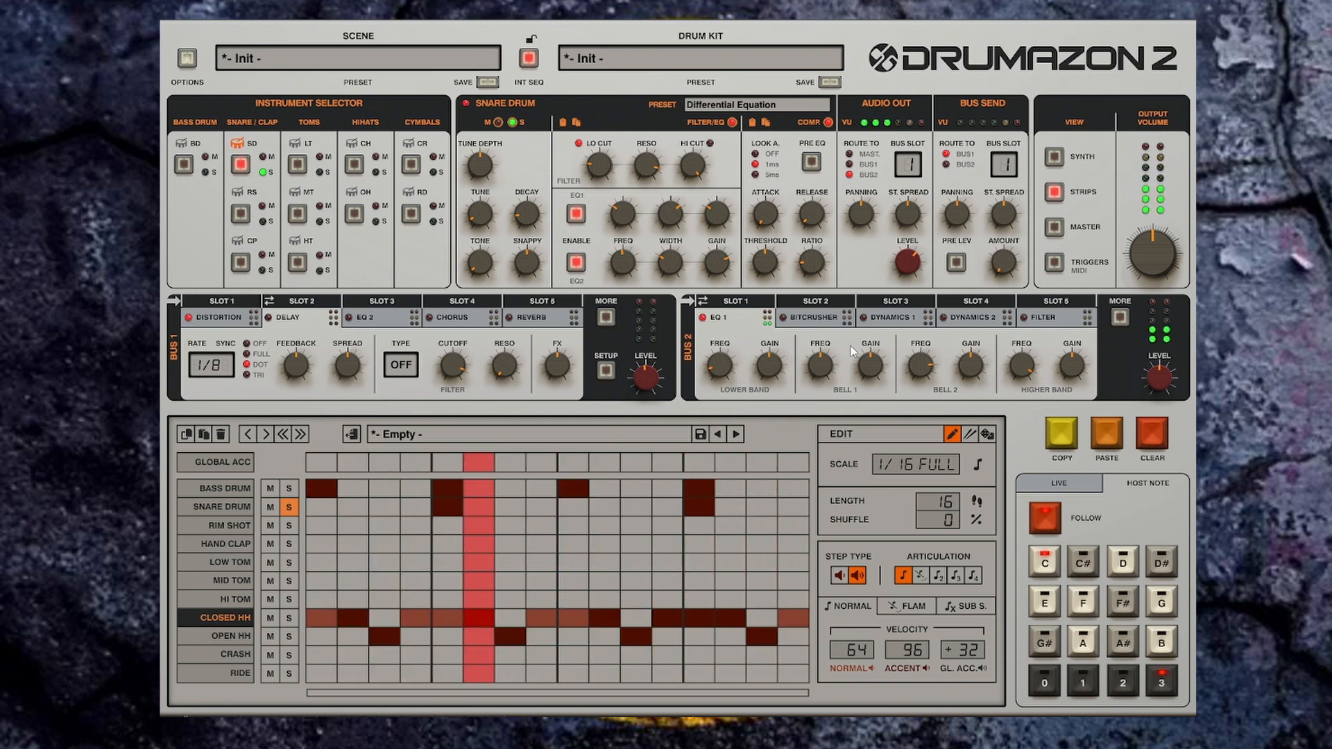
pyautogui.press('space')
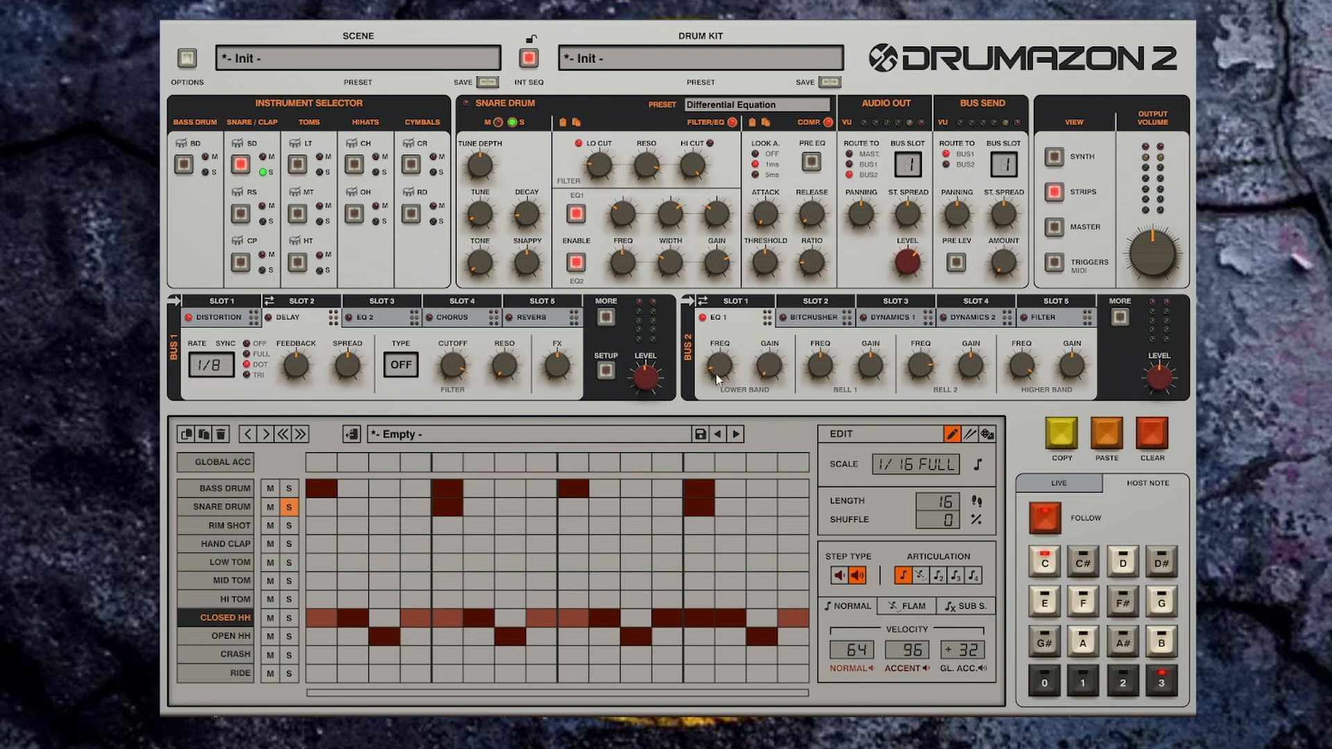
pyautogui.press('space')
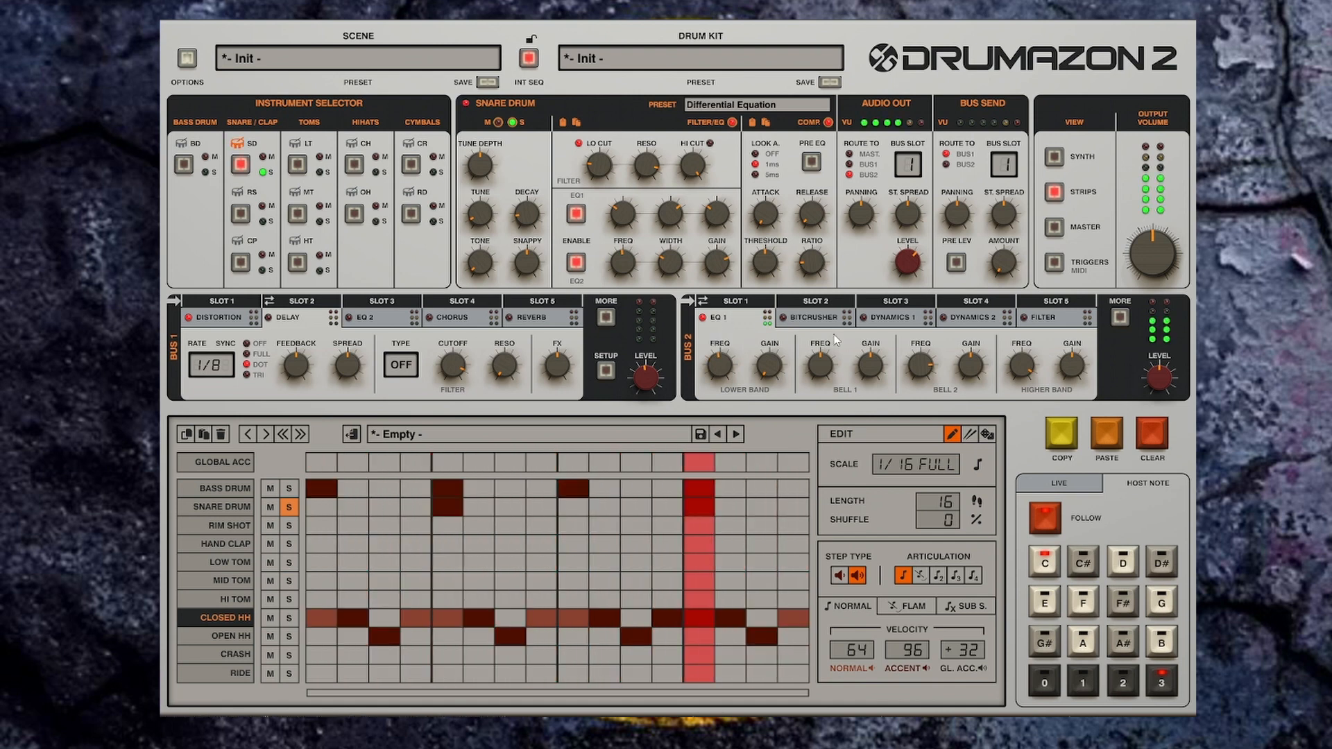
pyautogui.press('space')
# Step: Rearrange the bus effects so Bus 1 slot 5 holds Bitcrusher and Bus 2 has Reverb in slot 5
pyautogui.click(542, 320)
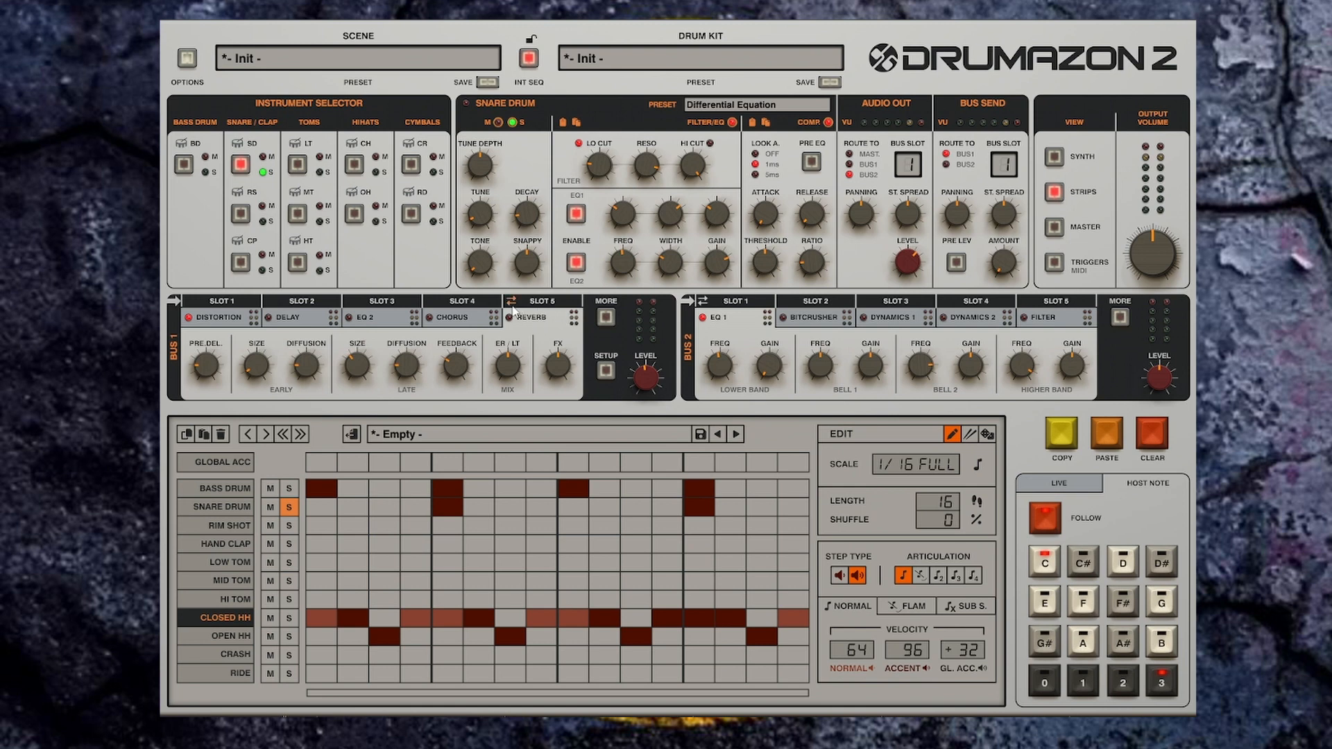
pyautogui.click(512, 301)
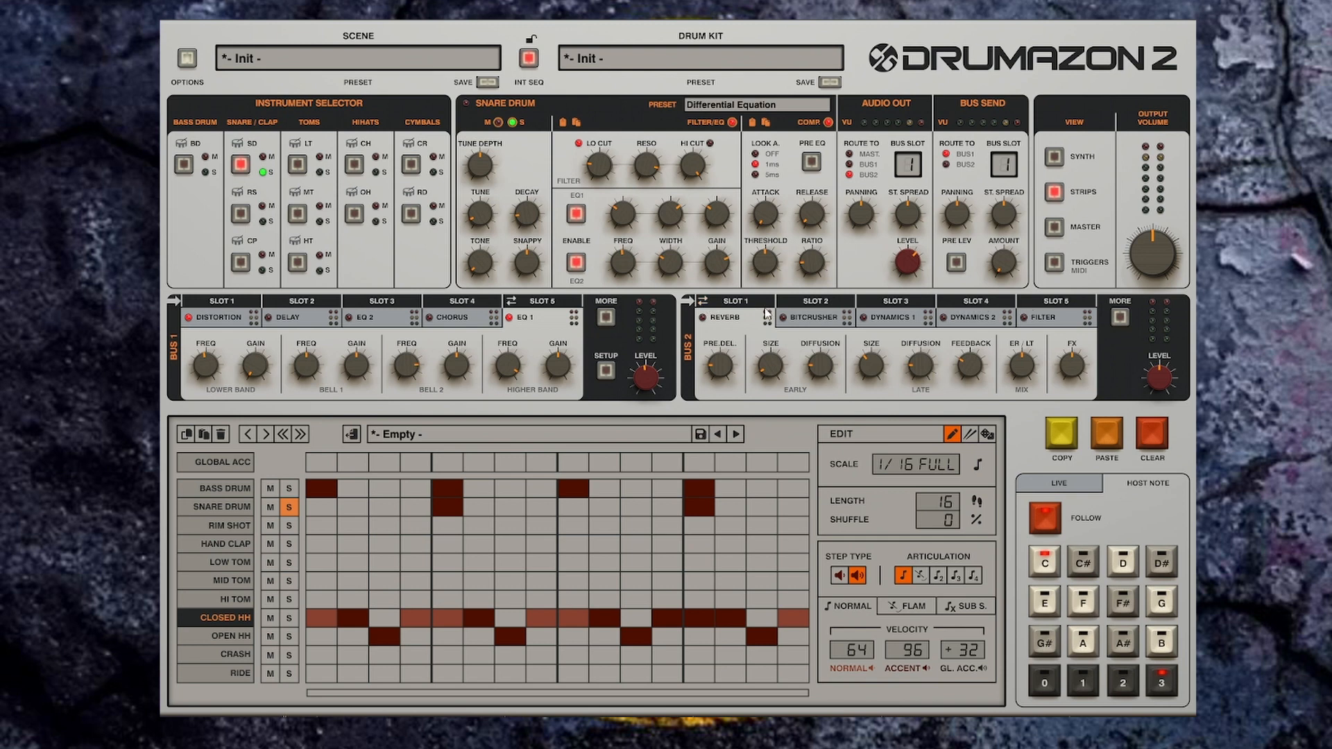
pyautogui.moveTo(767, 314); pyautogui.dragTo(1067, 323)
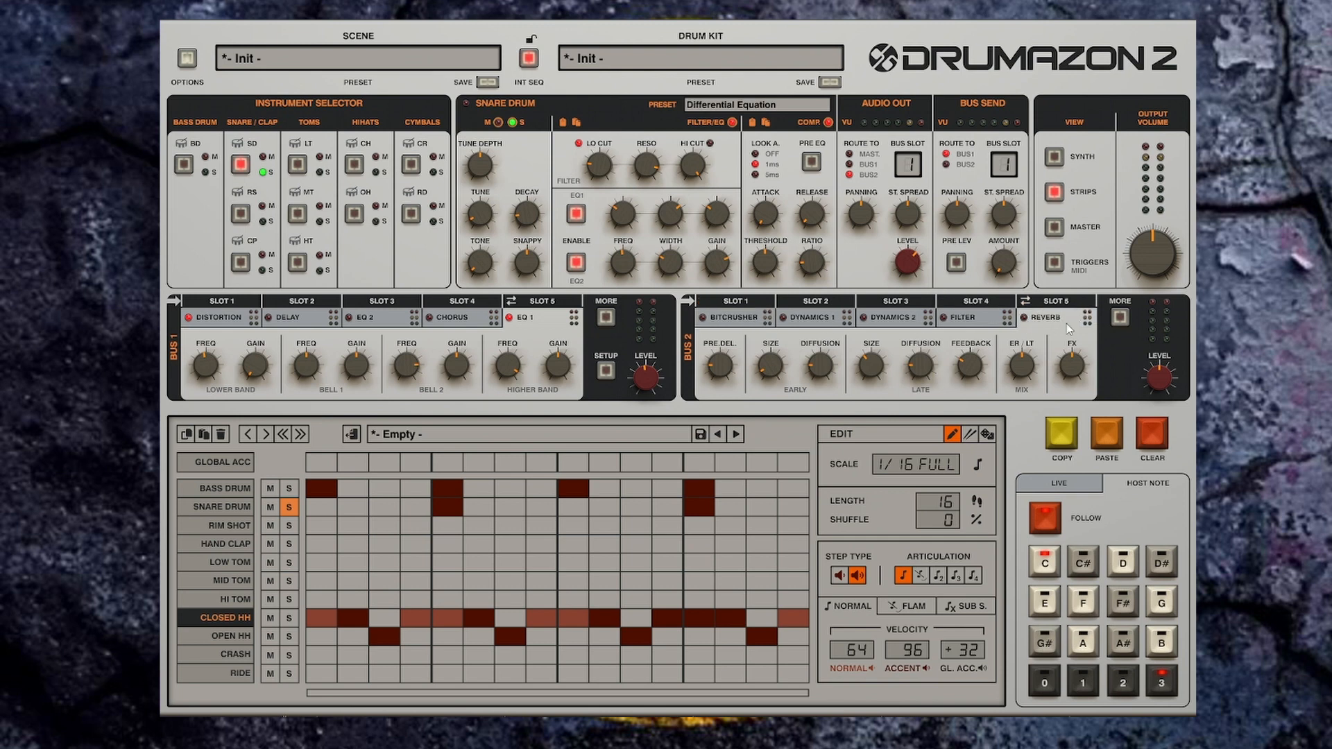
pyautogui.click(511, 302)
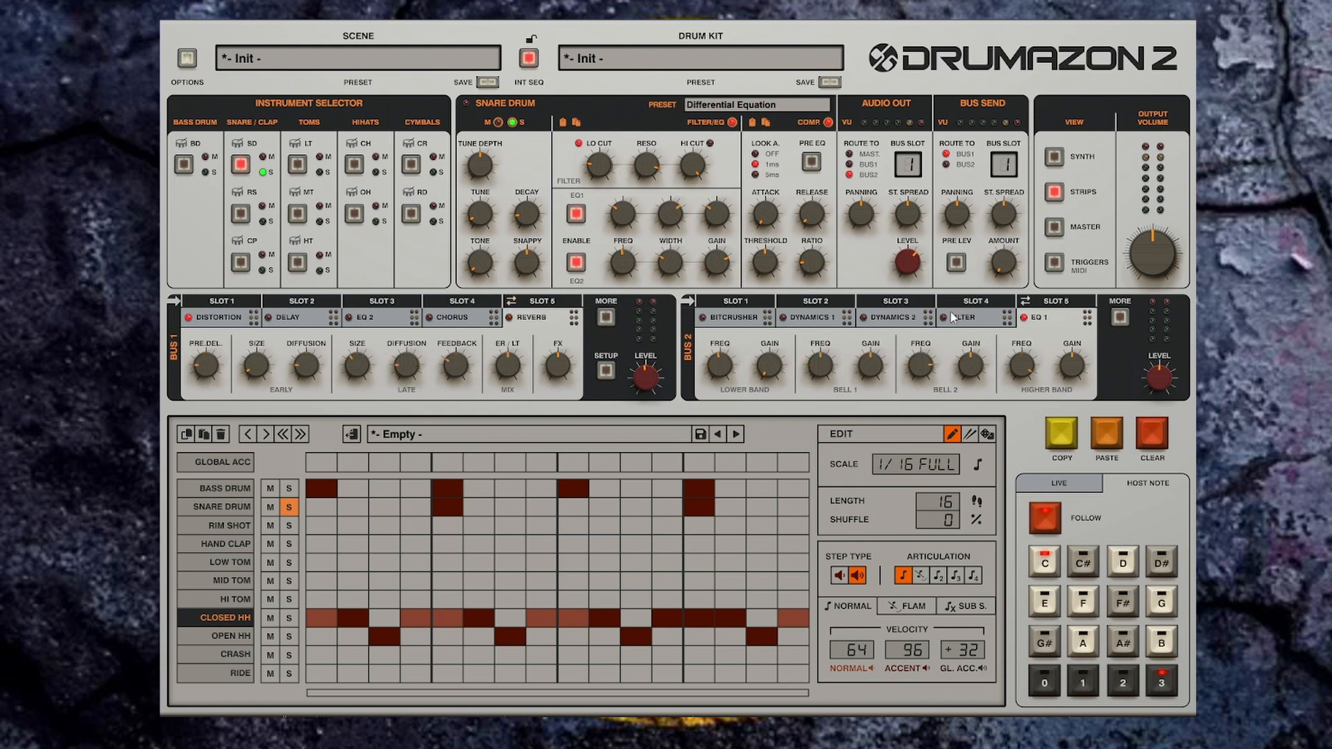
pyautogui.click(763, 318)
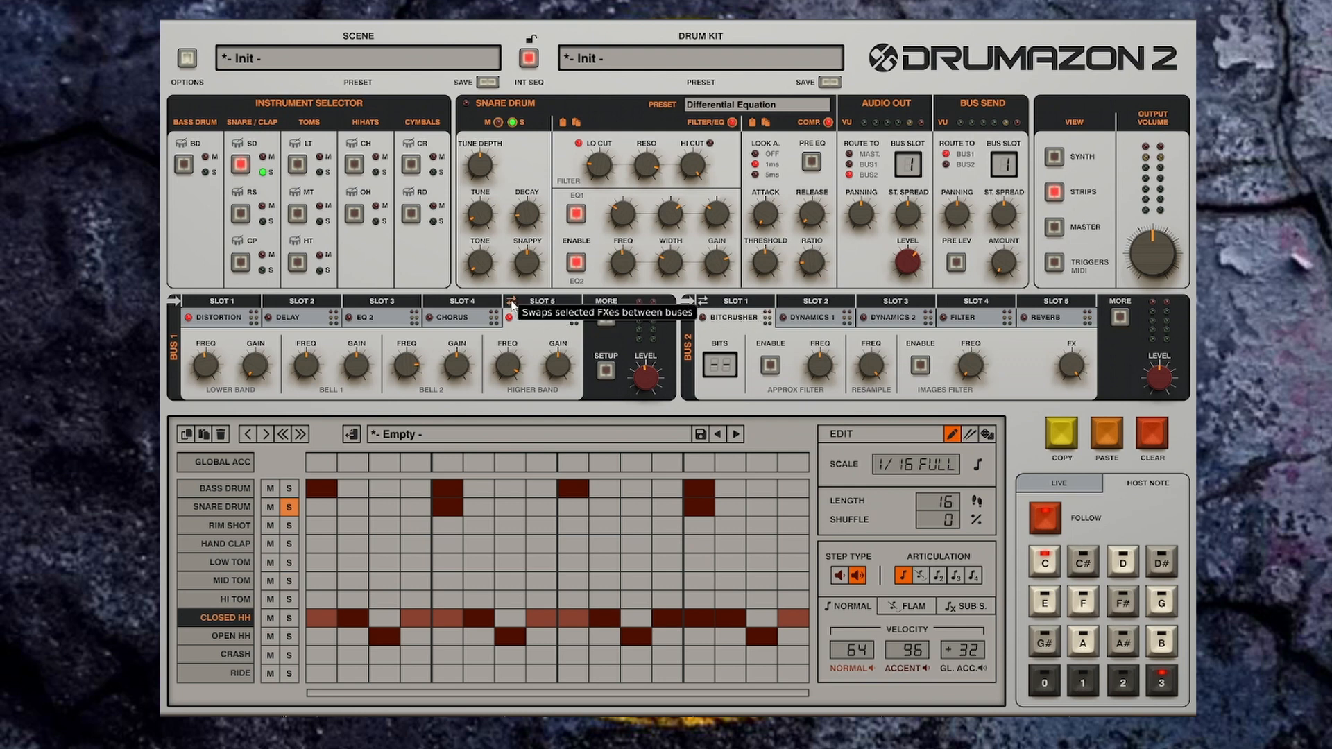
pyautogui.click(512, 304)
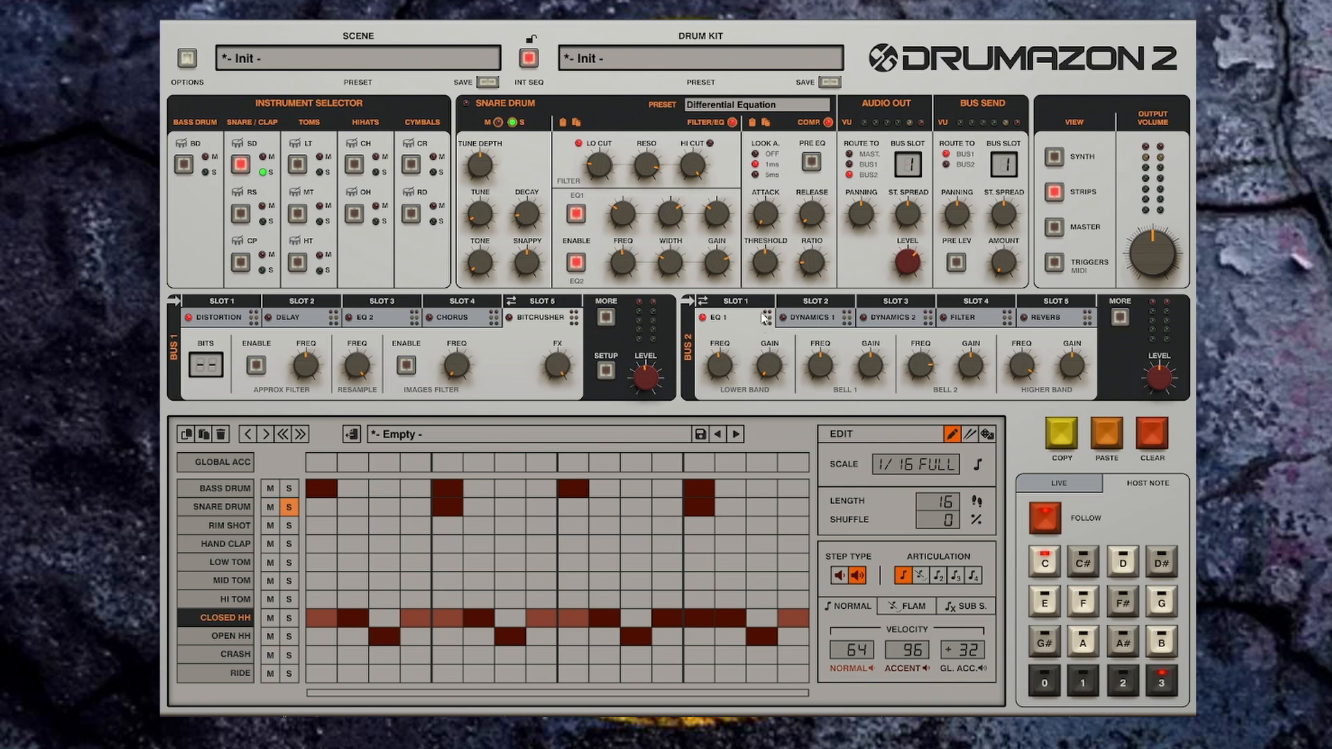
# Step: Enable the Reverb in Bus 2 slot 5 and start playback
pyautogui.click(1043, 323)
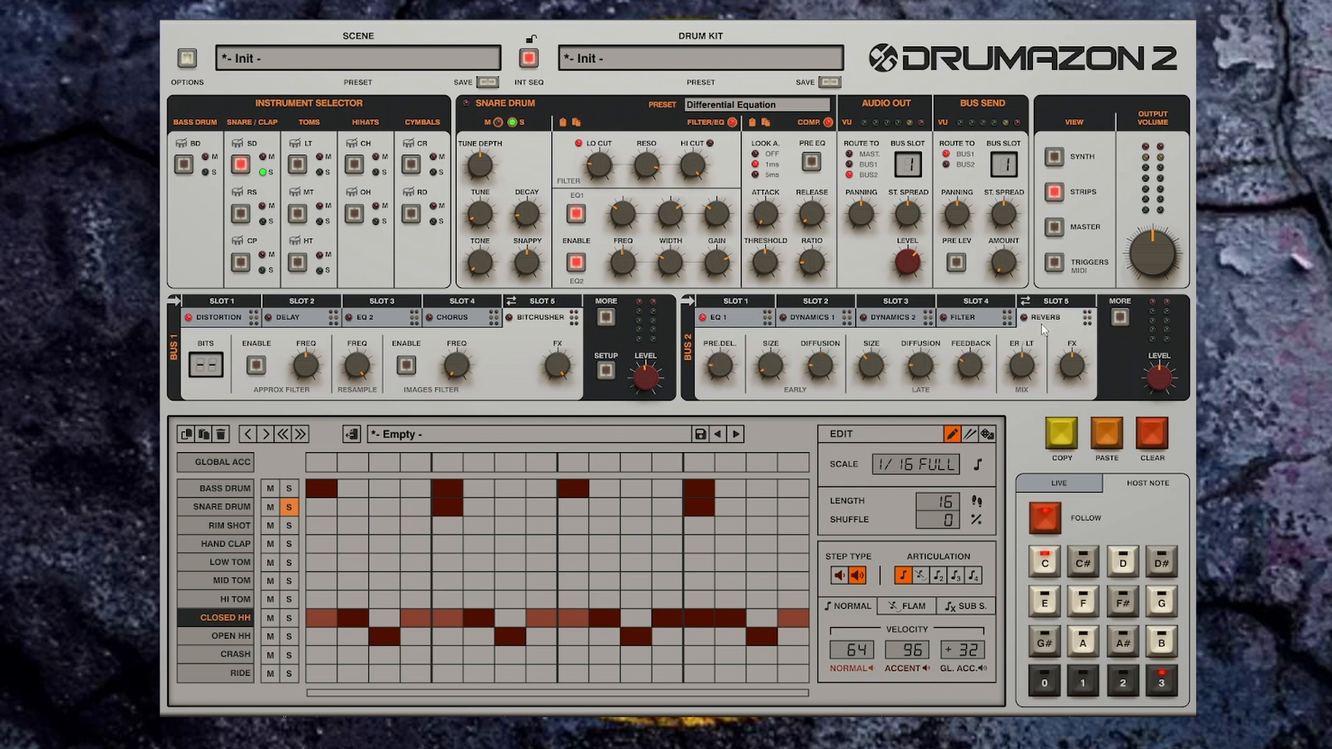
pyautogui.click(1025, 318)
pyautogui.press('space')
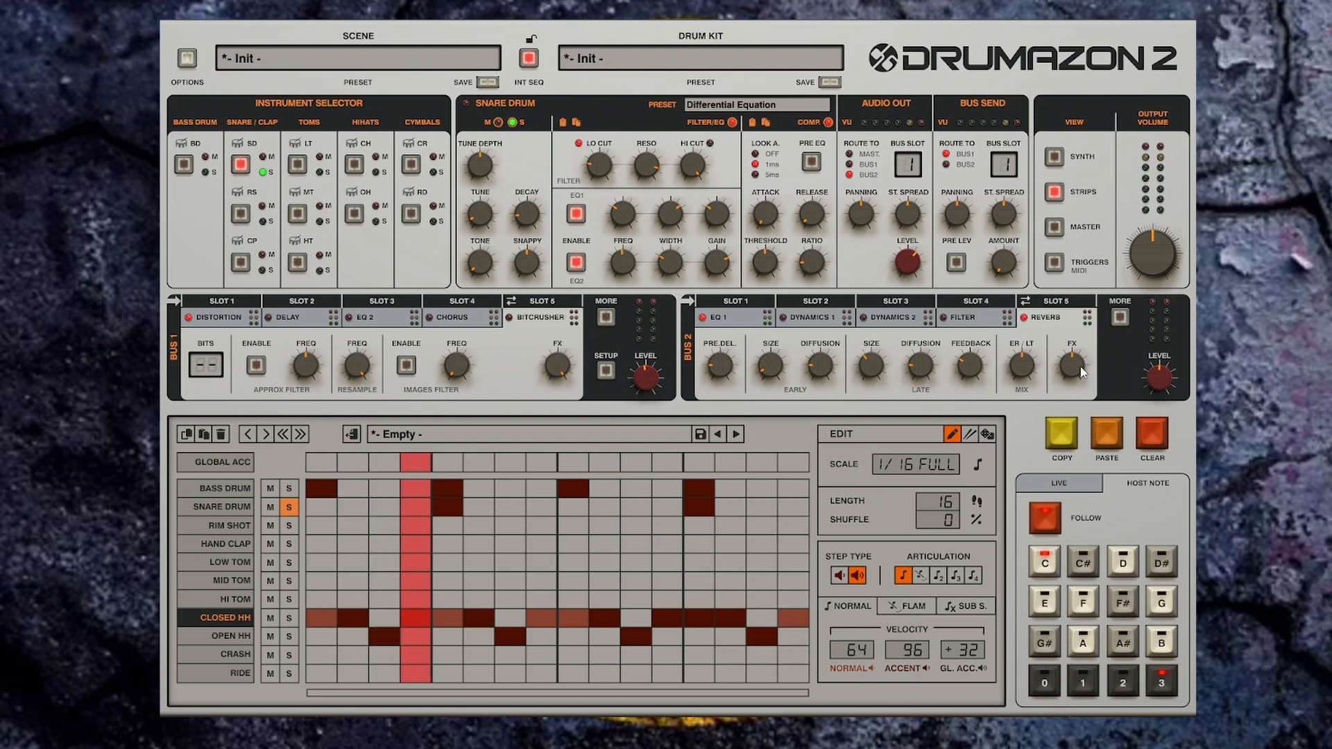
# Step: Restart playback, lower the Reverb's FX mix and set its Pre-Delay to 200 ms
pyautogui.press('space')
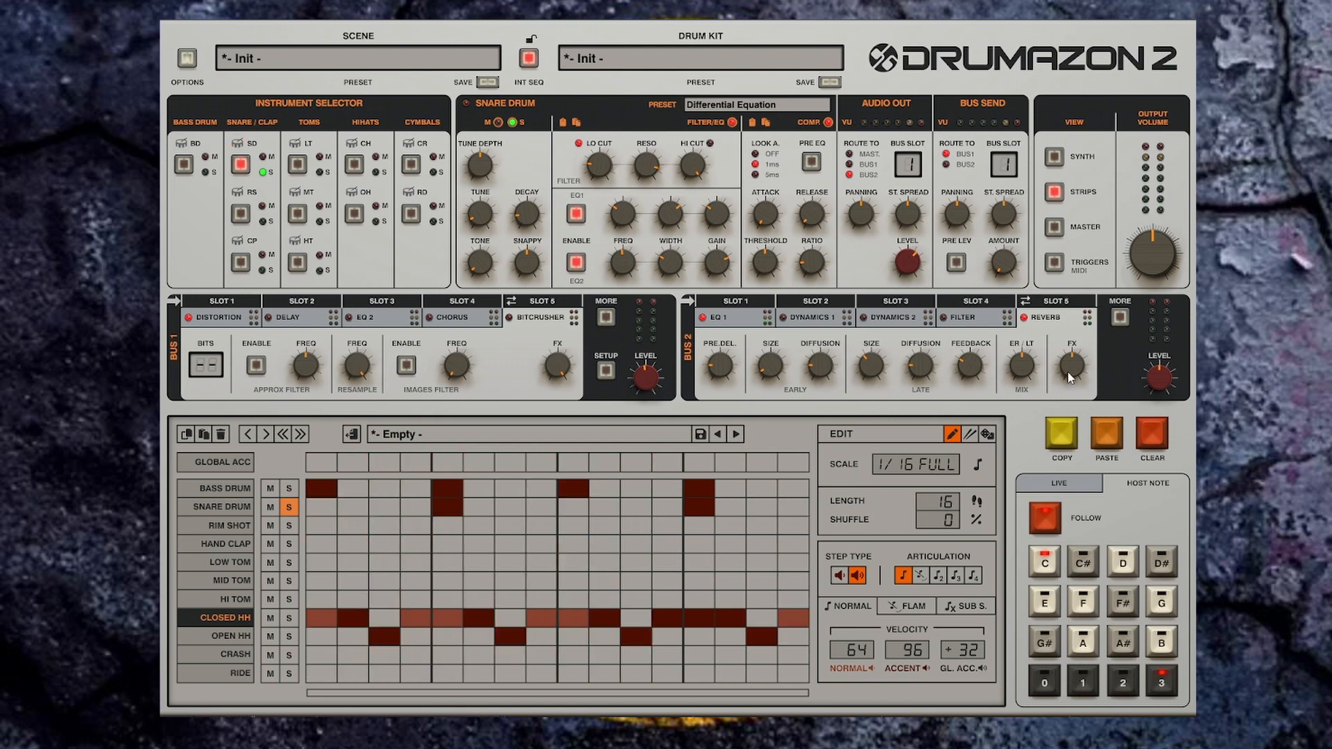
pyautogui.moveTo(1071, 396)
pyautogui.press('space')
pyautogui.moveTo(1073, 369); pyautogui.dragTo(1074, 393)
pyautogui.moveTo(723, 369)
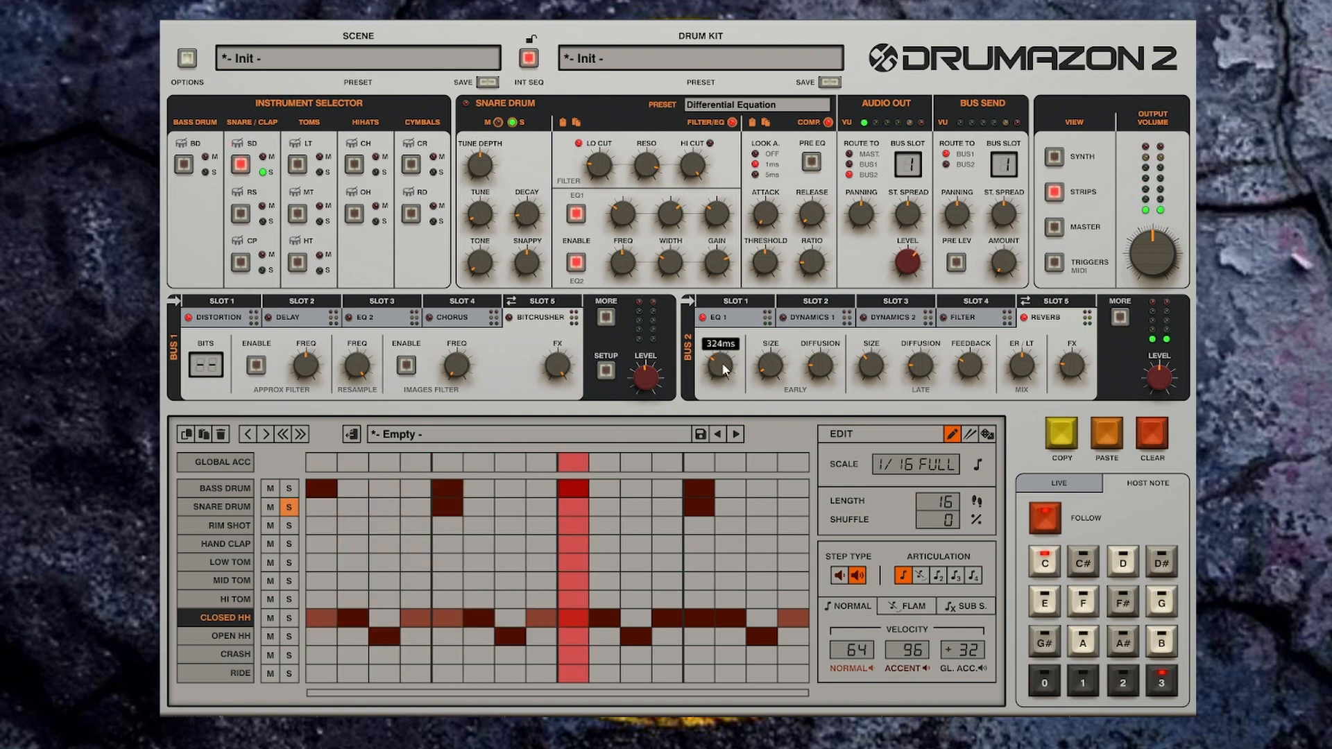
pyautogui.moveTo(724, 370); pyautogui.dragTo(728, 402)
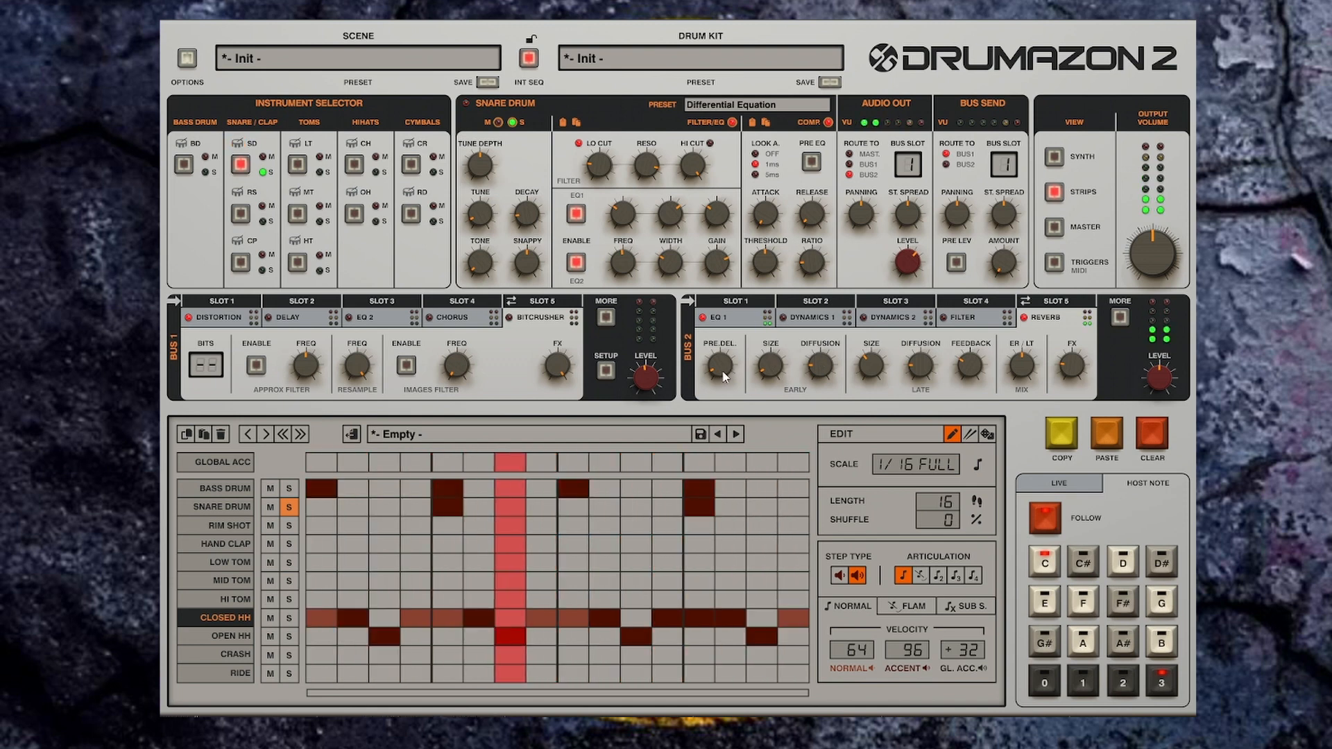
pyautogui.moveTo(722, 376); pyautogui.dragTo(731, 359)
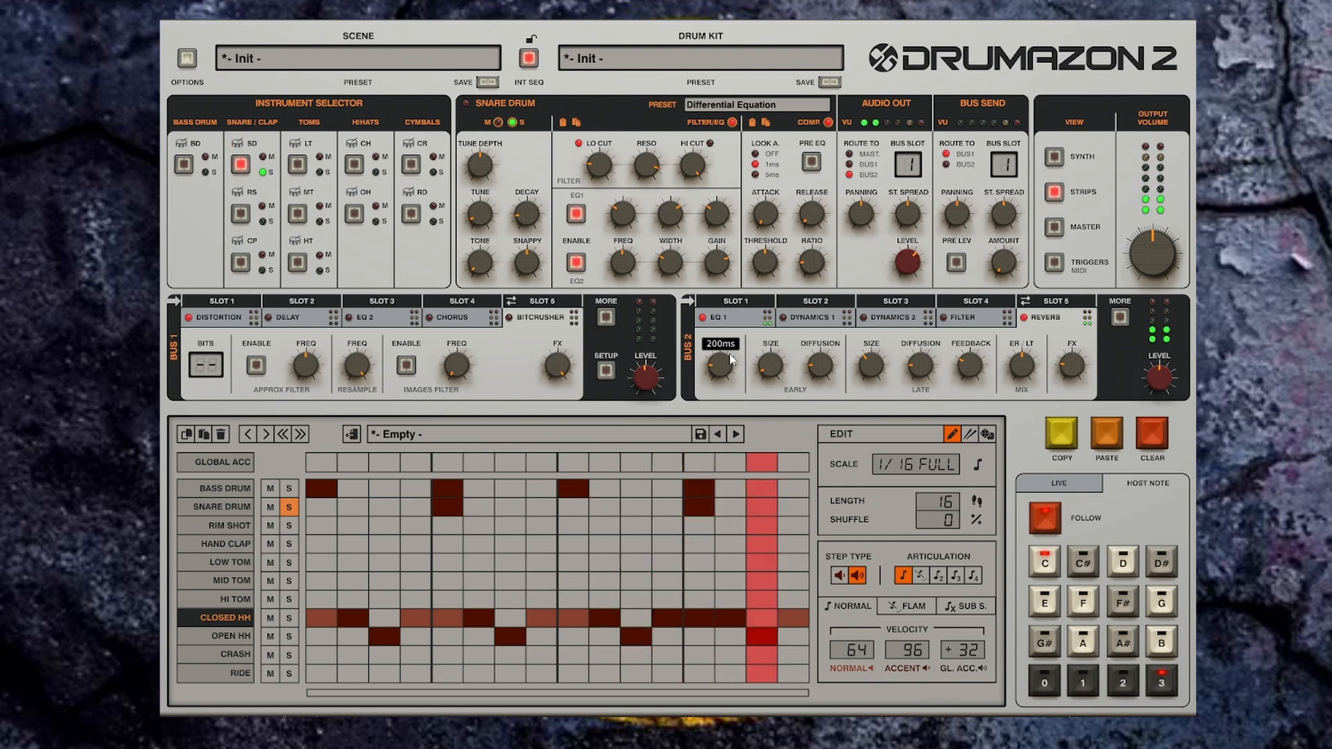
# Step: Adjust the Reverb's Feedback, Late Size and FX mix
pyautogui.moveTo(974, 375); pyautogui.dragTo(970, 427)
pyautogui.moveTo(875, 369); pyautogui.dragTo(880, 331)
pyautogui.moveTo(973, 373); pyautogui.dragTo(976, 342)
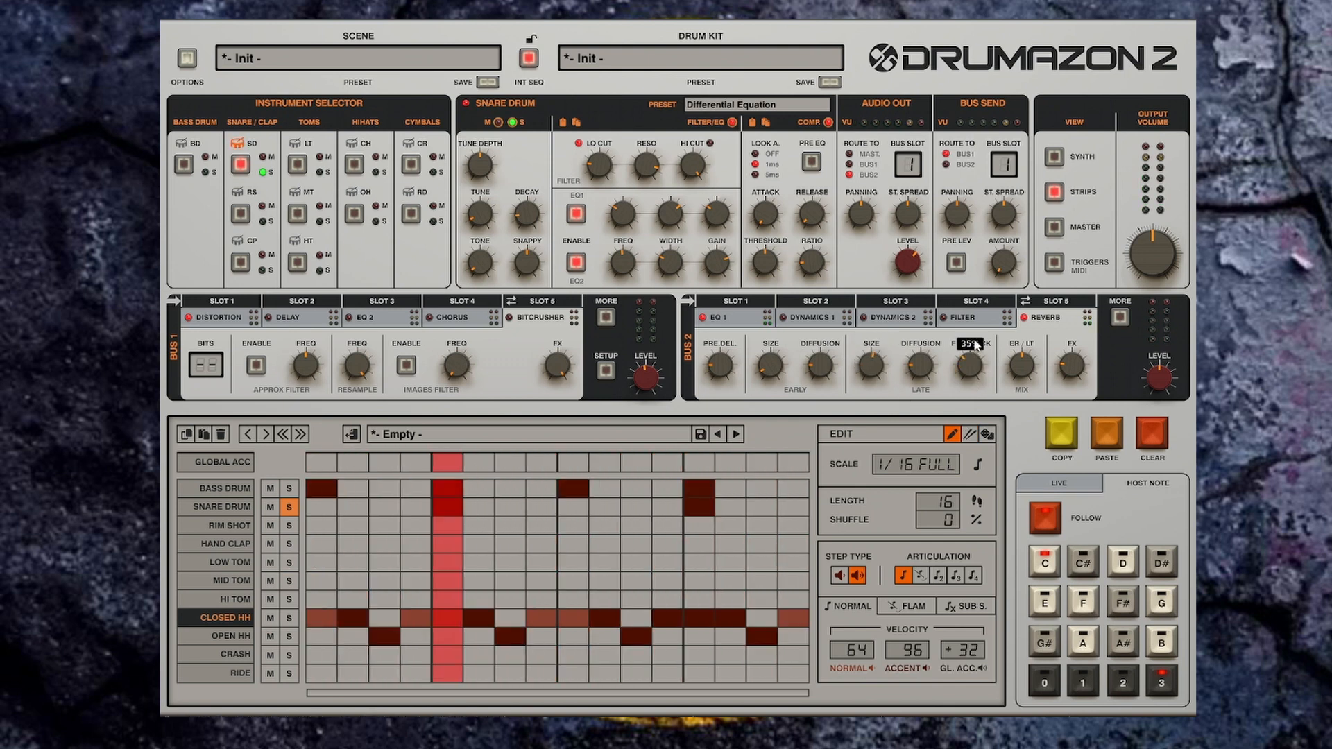
pyautogui.moveTo(1075, 371); pyautogui.dragTo(1076, 363)
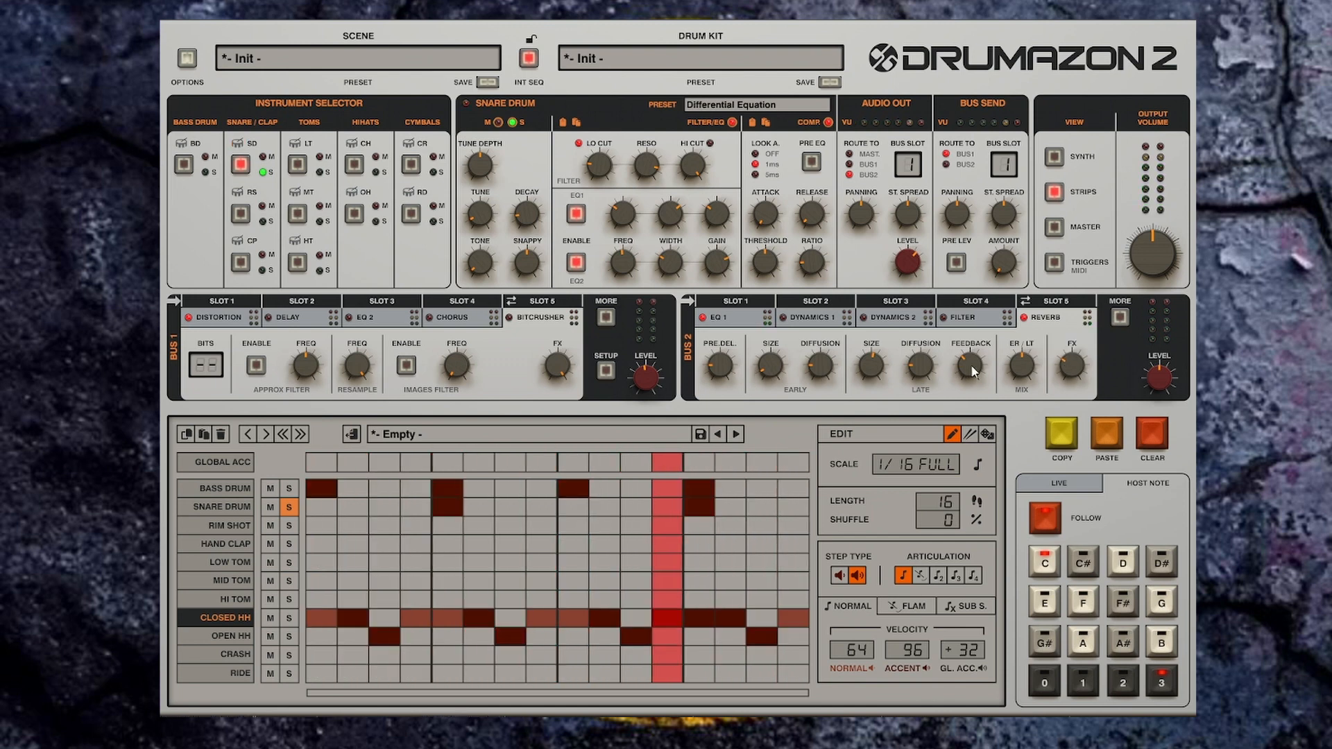
pyautogui.moveTo(972, 367); pyautogui.dragTo(972, 380)
# Step: Raise the Reverb's Early Size, set Late Size to 10.1m and Feedback to 10%
pyautogui.moveTo(773, 369); pyautogui.dragTo(779, 309)
pyautogui.moveTo(823, 365); pyautogui.dragTo(871, 410)
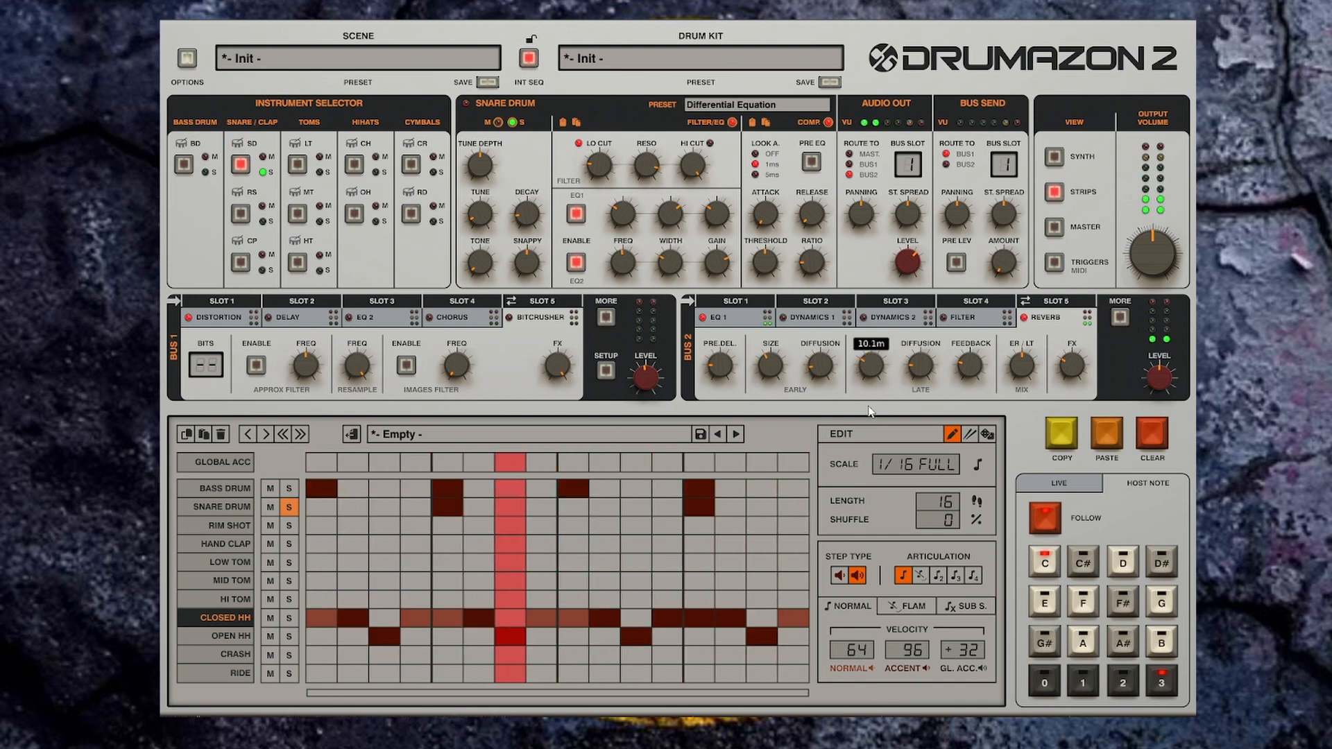
pyautogui.moveTo(970, 369); pyautogui.dragTo(968, 391)
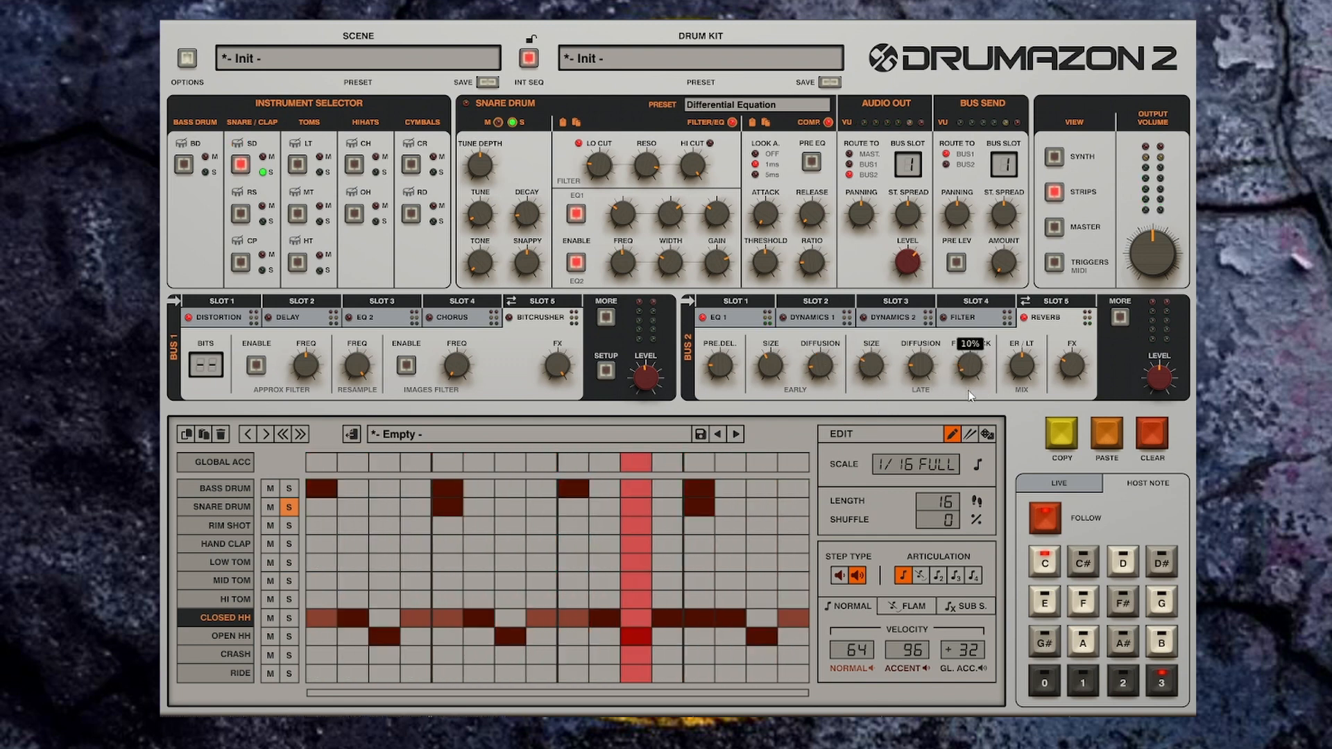
# Step: Lower the Reverb's FX mix further and reduce its Pre-Delay
pyautogui.moveTo(1075, 366); pyautogui.dragTo(1078, 378)
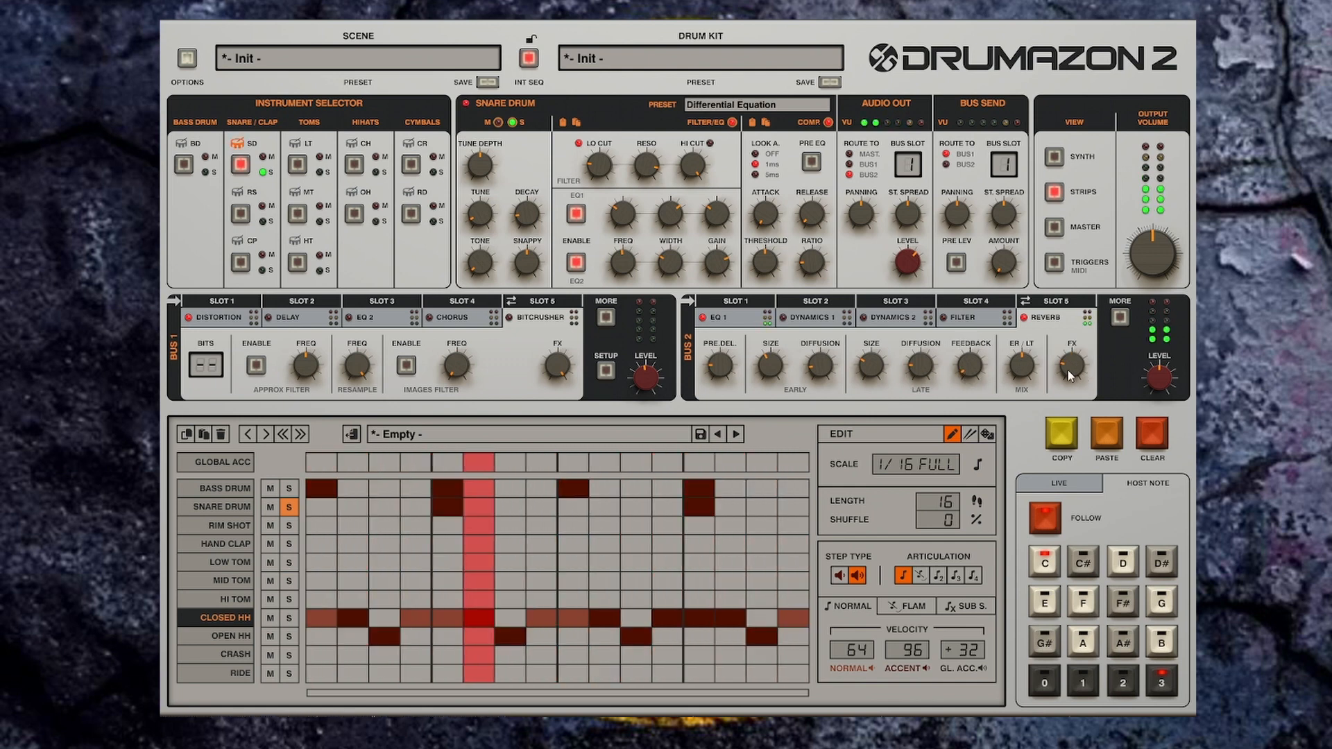
pyautogui.moveTo(1071, 376); pyautogui.dragTo(1071, 387)
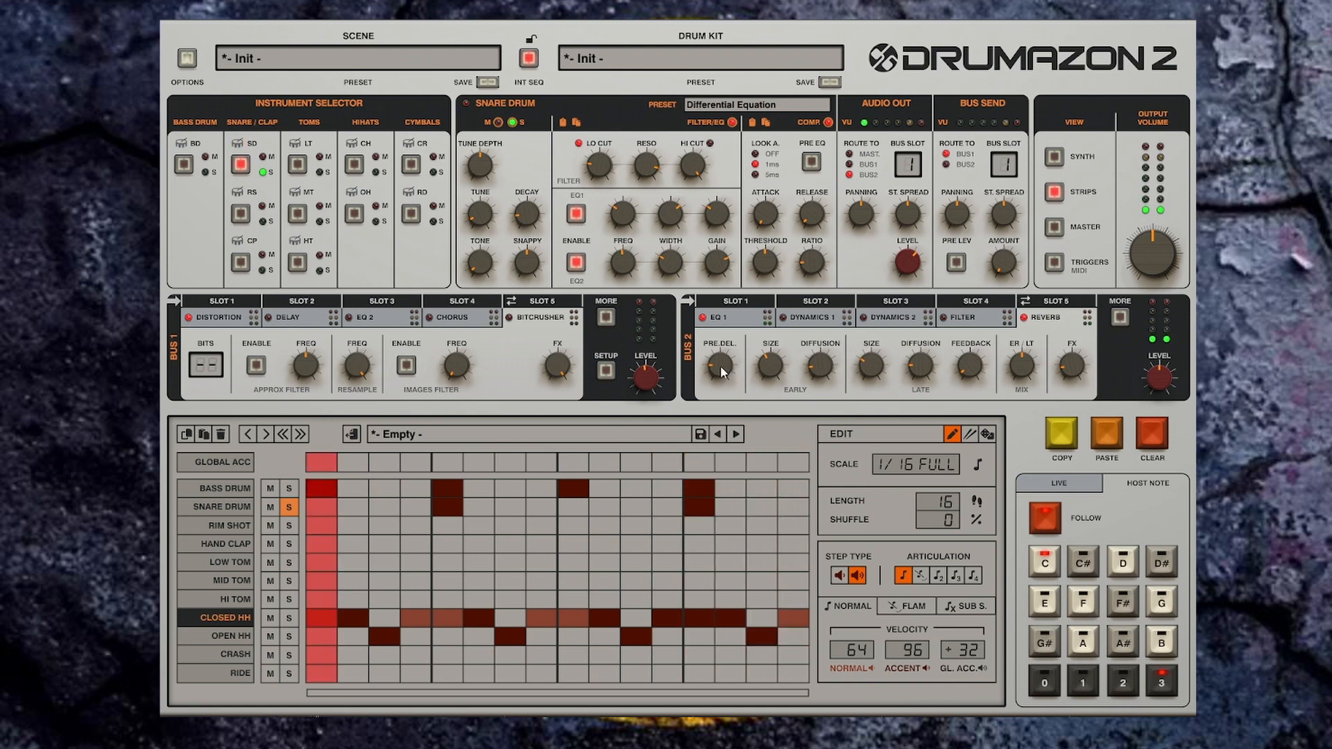
pyautogui.moveTo(718, 363); pyautogui.dragTo(724, 386)
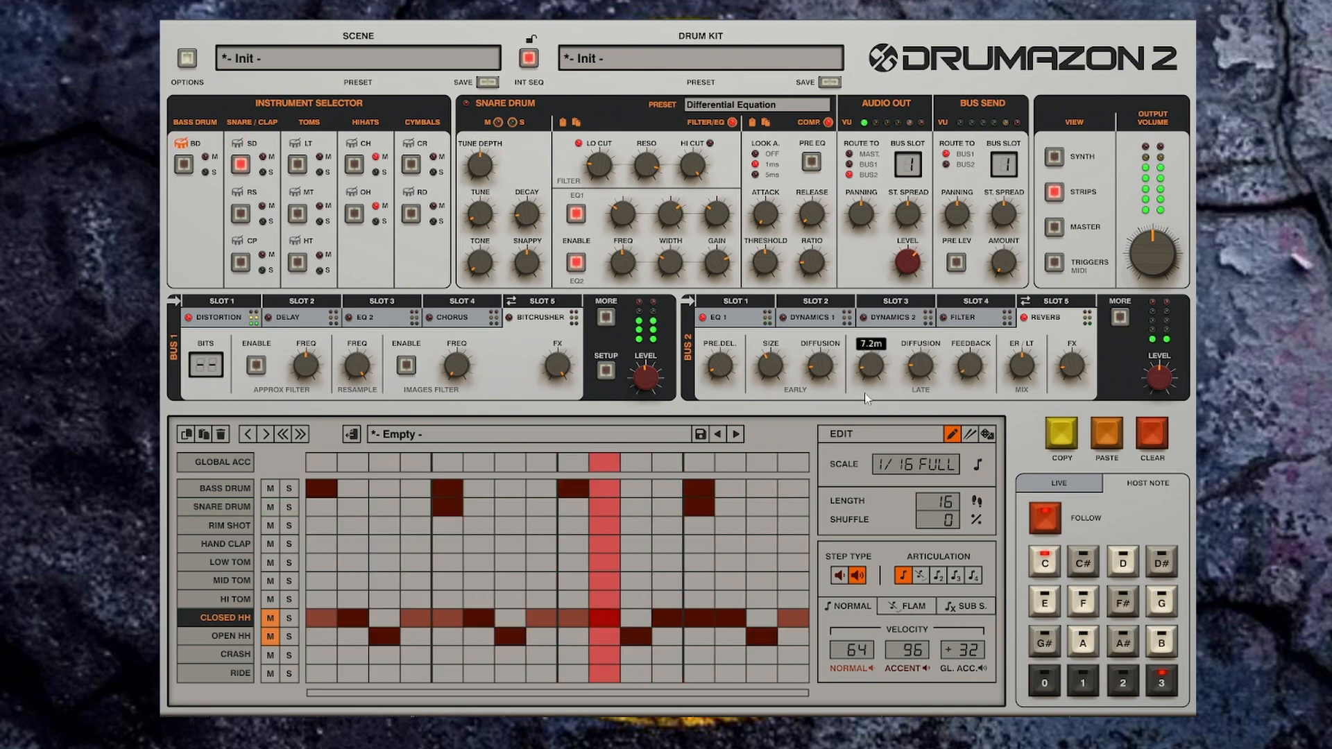
# Step: Lower the Reverb's Early Size slightly
pyautogui.moveTo(768, 367); pyautogui.dragTo(768, 396)
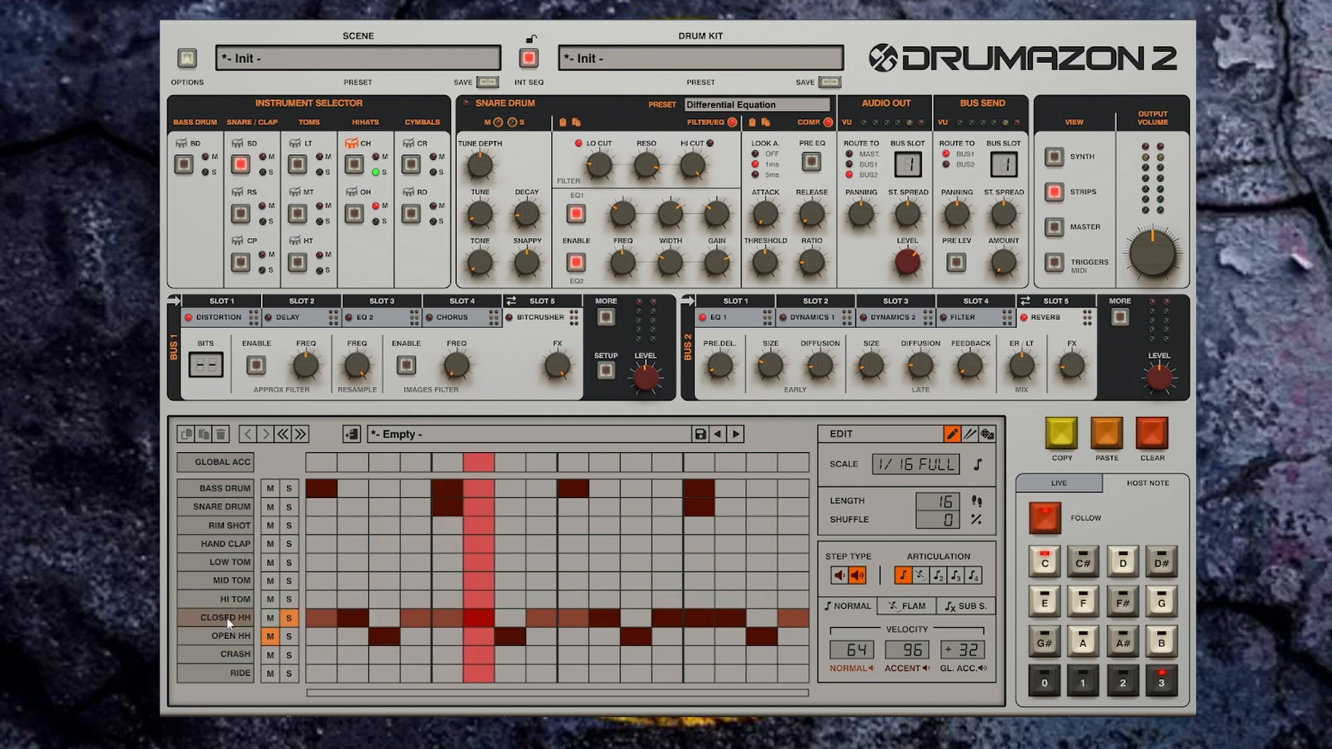
# Step: Select the Closed Hi-Hat instrument and step through its presets to King Arthur
pyautogui.click(412, 617)
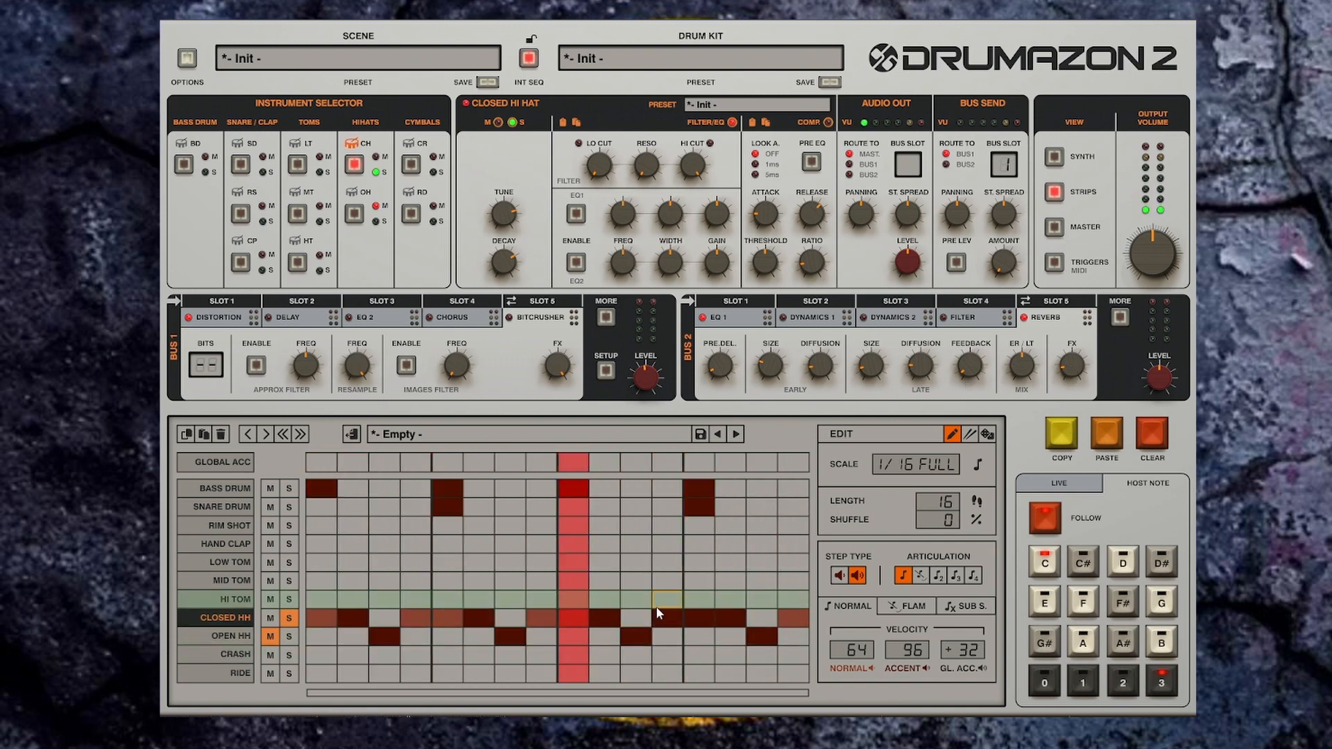
pyautogui.press('space')
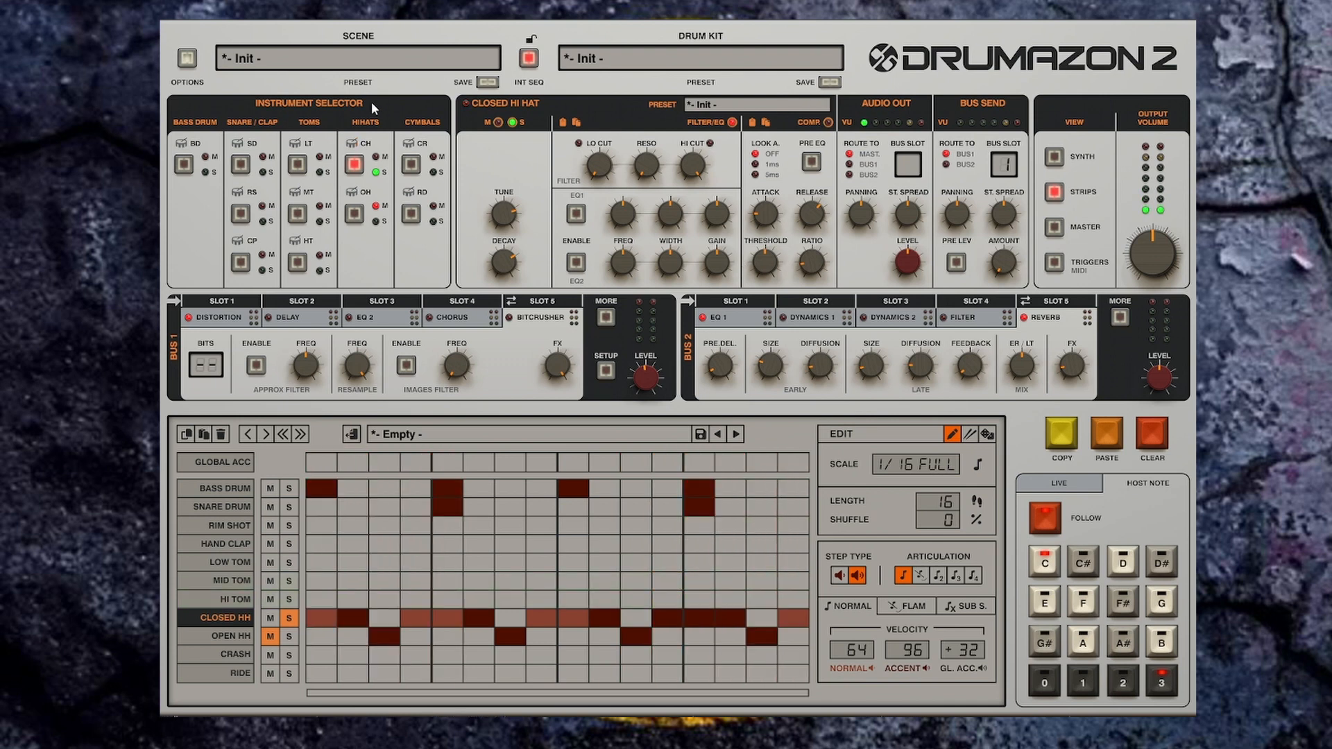
pyautogui.click(769, 108)
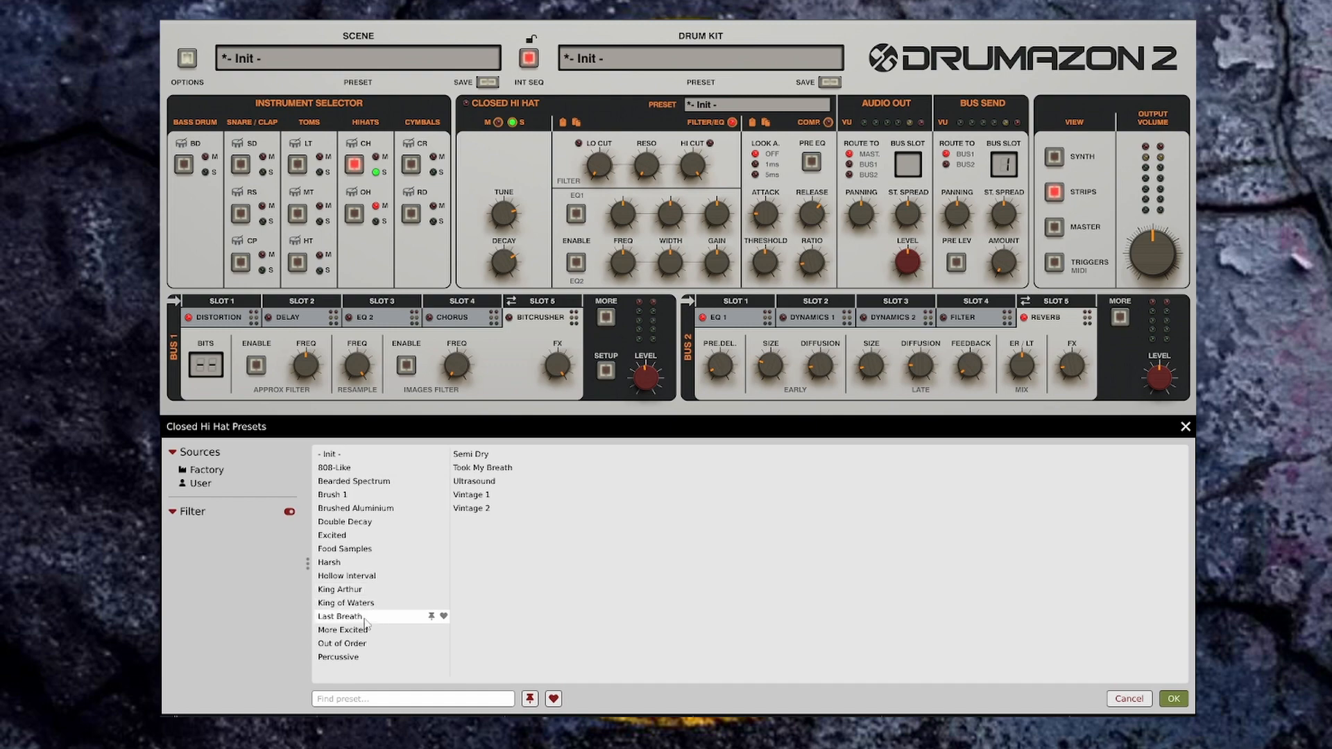
pyautogui.click(1187, 427)
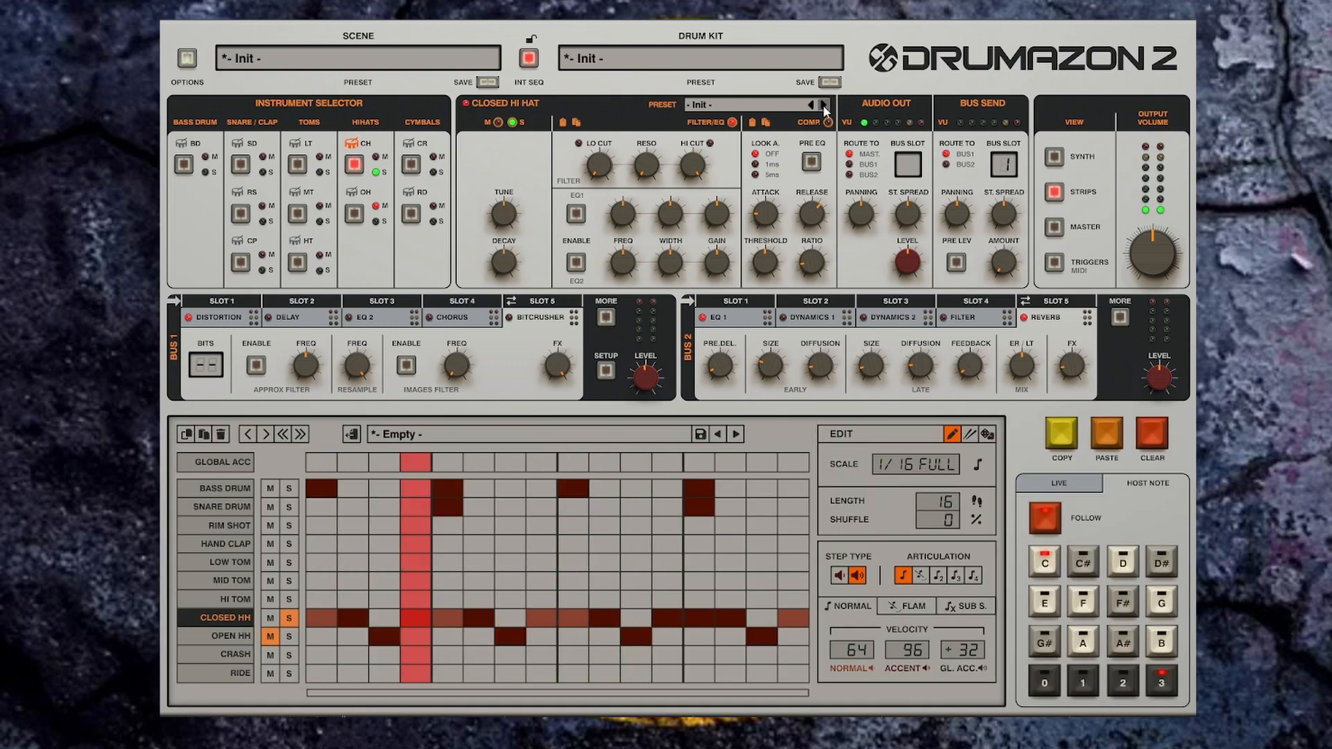
pyautogui.click(823, 105)
pyautogui.click(823, 104)
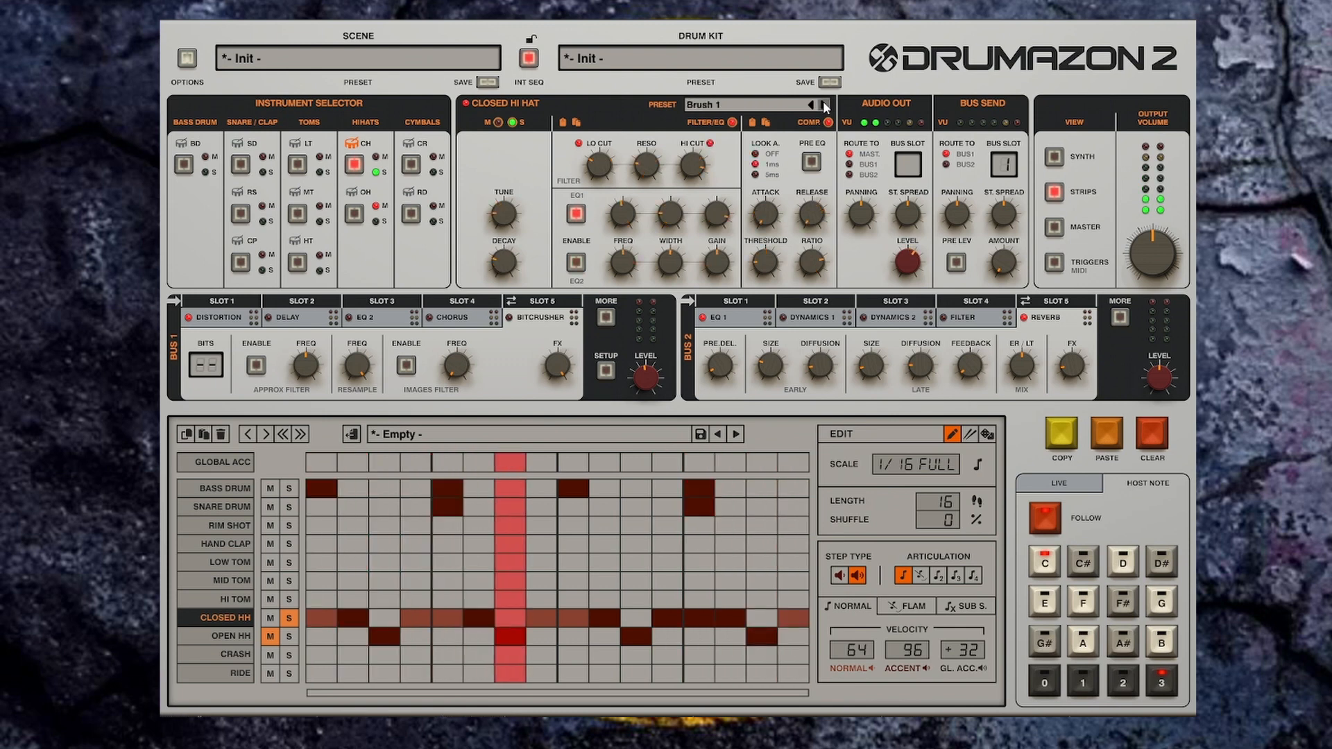
pyautogui.click(824, 104)
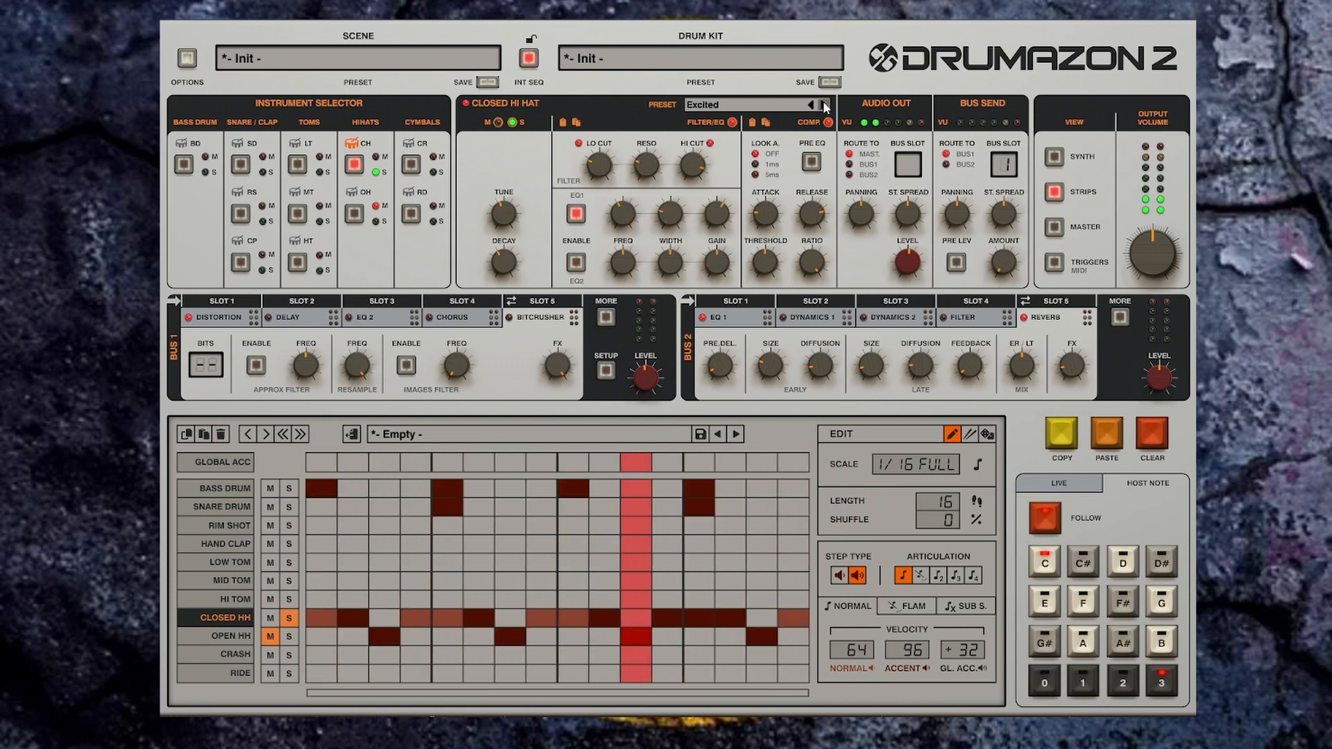
pyautogui.click(824, 105)
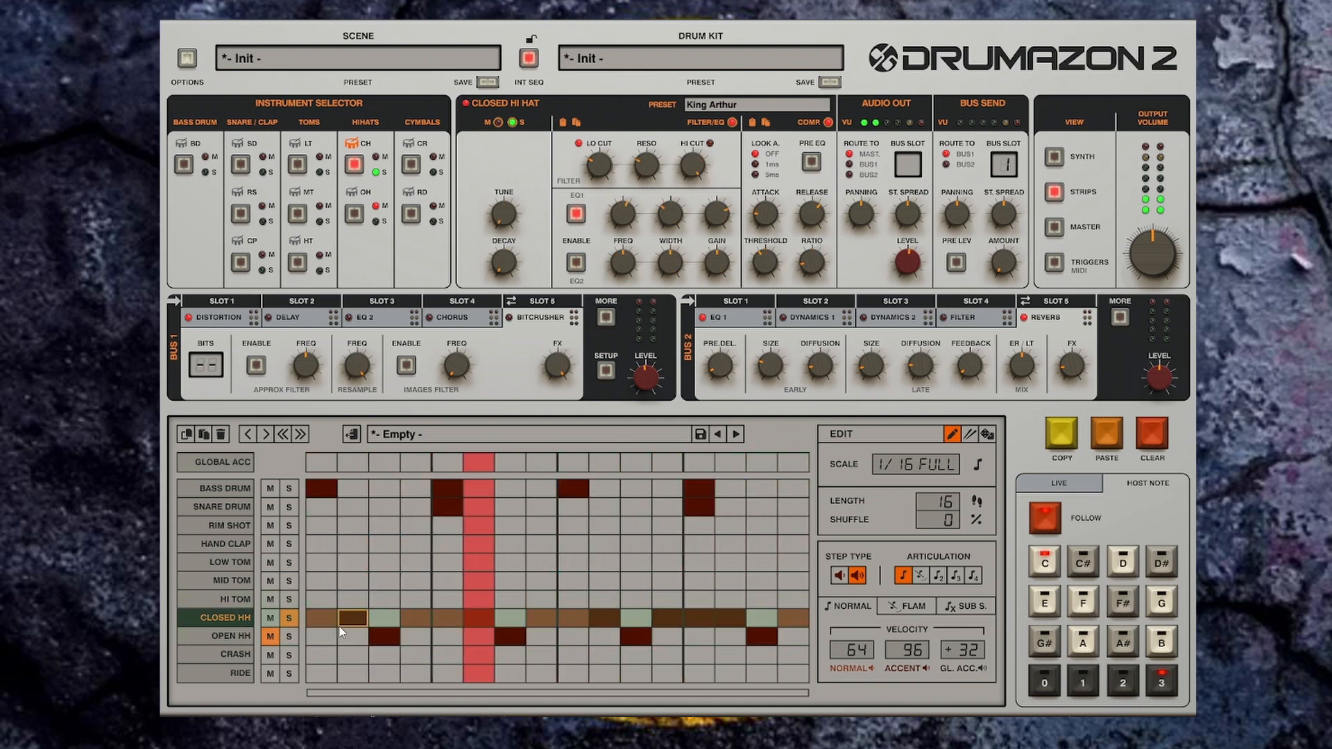
# Step: Select the Open Hi-Hat instrument and load its Excited preset
pyautogui.click(232, 637)
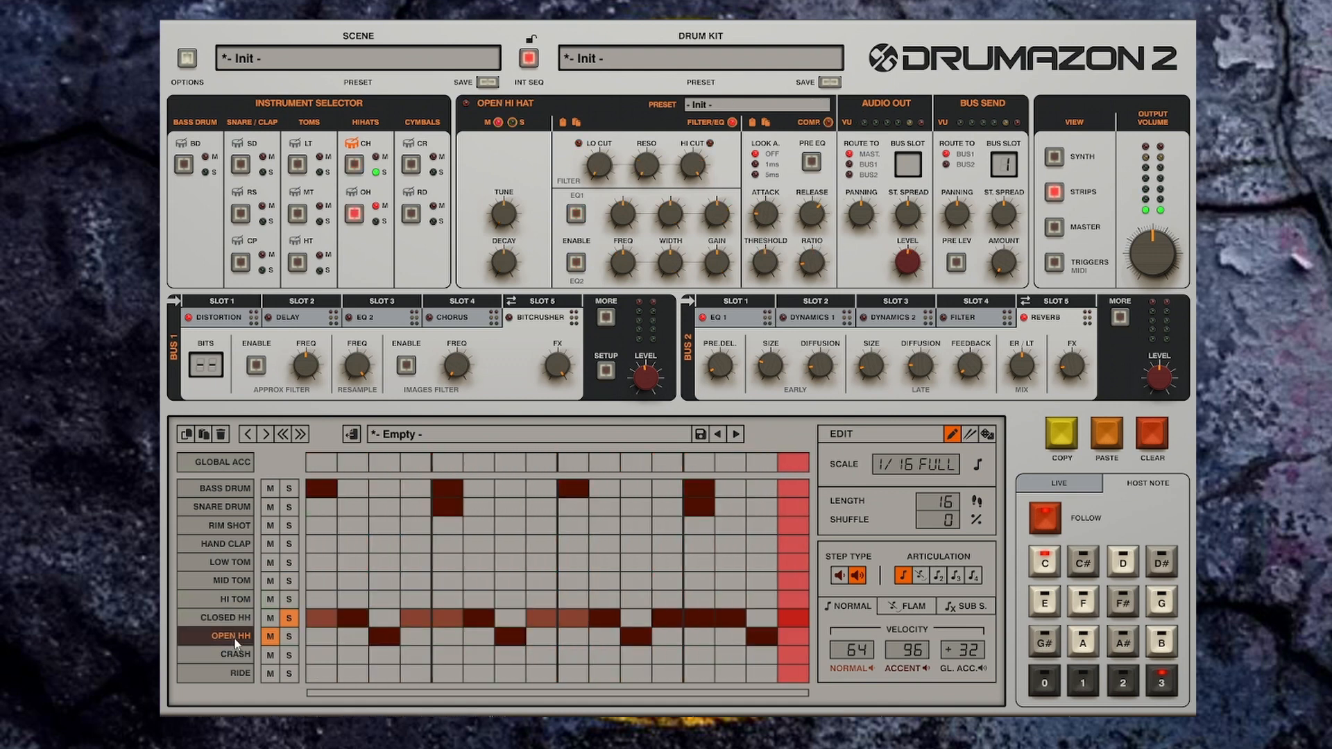
pyautogui.click(288, 621)
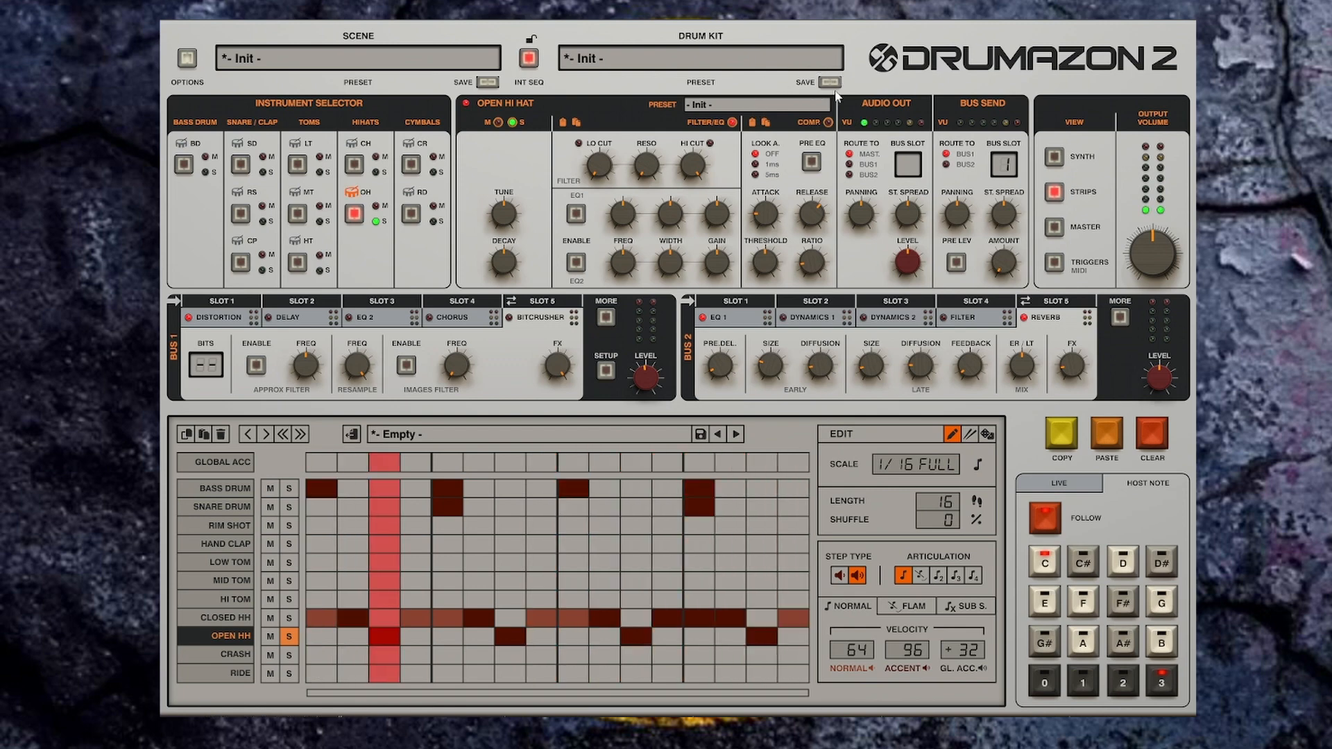
pyautogui.click(808, 105)
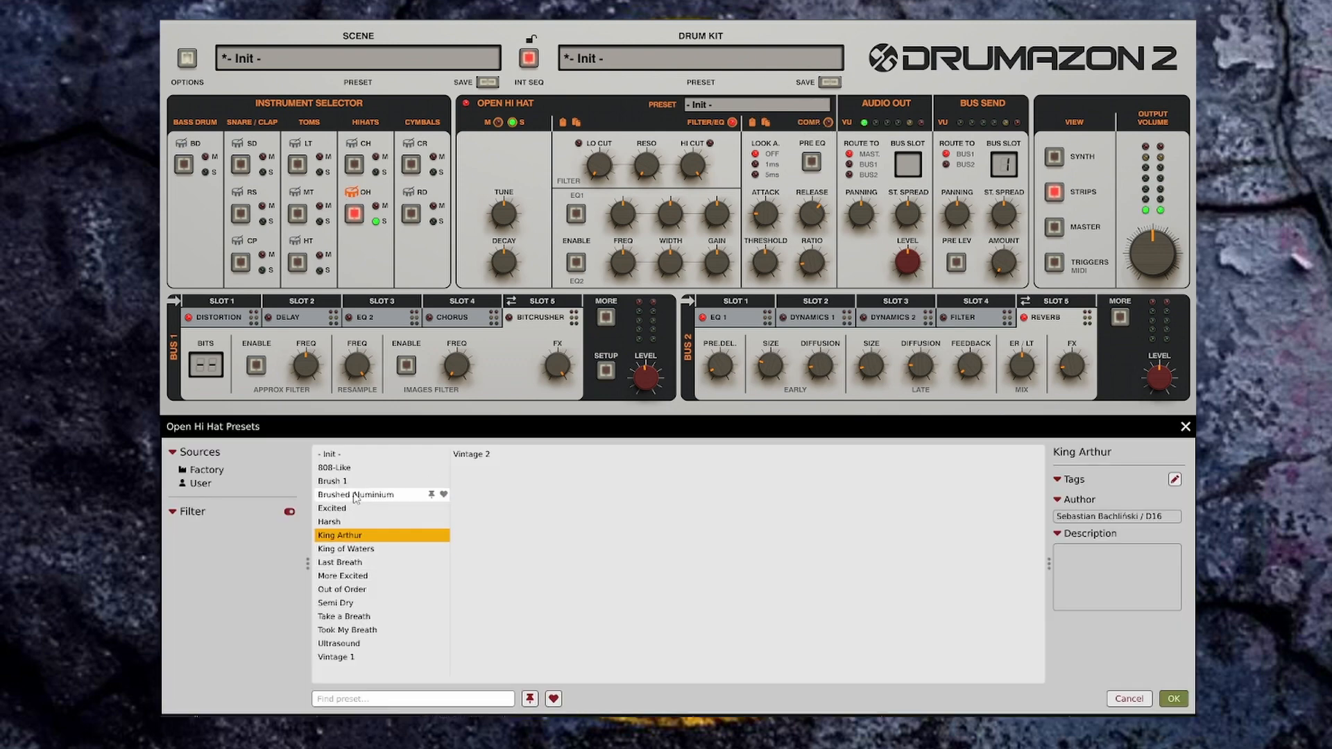
pyautogui.click(1186, 427)
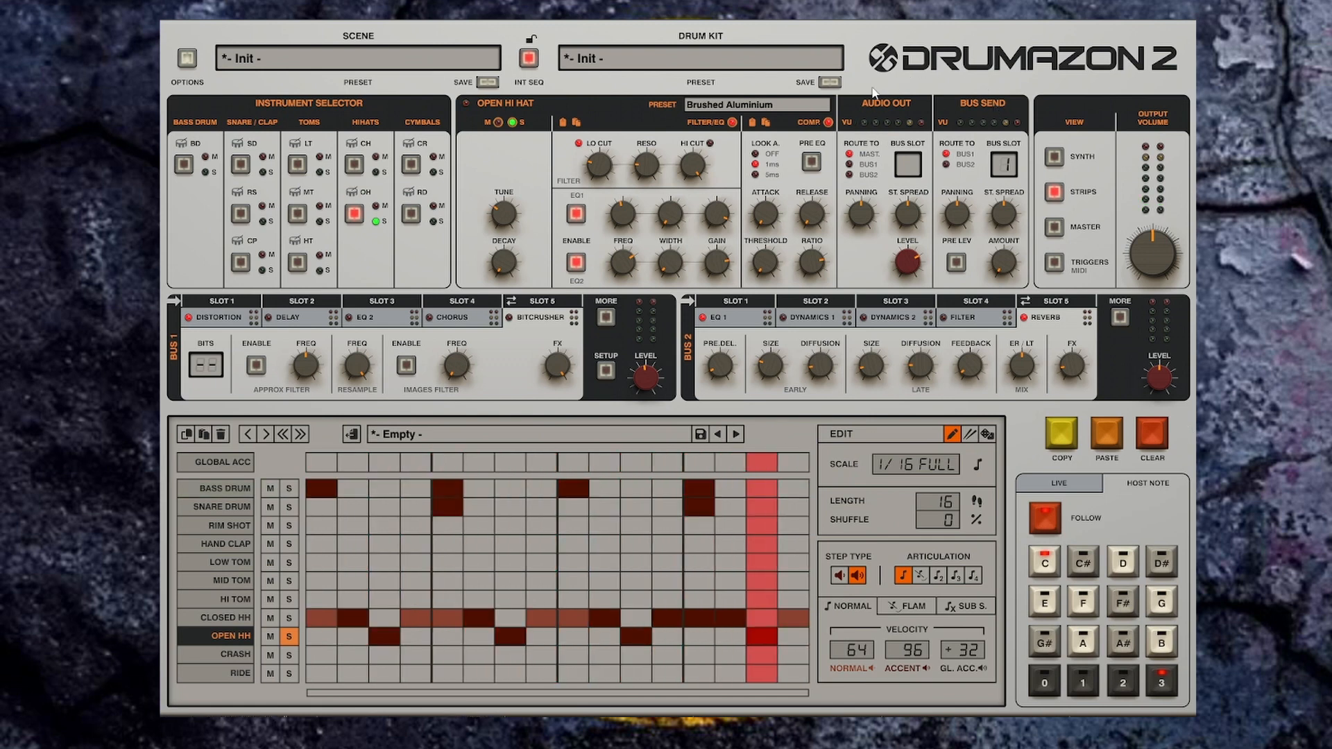
pyautogui.click(824, 105)
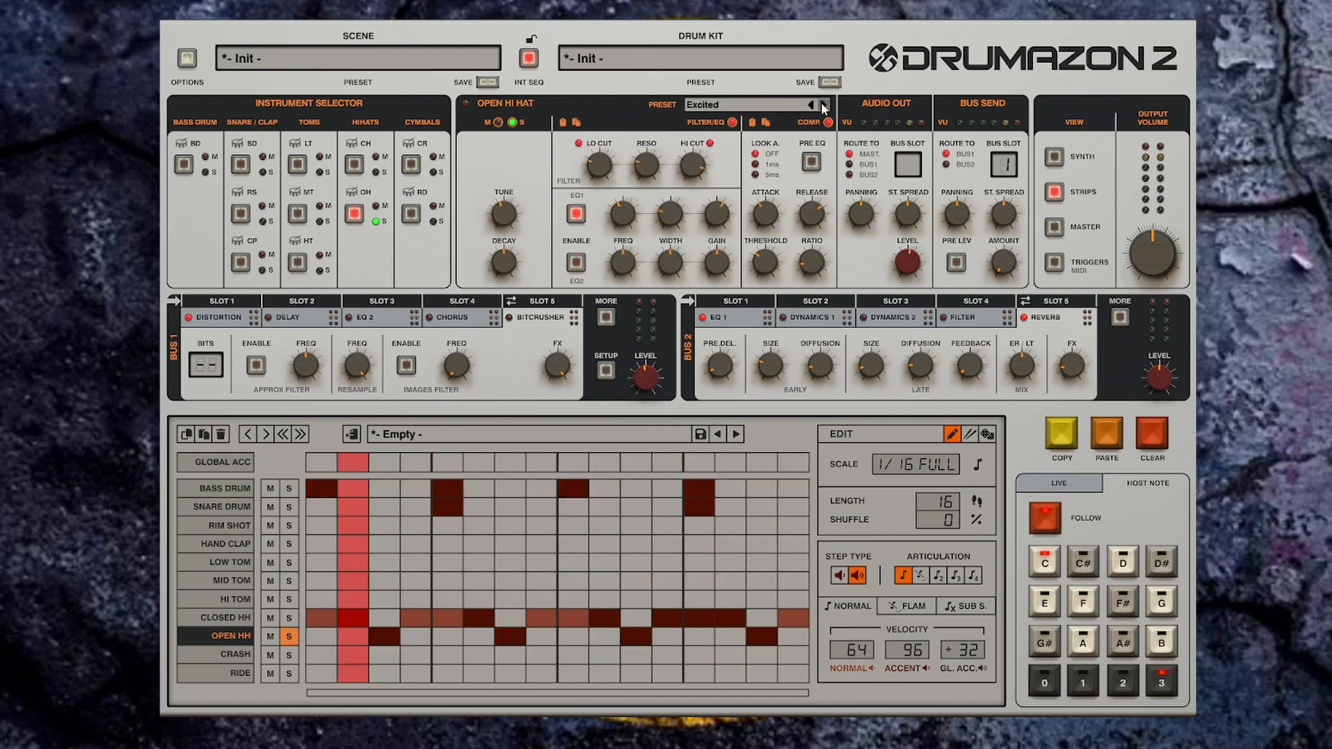
# Step: Unsolo the Open Hi-Hat and switch to the Synth view
pyautogui.click(289, 637)
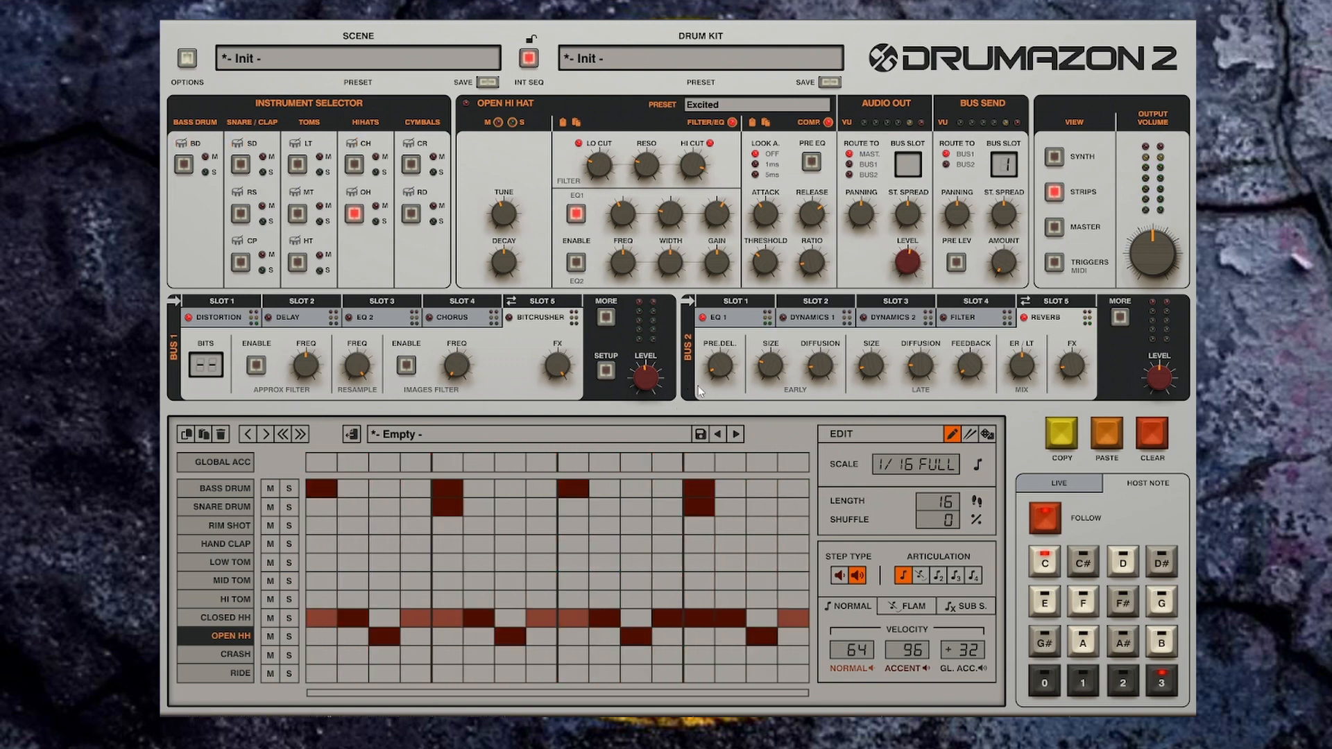
pyautogui.click(825, 106)
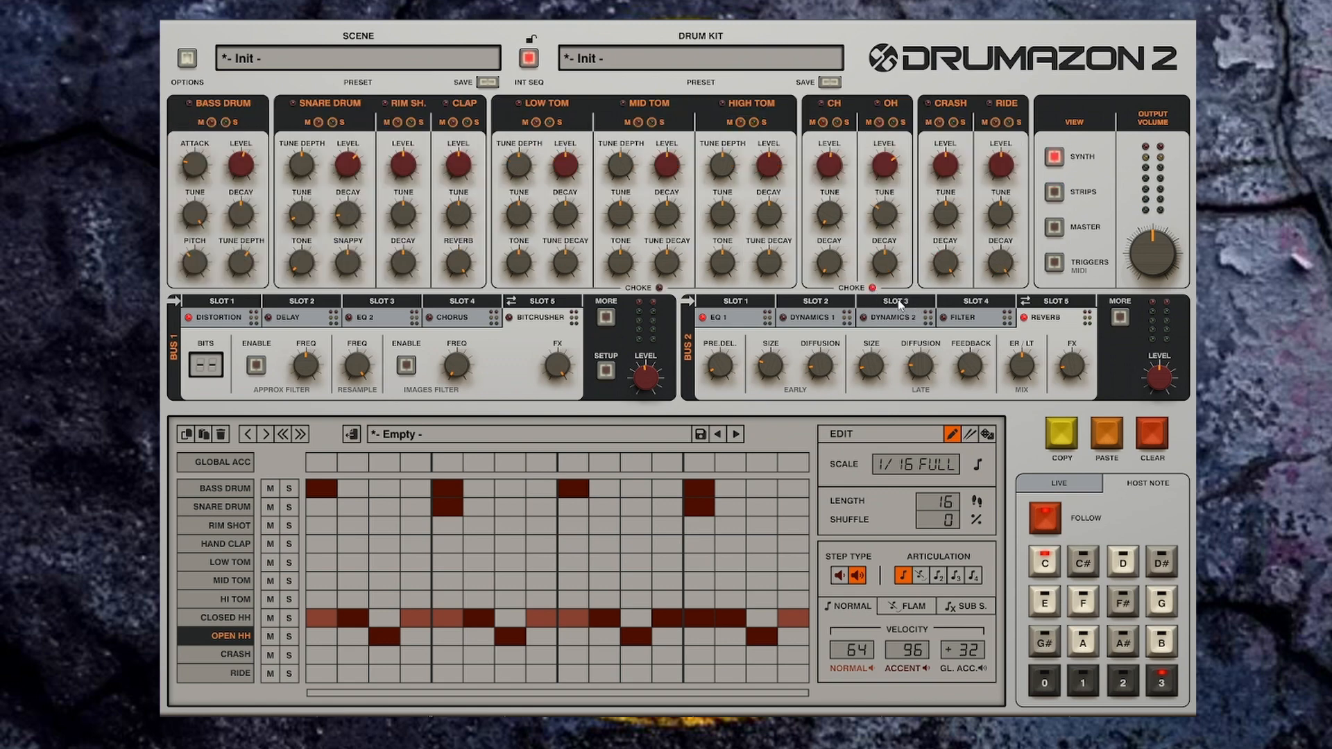
# Step: Raise the Rim Shot's Level and set its Decay to 60% while the pattern plays
pyautogui.press('space')
pyautogui.press('space')
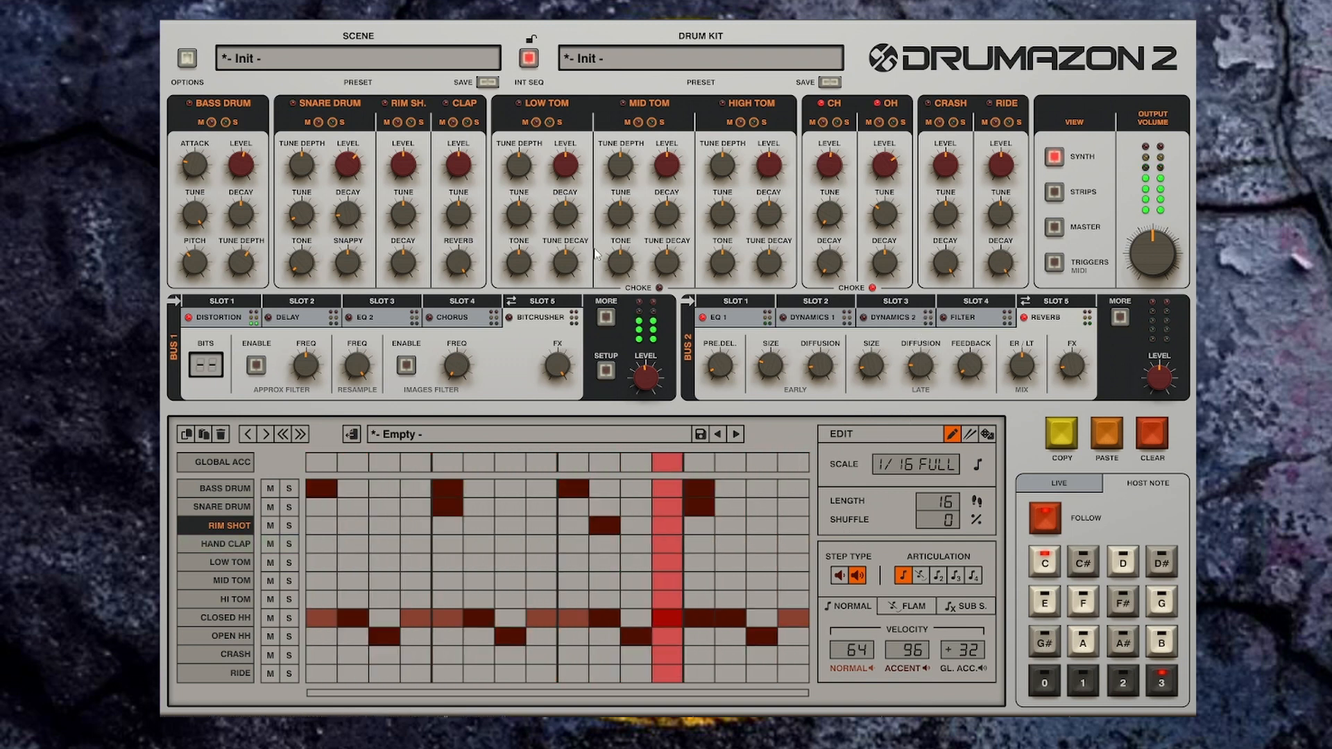
pyautogui.moveTo(405, 170); pyautogui.dragTo(407, 160)
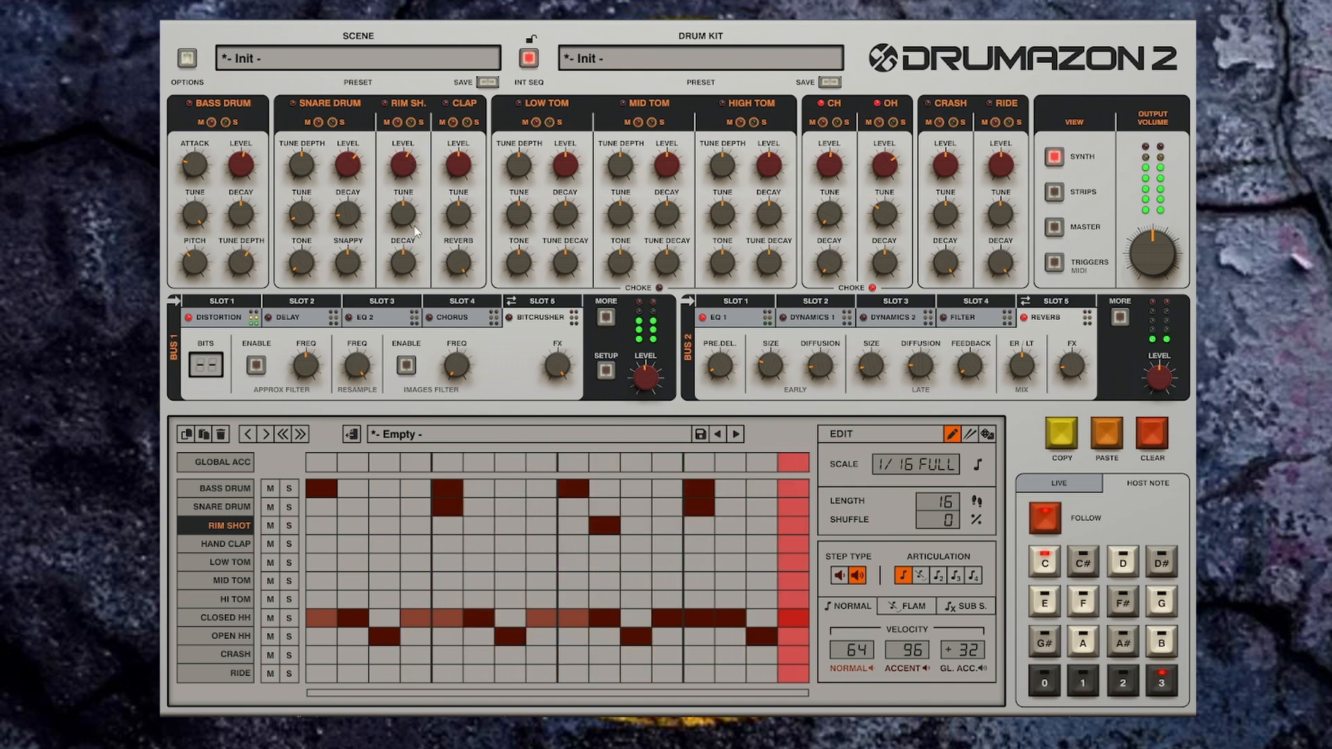
pyautogui.moveTo(403, 270); pyautogui.dragTo(410, 207)
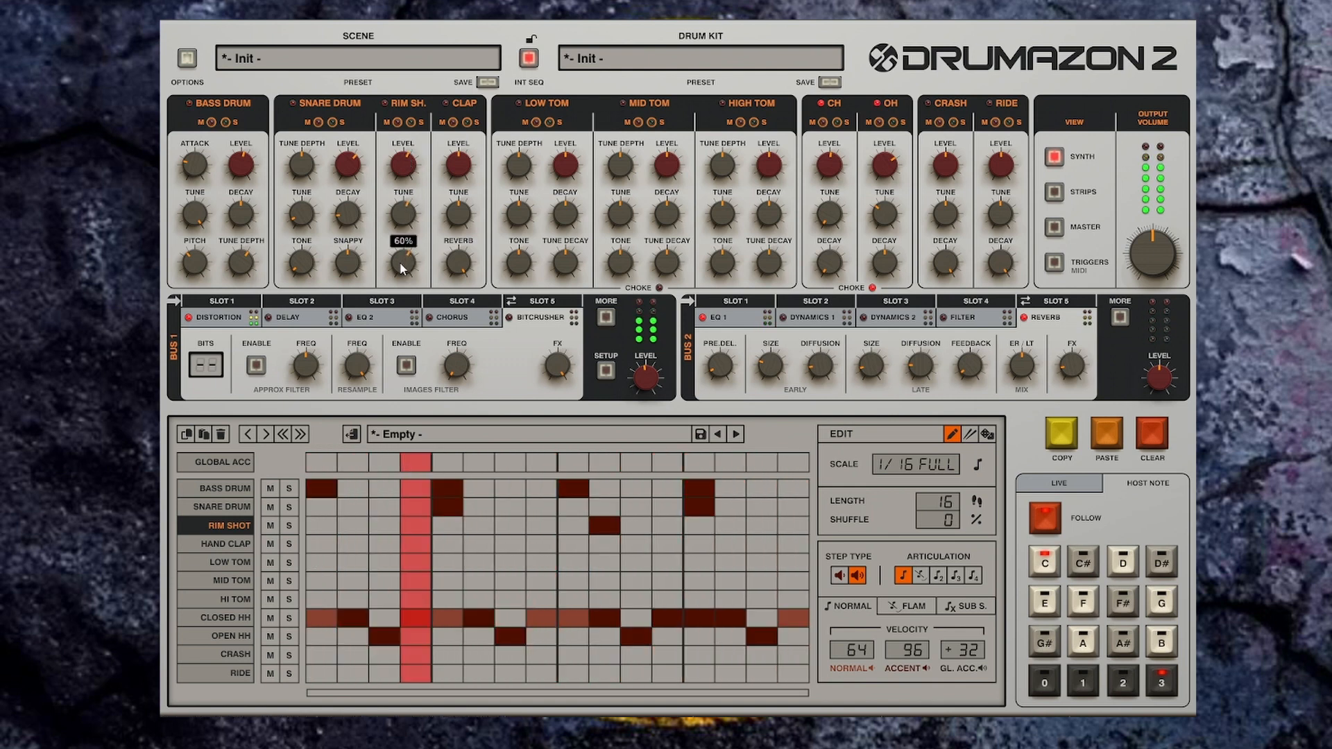
pyautogui.press('space')
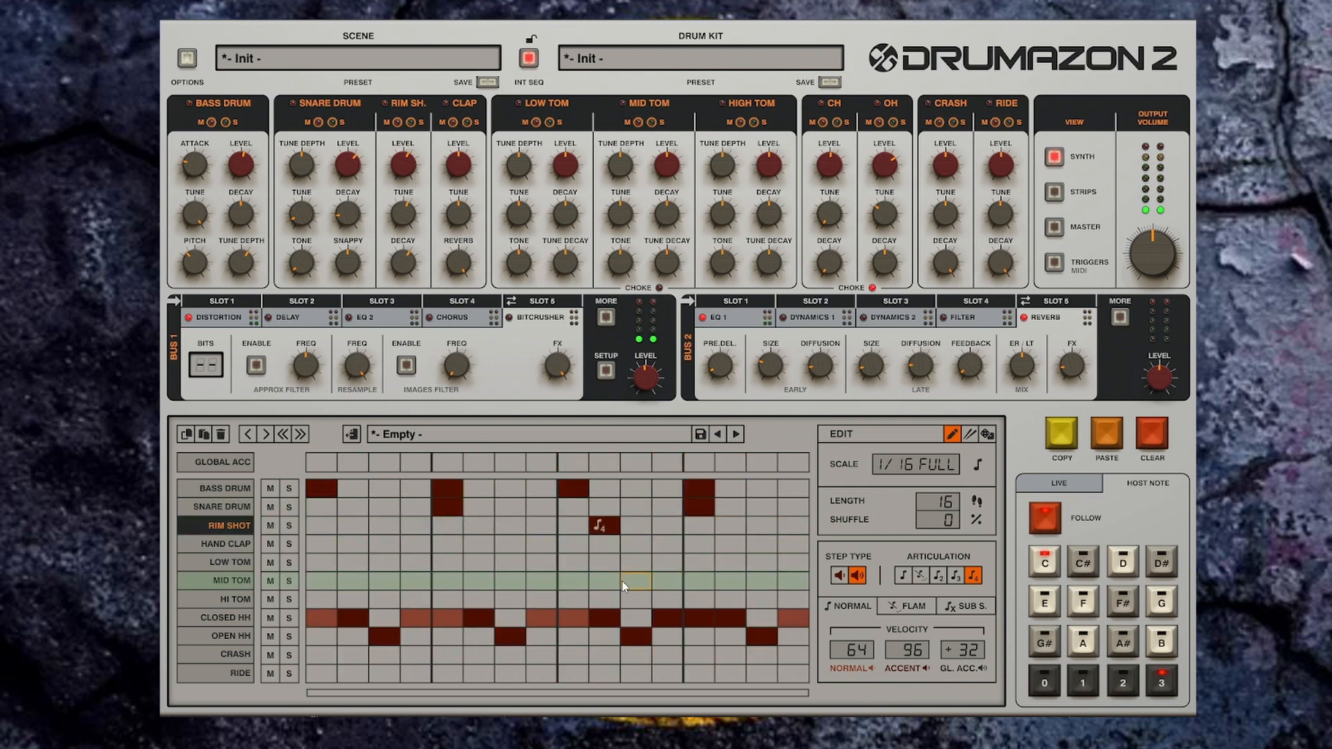
# Step: Add a Hi Tom hit at step 12 with a double-hit articulation and audition the pattern
pyautogui.click(637, 600)
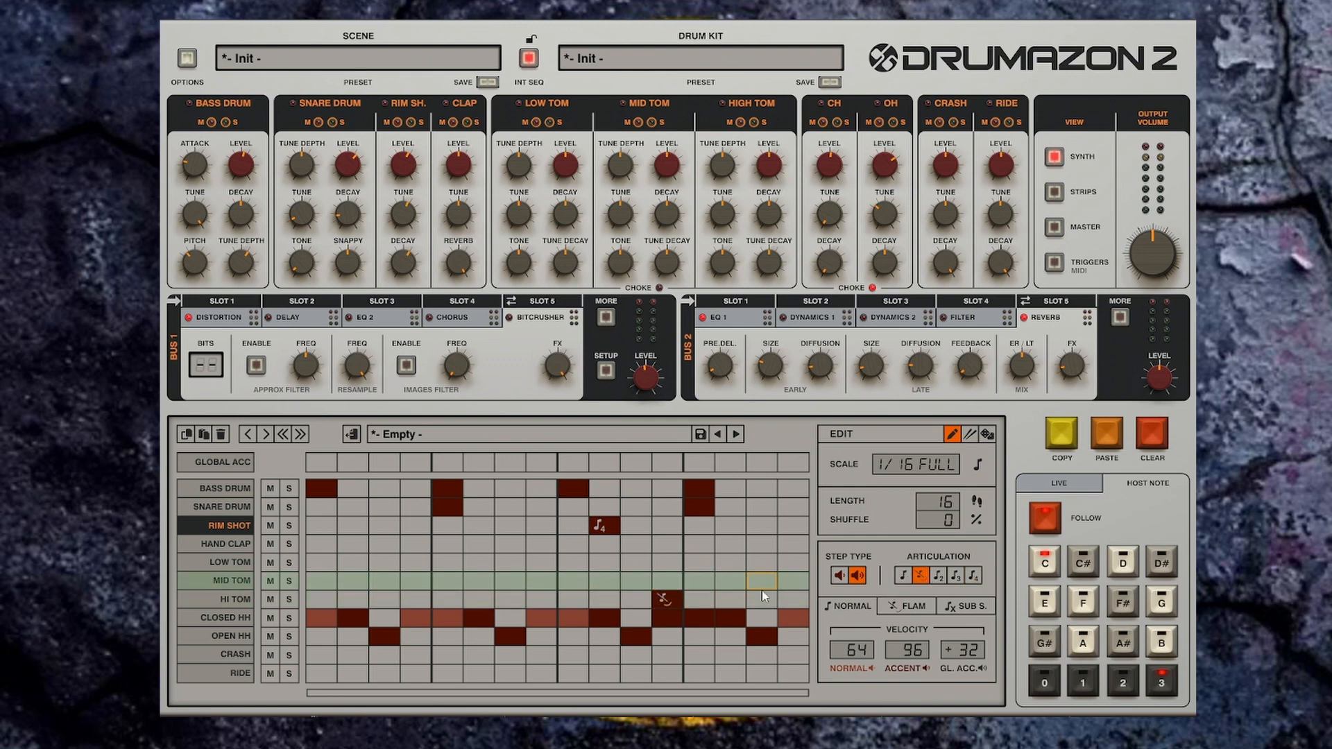
pyautogui.click(938, 576)
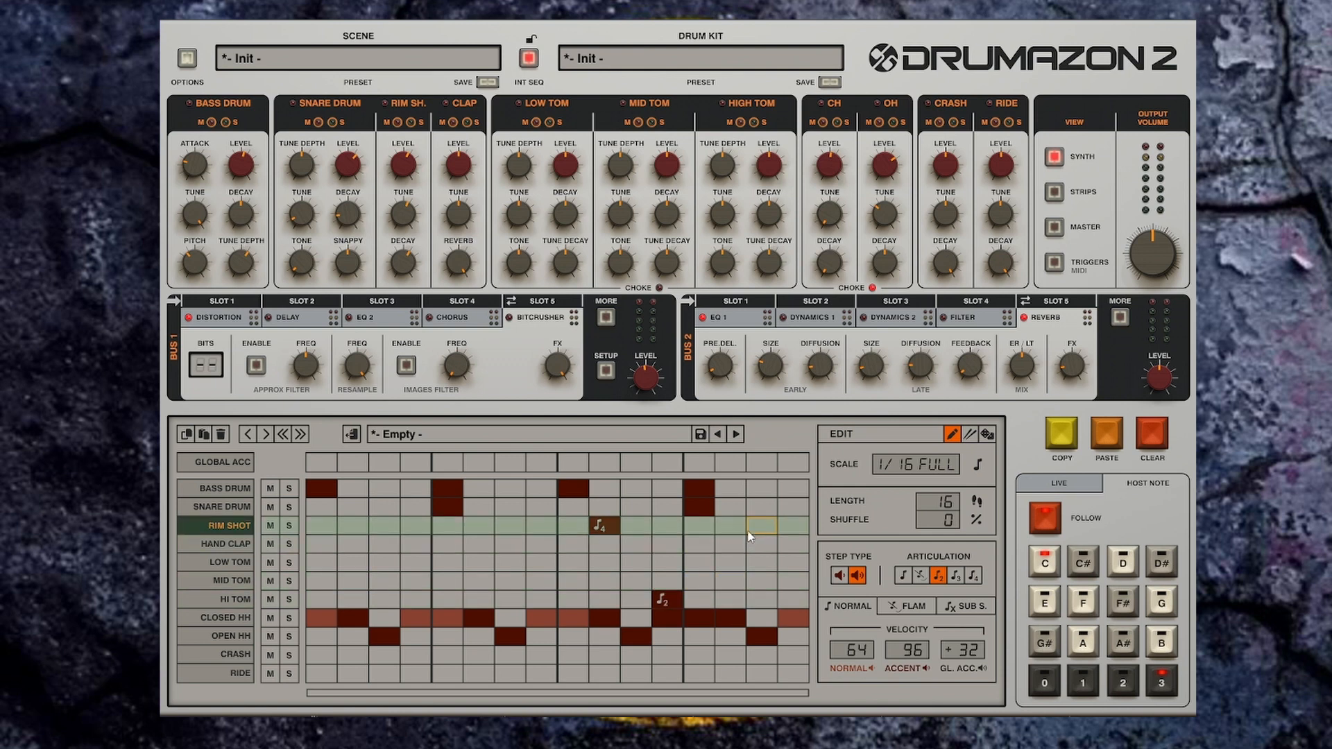
pyautogui.press('space')
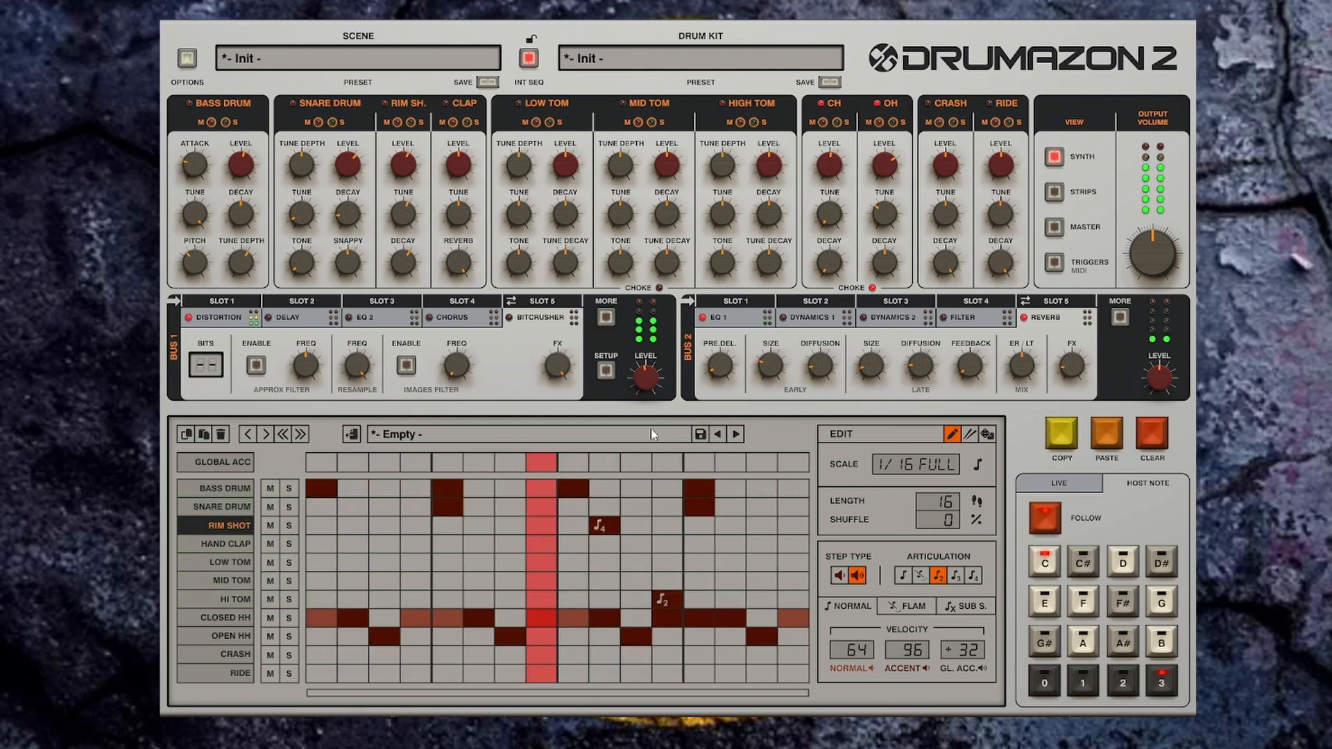
pyautogui.press('space')
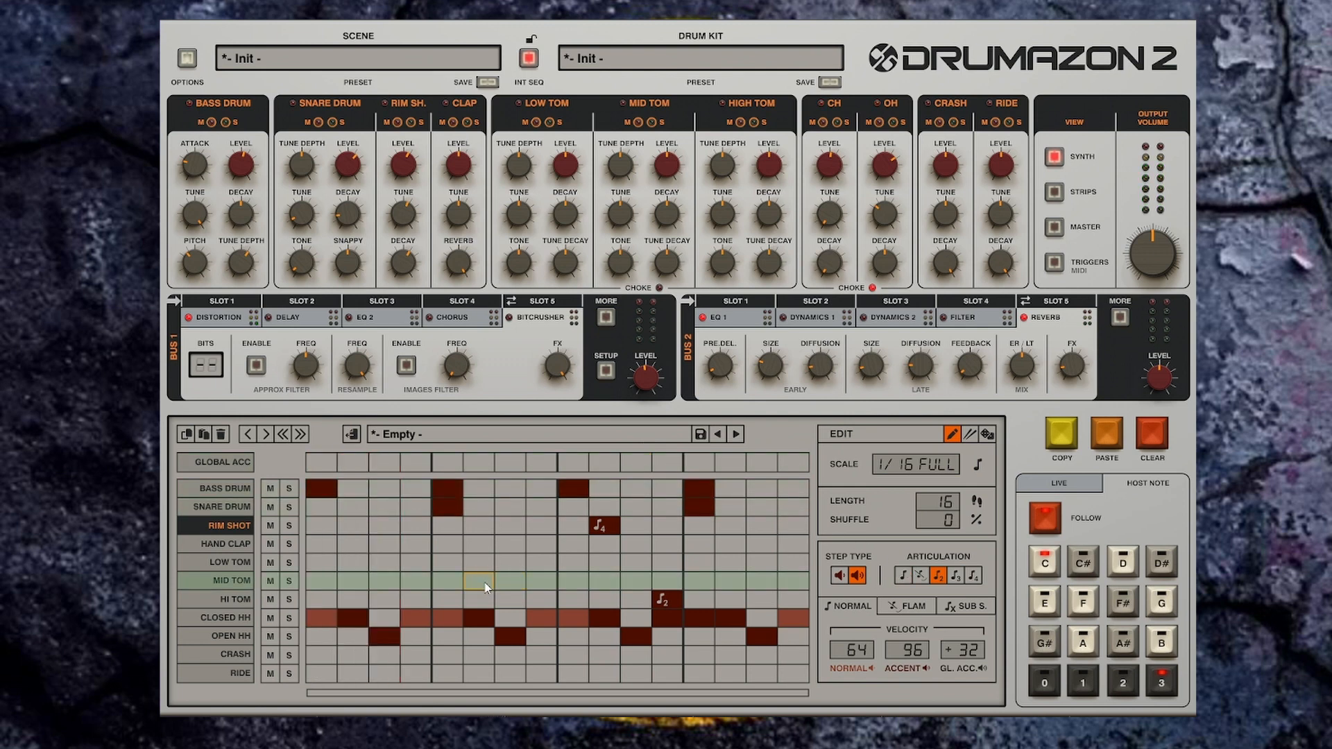
pyautogui.press('space')
pyautogui.press('space')
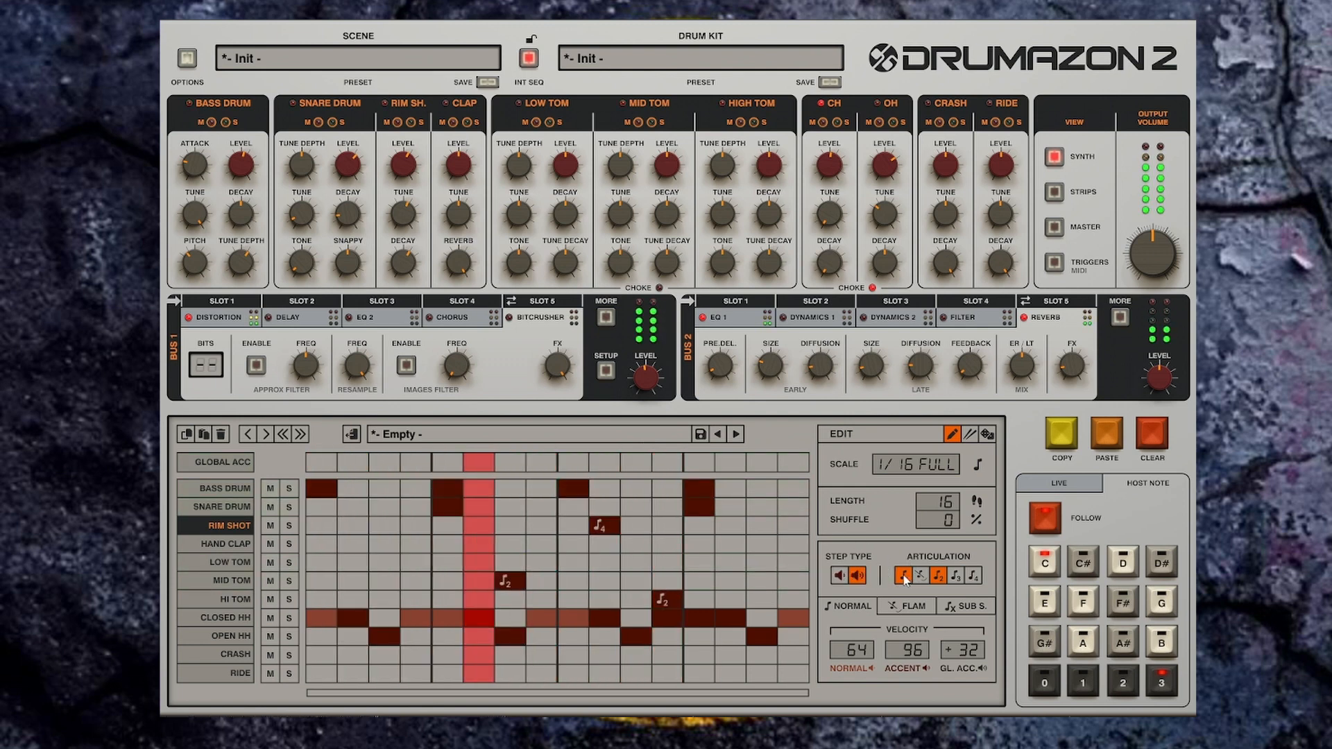
# Step: Add a normal Mid Tom hit at step 7 and raise the Mid Tom's Decay
pyautogui.click(906, 580)
pyautogui.click(510, 581)
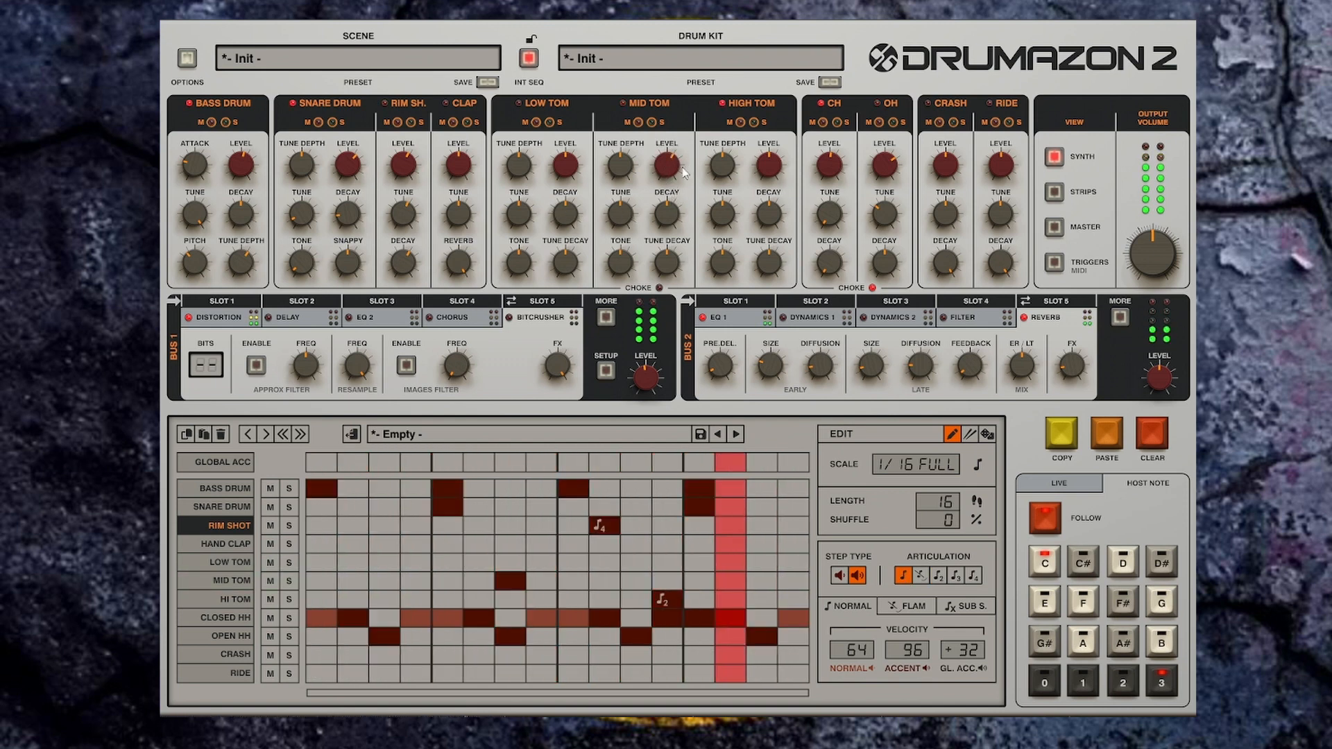
pyautogui.moveTo(671, 211); pyautogui.dragTo(672, 188)
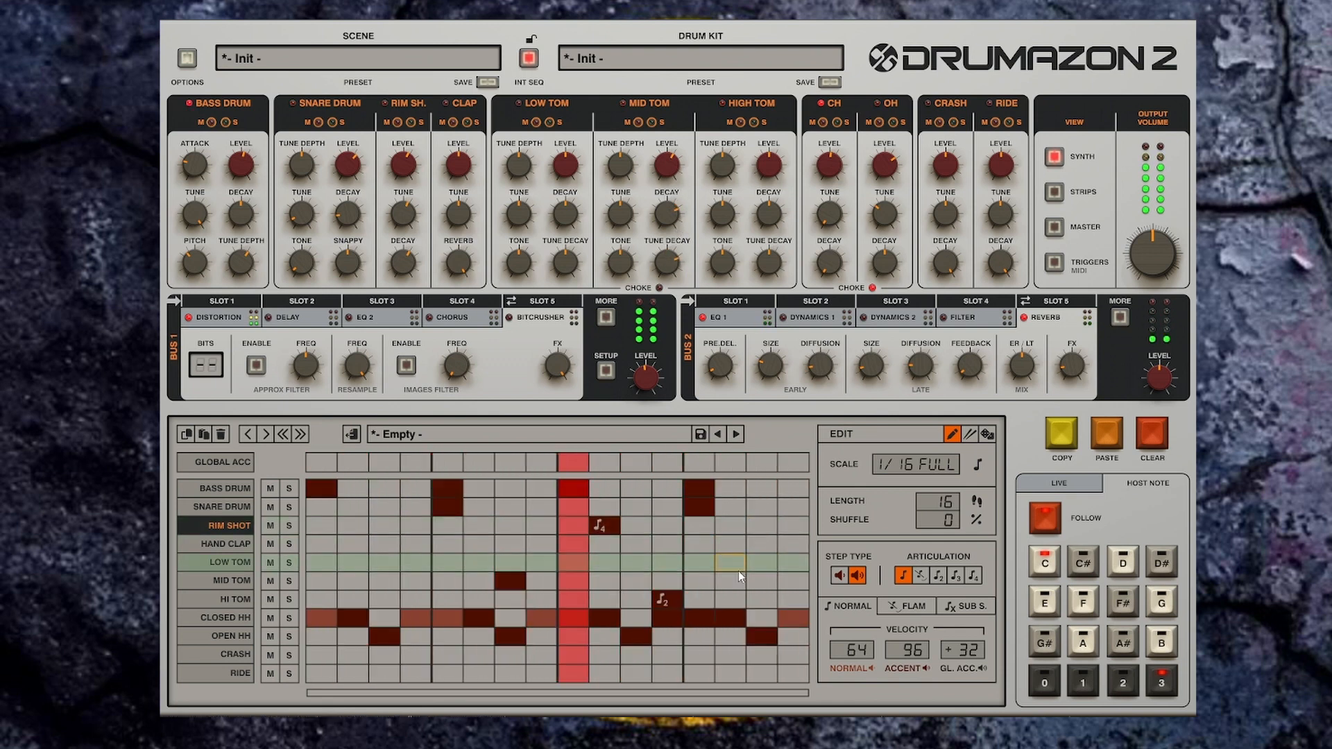
# Step: Replace the Hi Tom hit with a four-hit roll at step 8
pyautogui.click(667, 601)
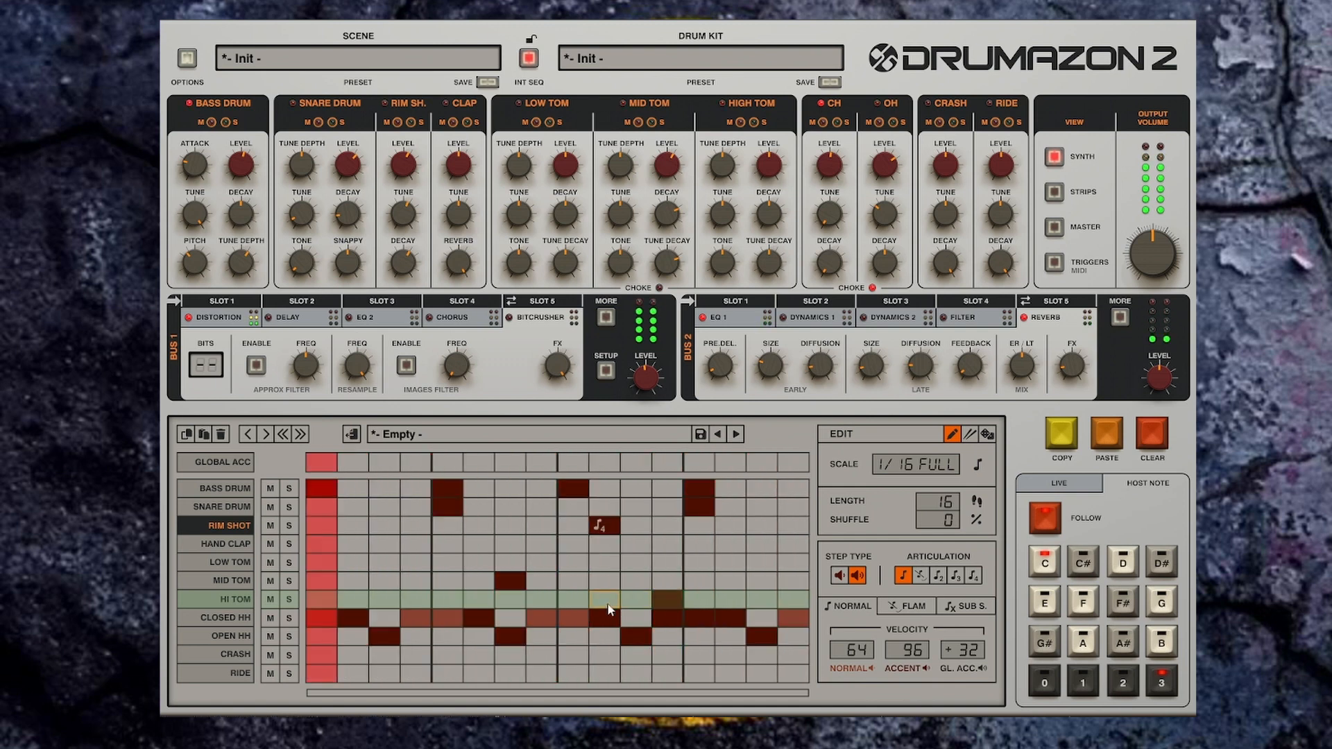
pyautogui.click(973, 576)
pyautogui.click(667, 601)
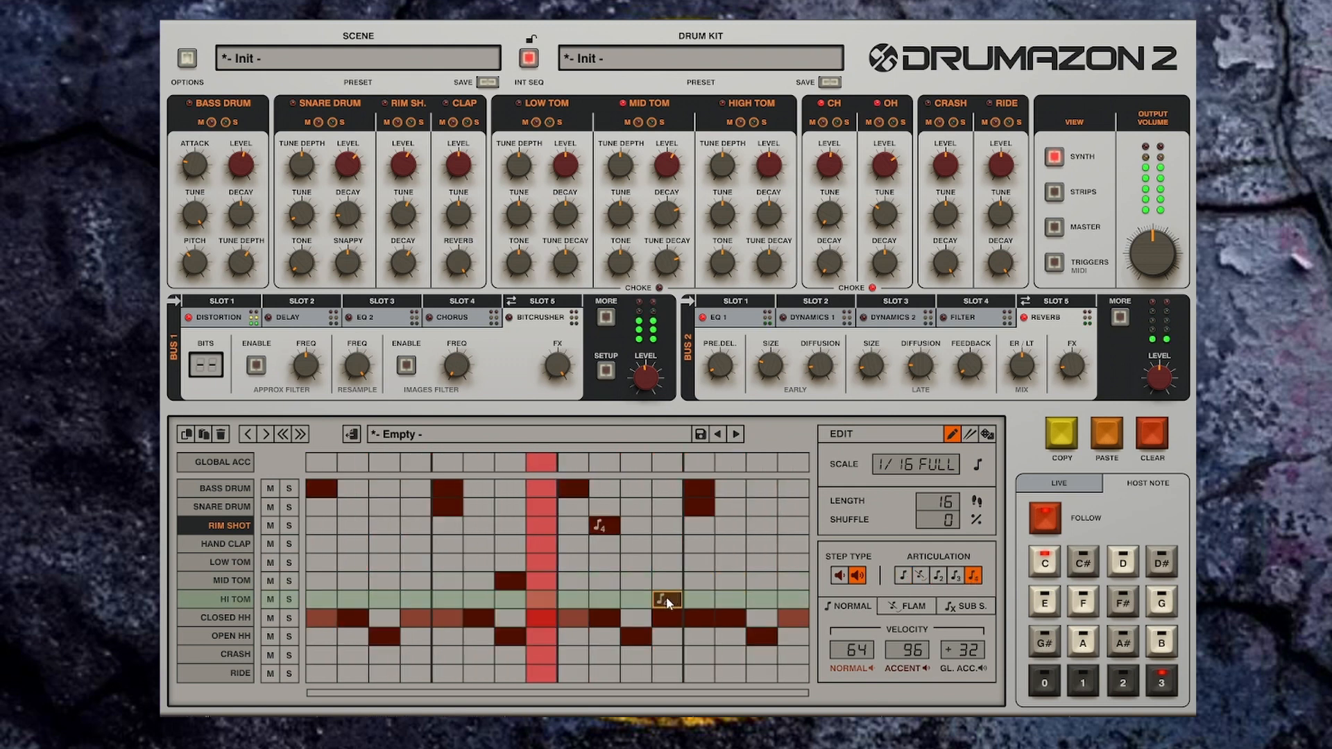
pyautogui.click(672, 601)
pyautogui.click(732, 602)
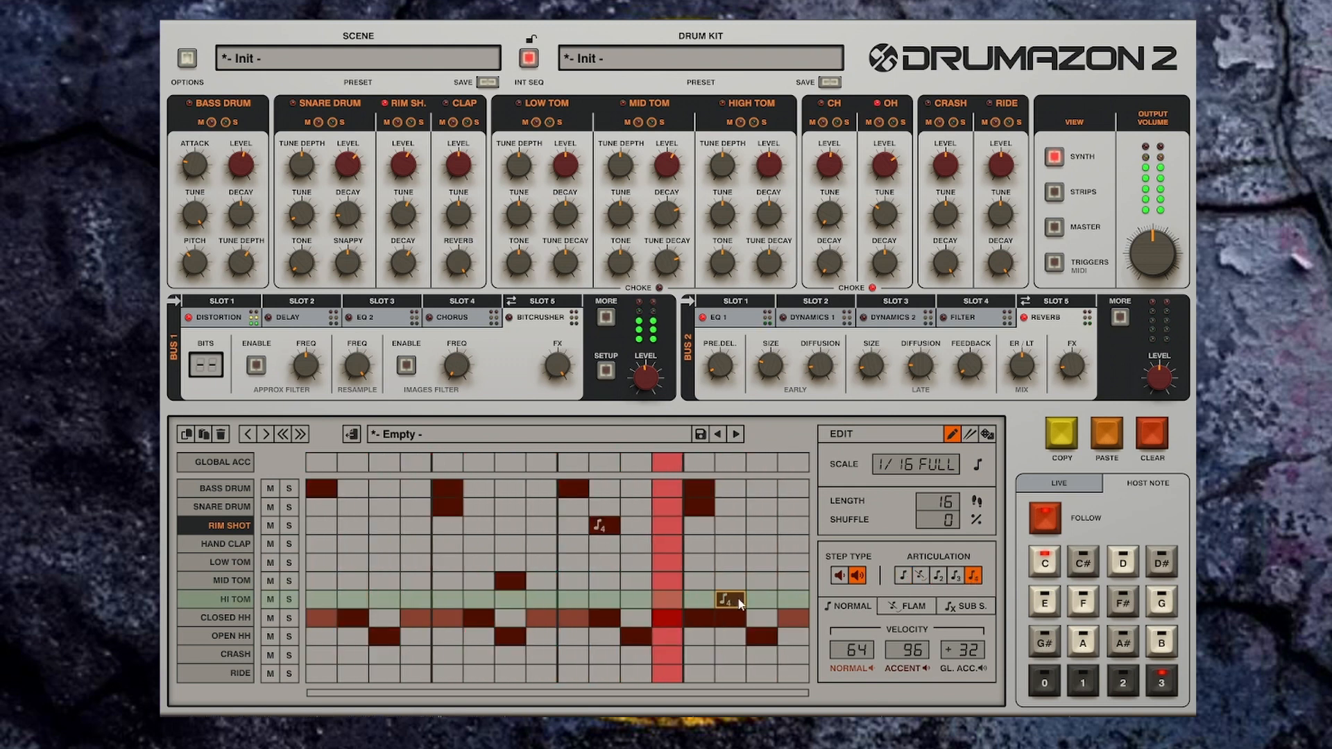
pyautogui.moveTo(723, 600); pyautogui.dragTo(753, 598)
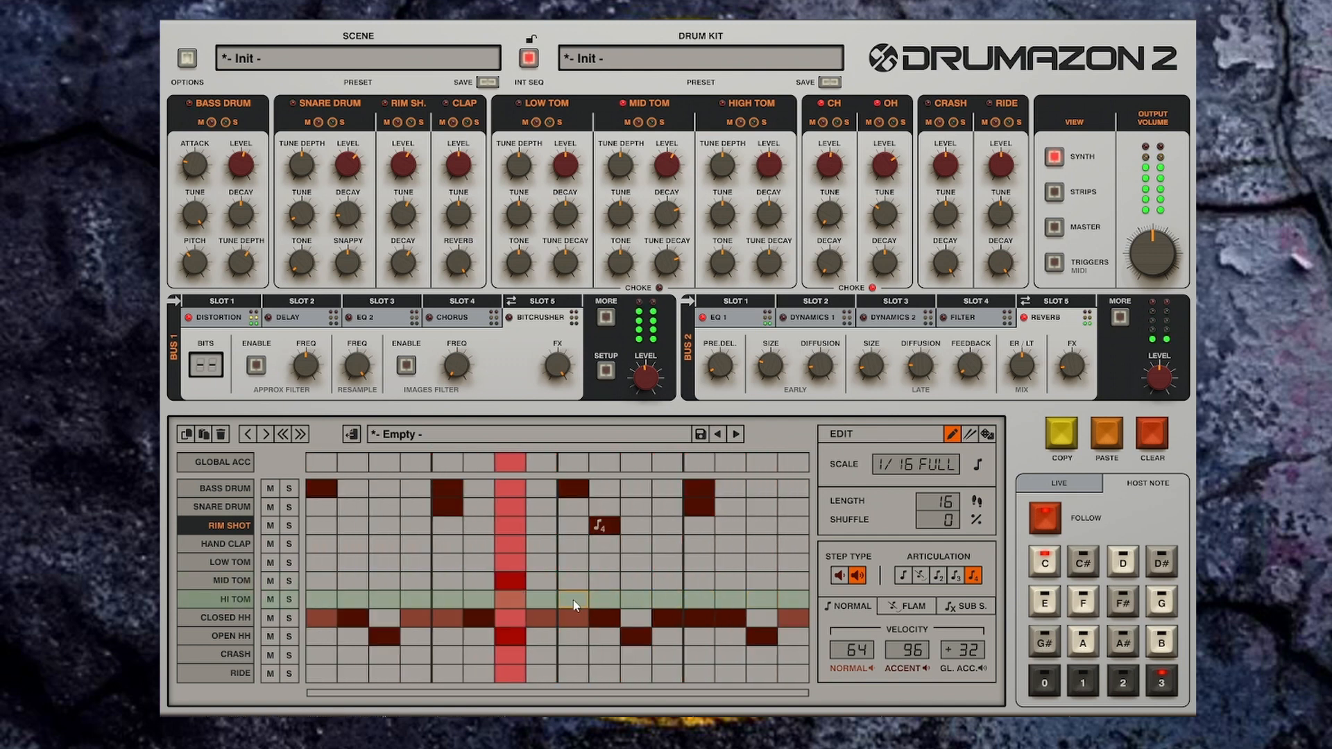
pyautogui.click(541, 600)
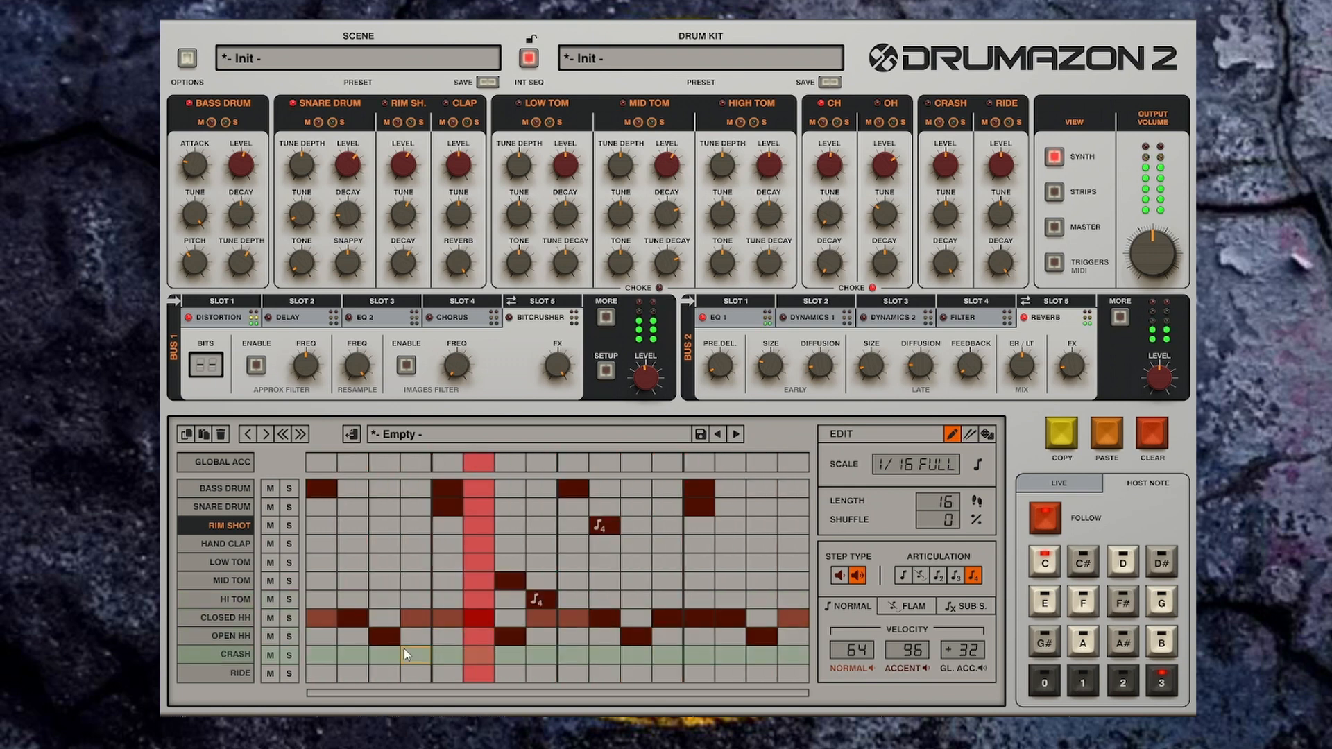
# Step: Fill the Ride row with normal hits and lower the Ride's Level
pyautogui.moveTo(326, 673); pyautogui.dragTo(416, 673)
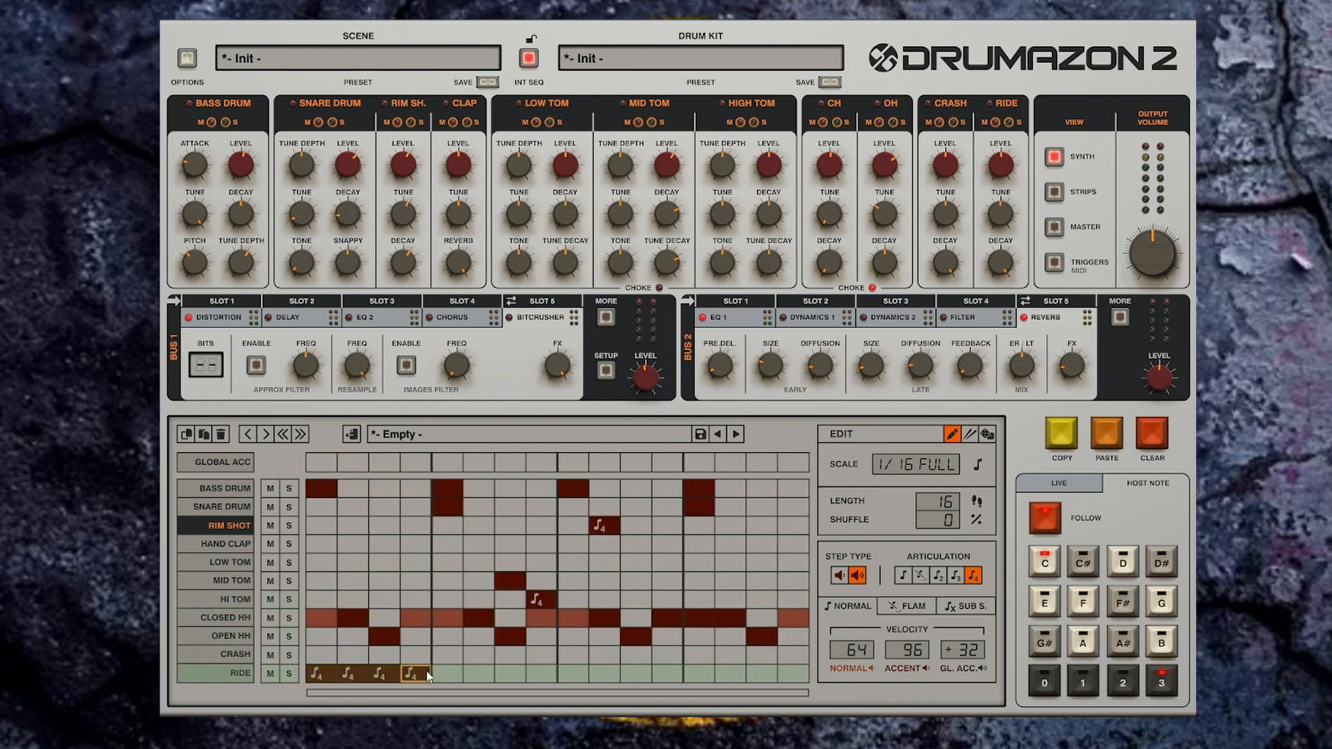
pyautogui.click(903, 575)
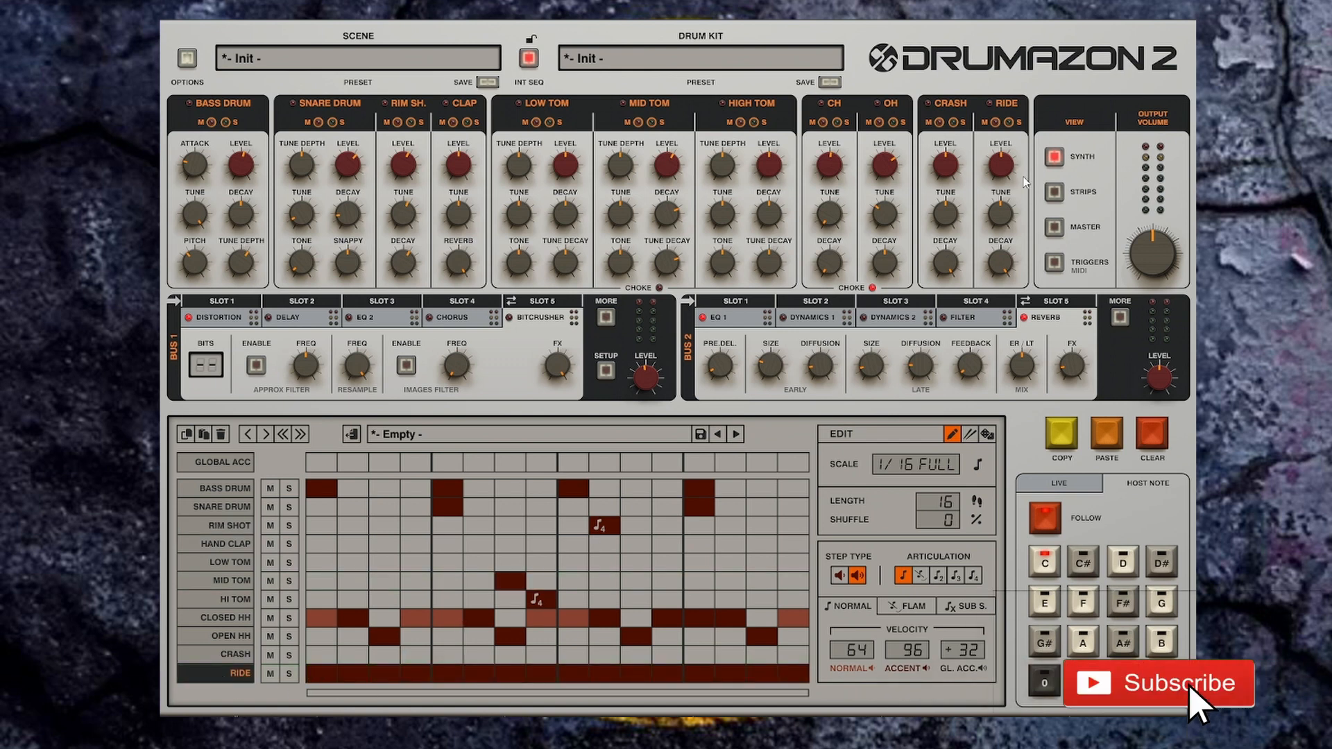
pyautogui.moveTo(1003, 173); pyautogui.dragTo(1005, 190)
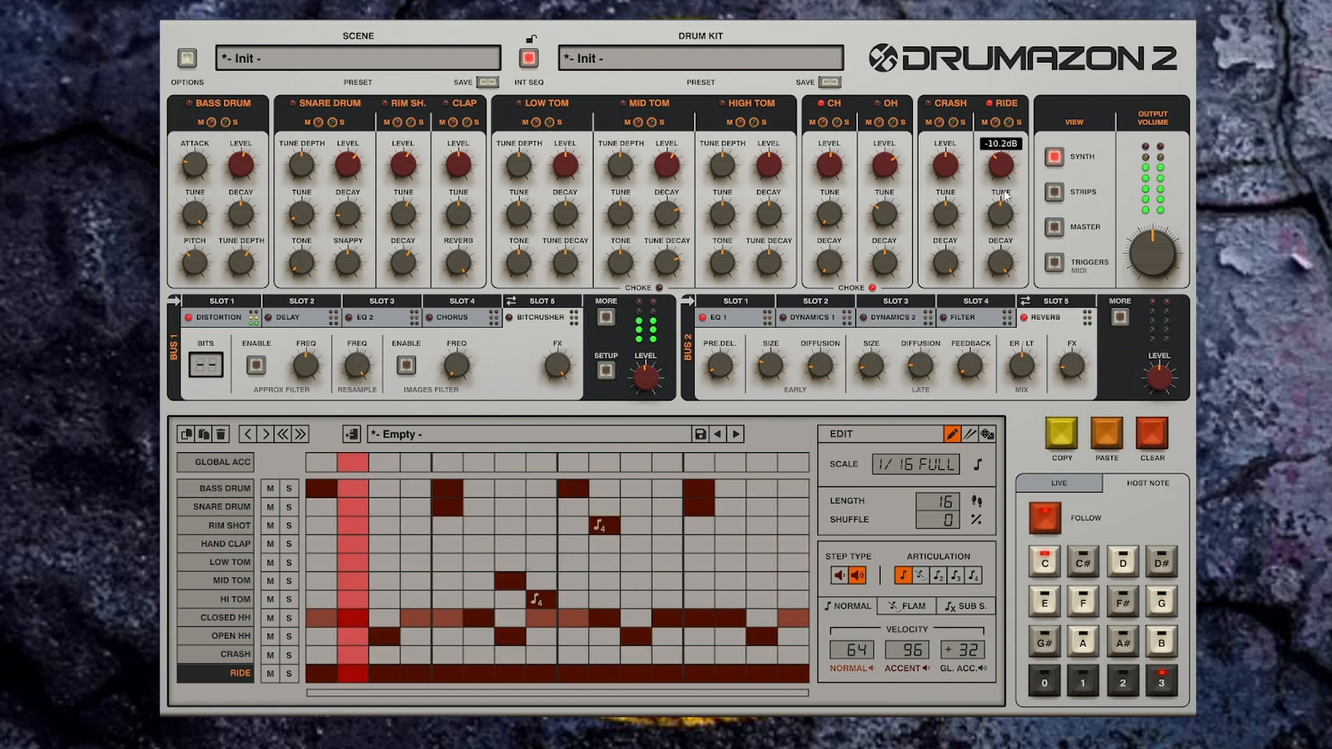
# Step: Remove the Hi Tom roll at step 8
pyautogui.click(540, 603)
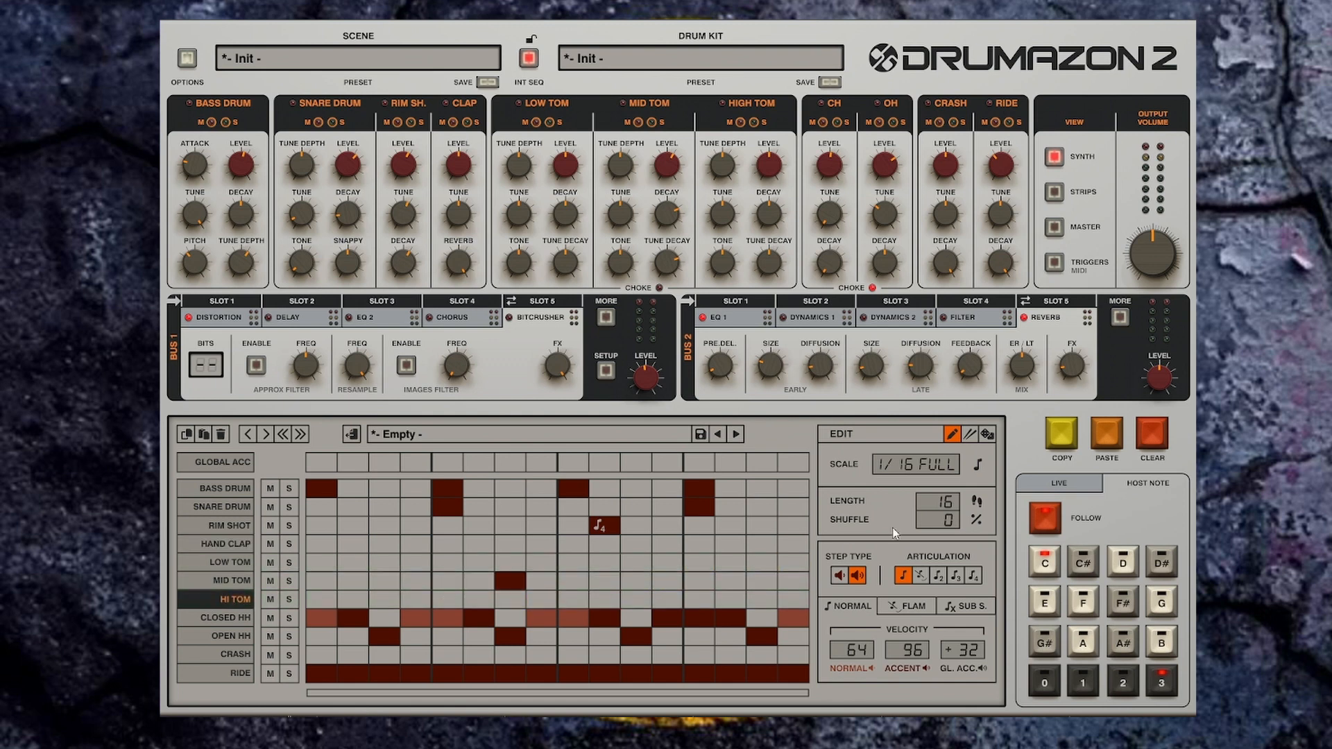
# Step: Switch the pattern editor to Randomize mode and generate a random Hi Tom pattern
pyautogui.click(989, 435)
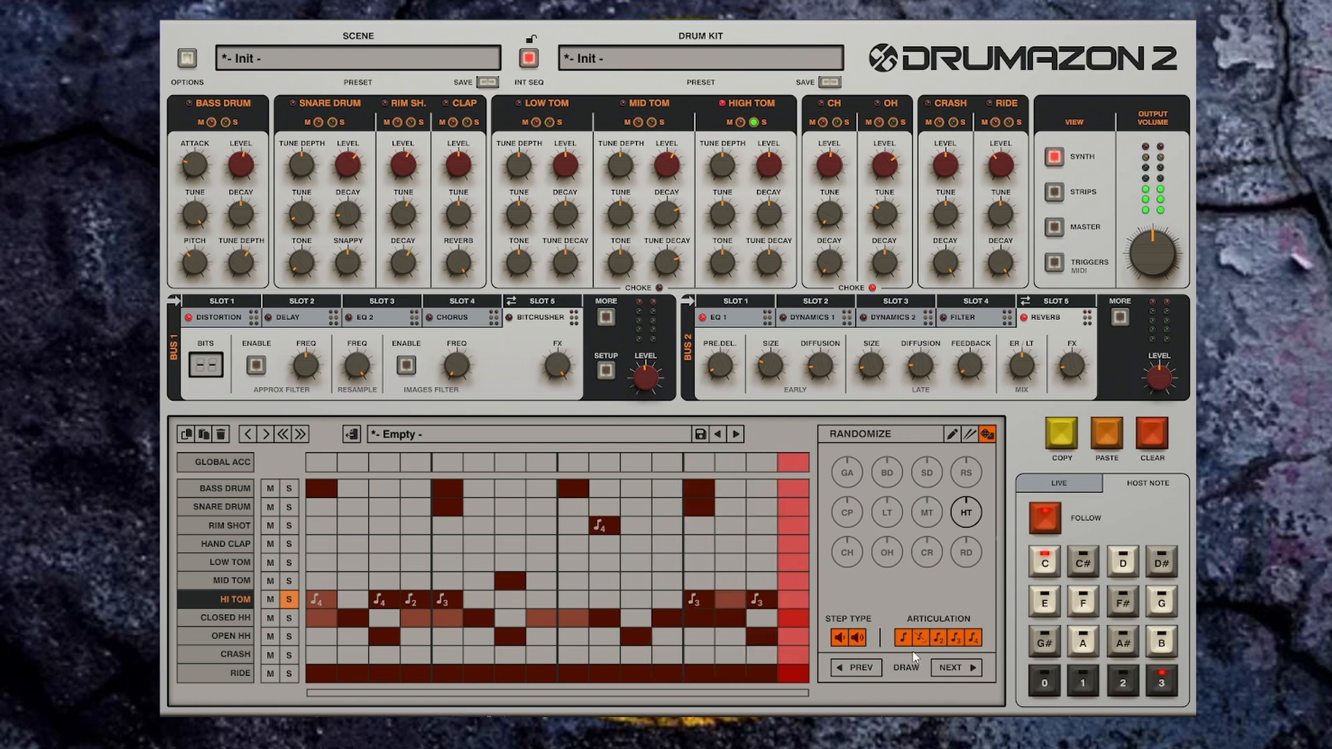
pyautogui.click(965, 669)
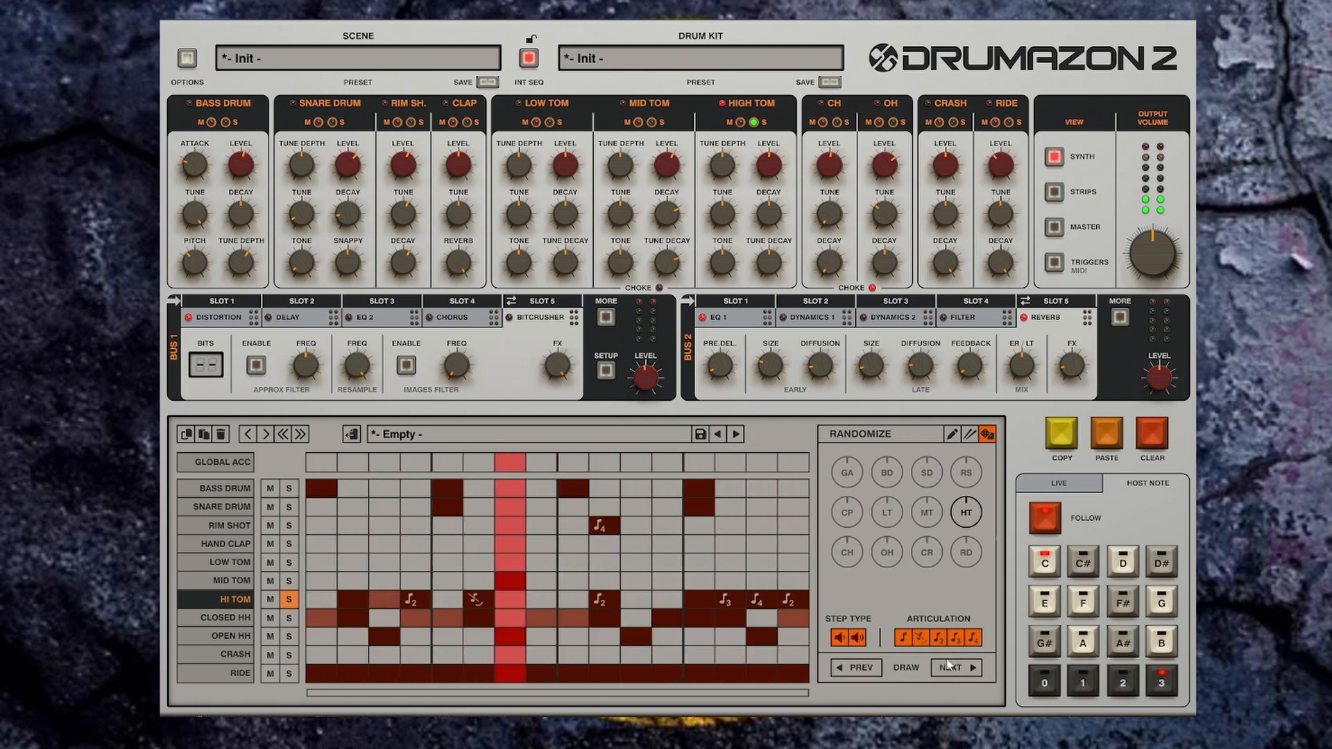
# Step: Change which articulations the randomizer may use and generate a new random Hi Tom pattern
pyautogui.click(922, 640)
pyautogui.click(938, 640)
pyautogui.click(957, 639)
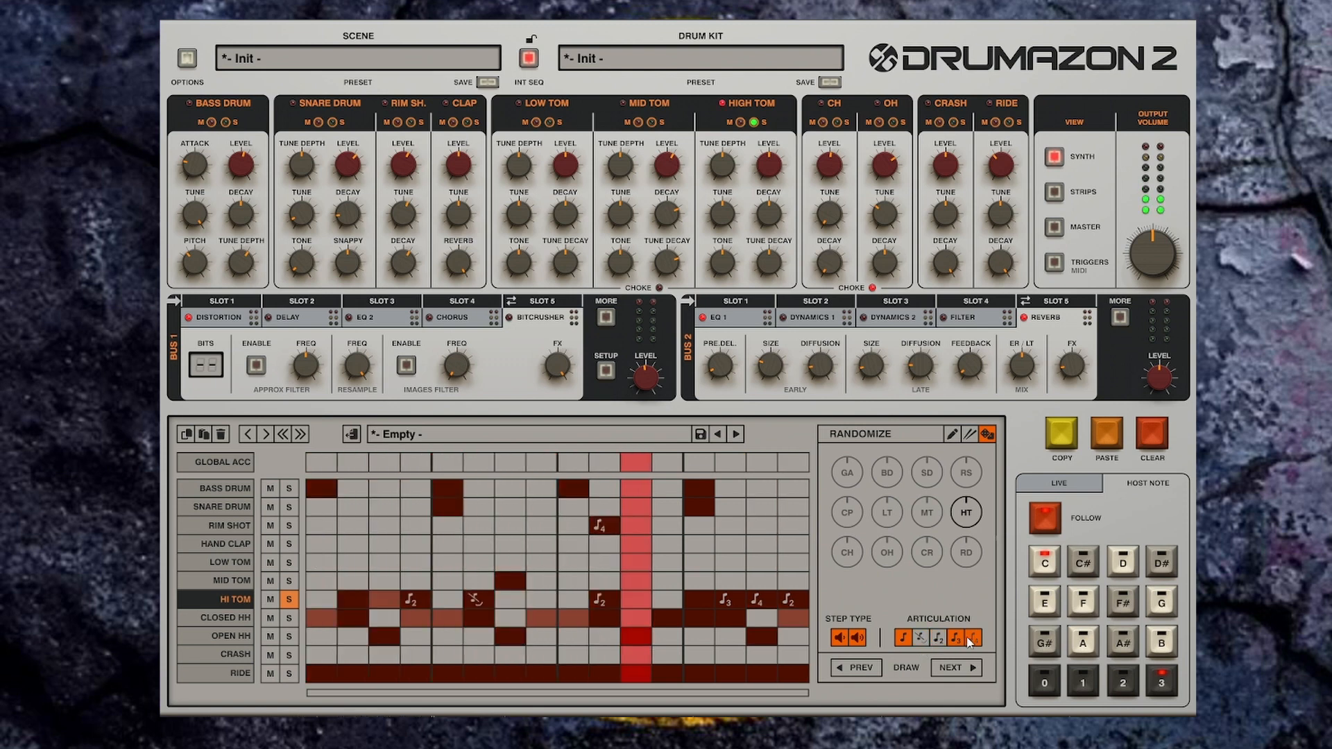
pyautogui.click(969, 639)
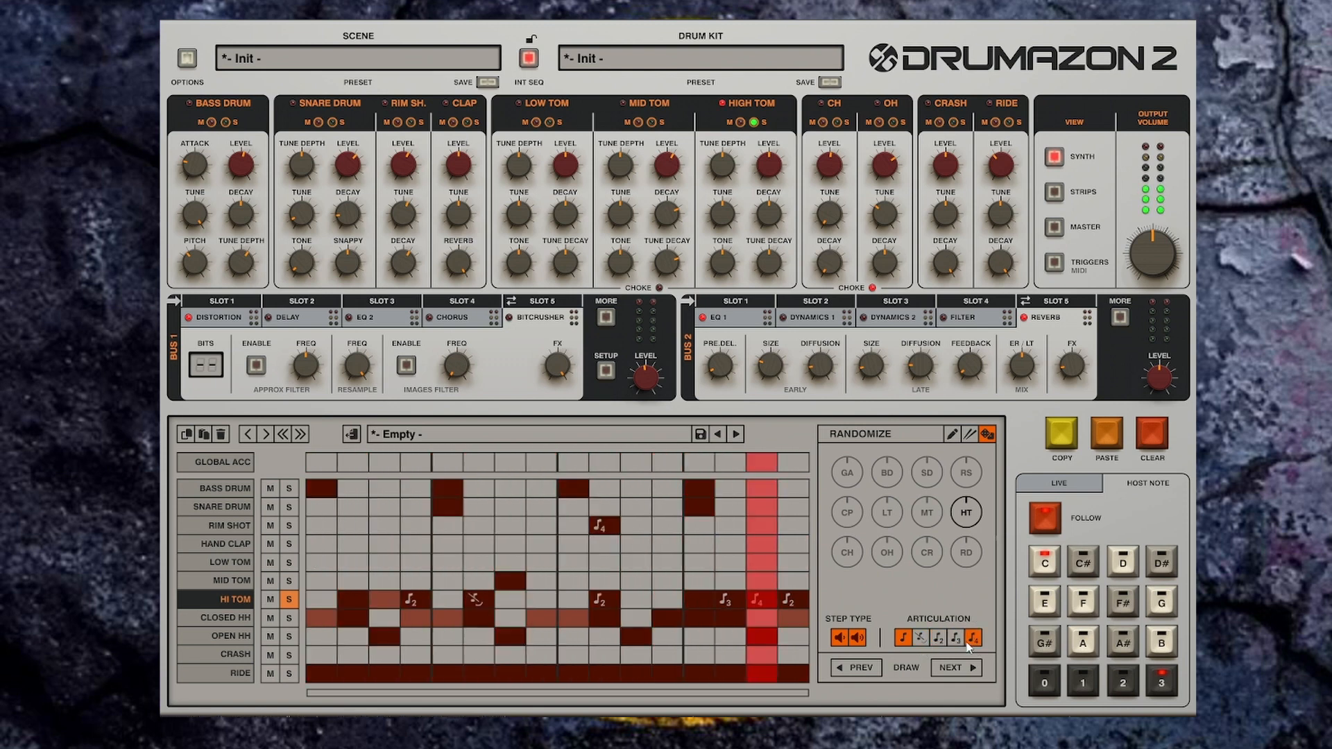
pyautogui.click(966, 669)
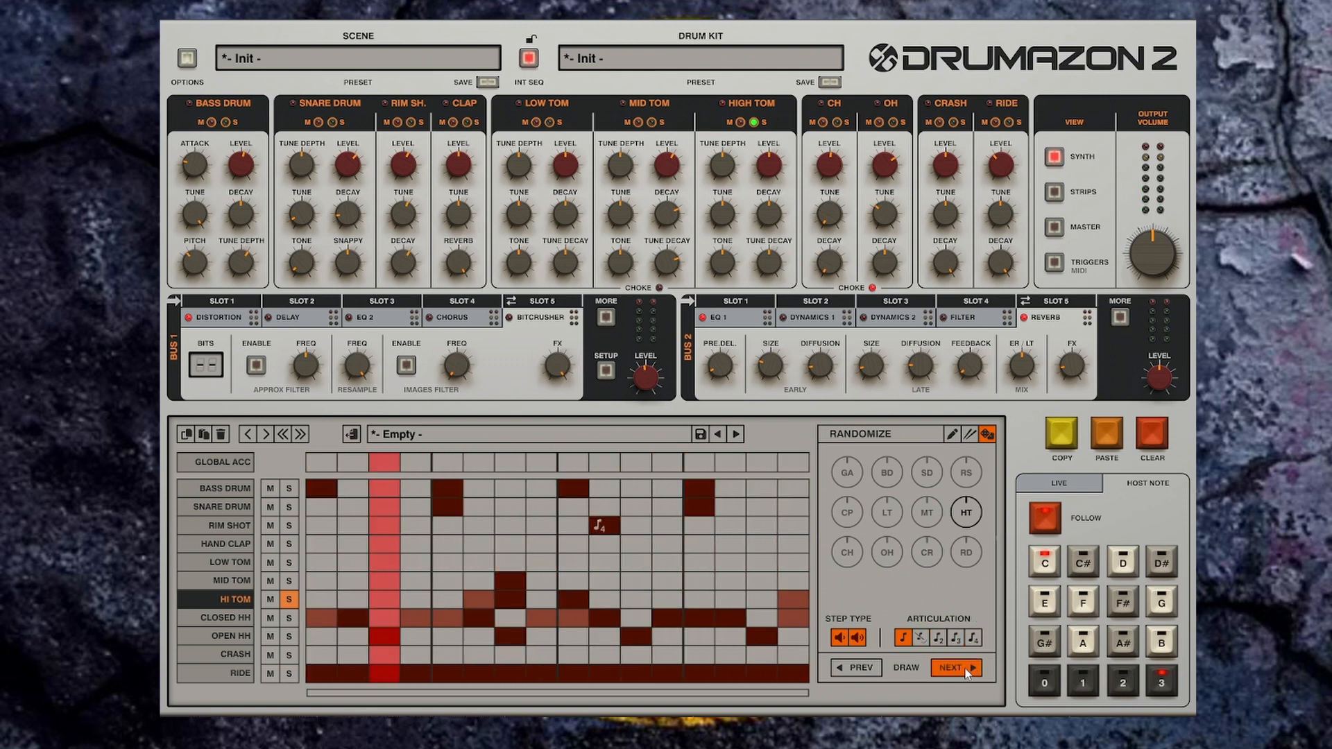
# Step: Generate several more random Hi Tom patterns in a row
pyautogui.click(961, 671)
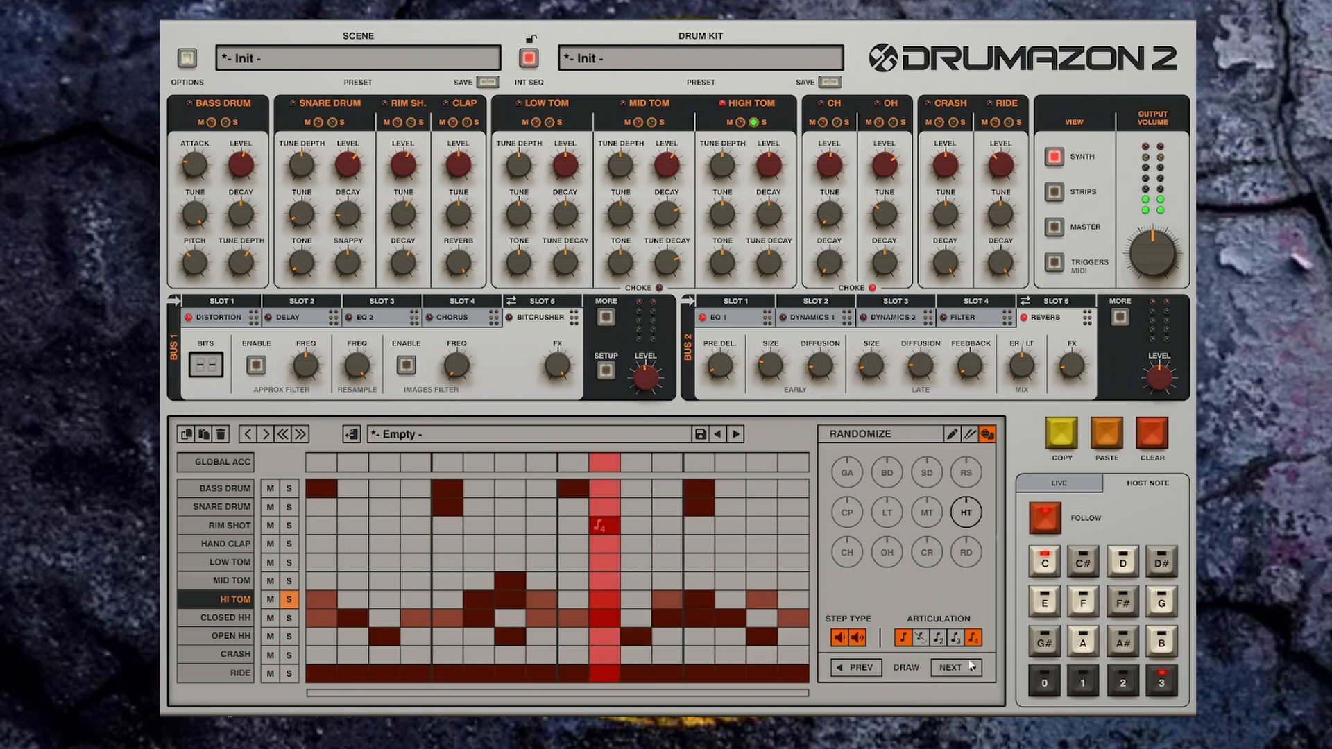
pyautogui.click(958, 666)
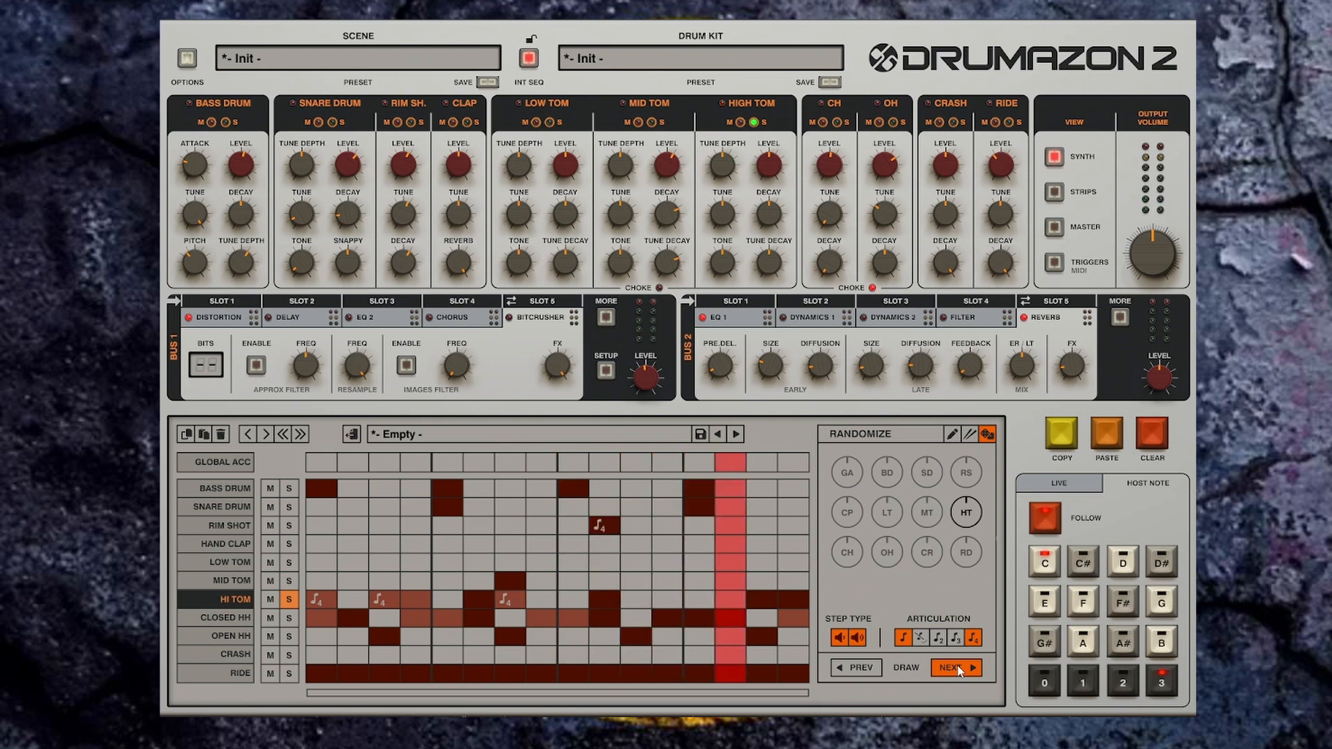
pyautogui.click(957, 665)
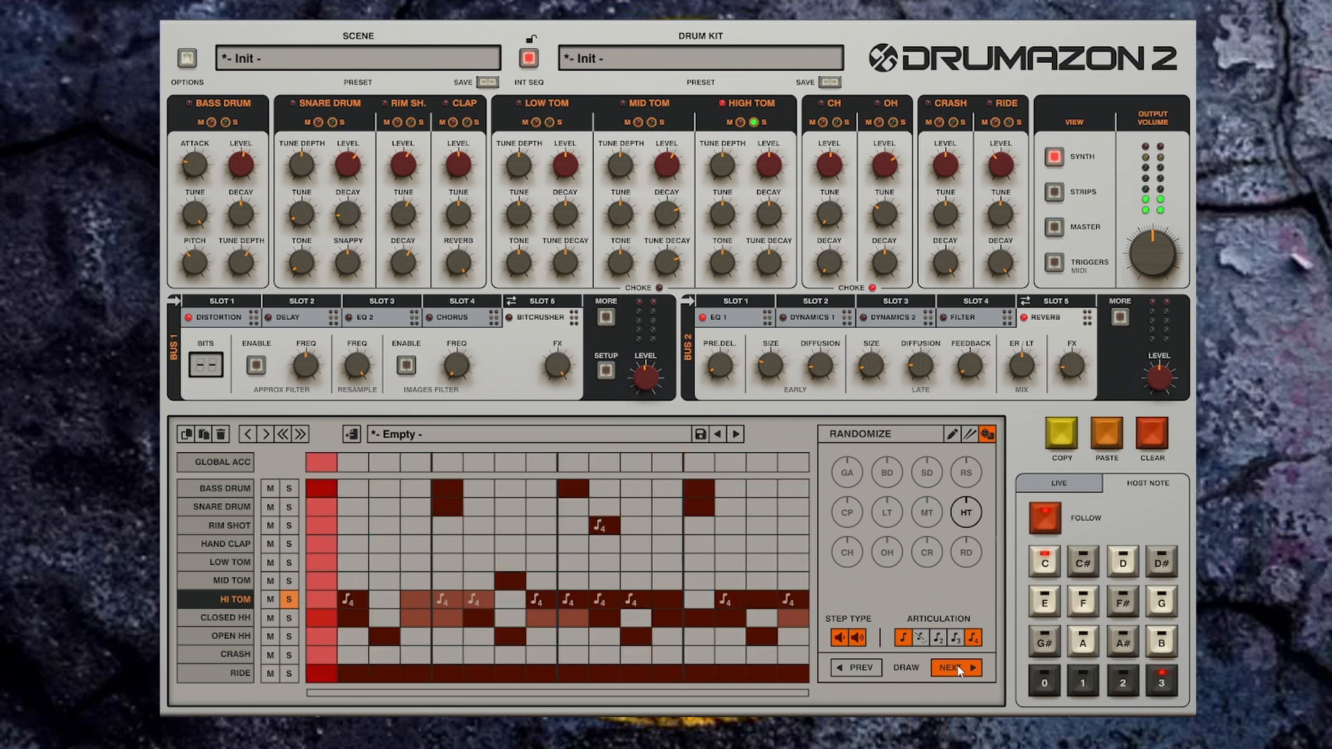
pyautogui.click(957, 665)
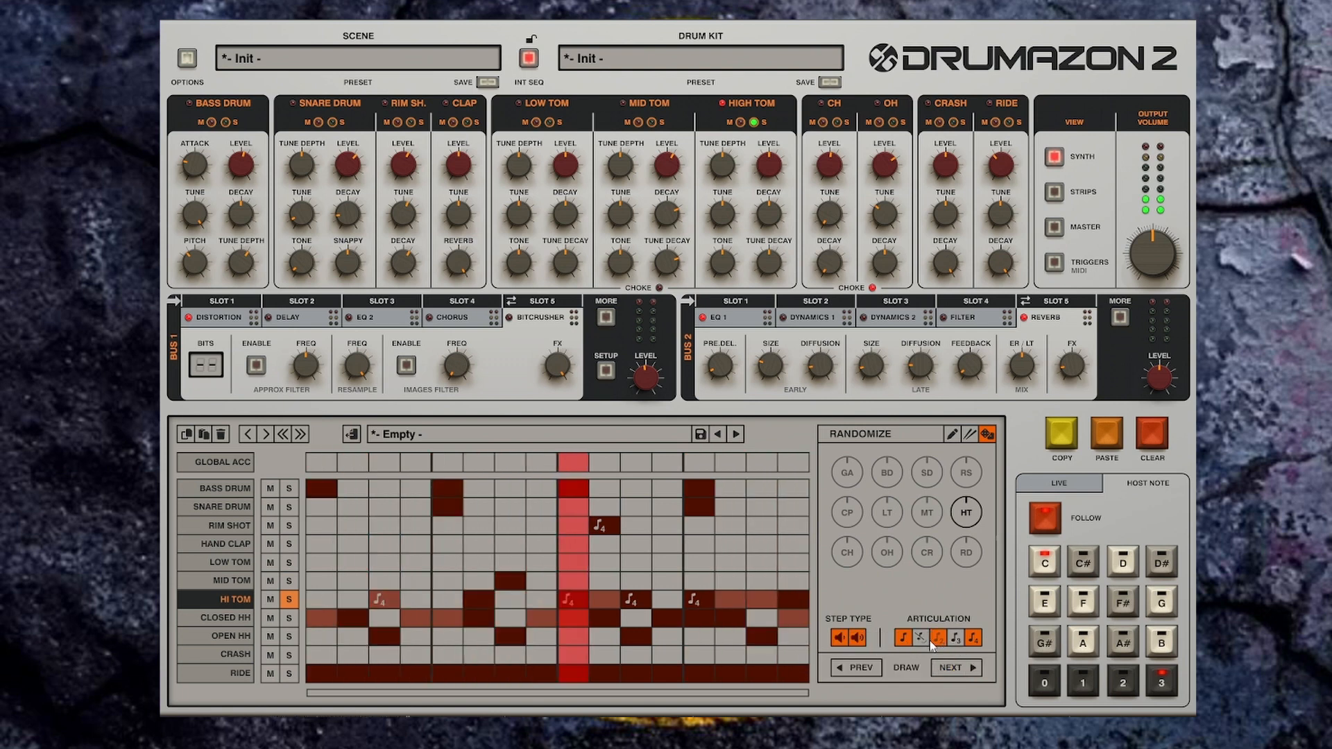
# Step: Adjust the randomizer's articulation options again, generate another Hi Tom pattern and stop playback
pyautogui.click(937, 638)
pyautogui.click(974, 638)
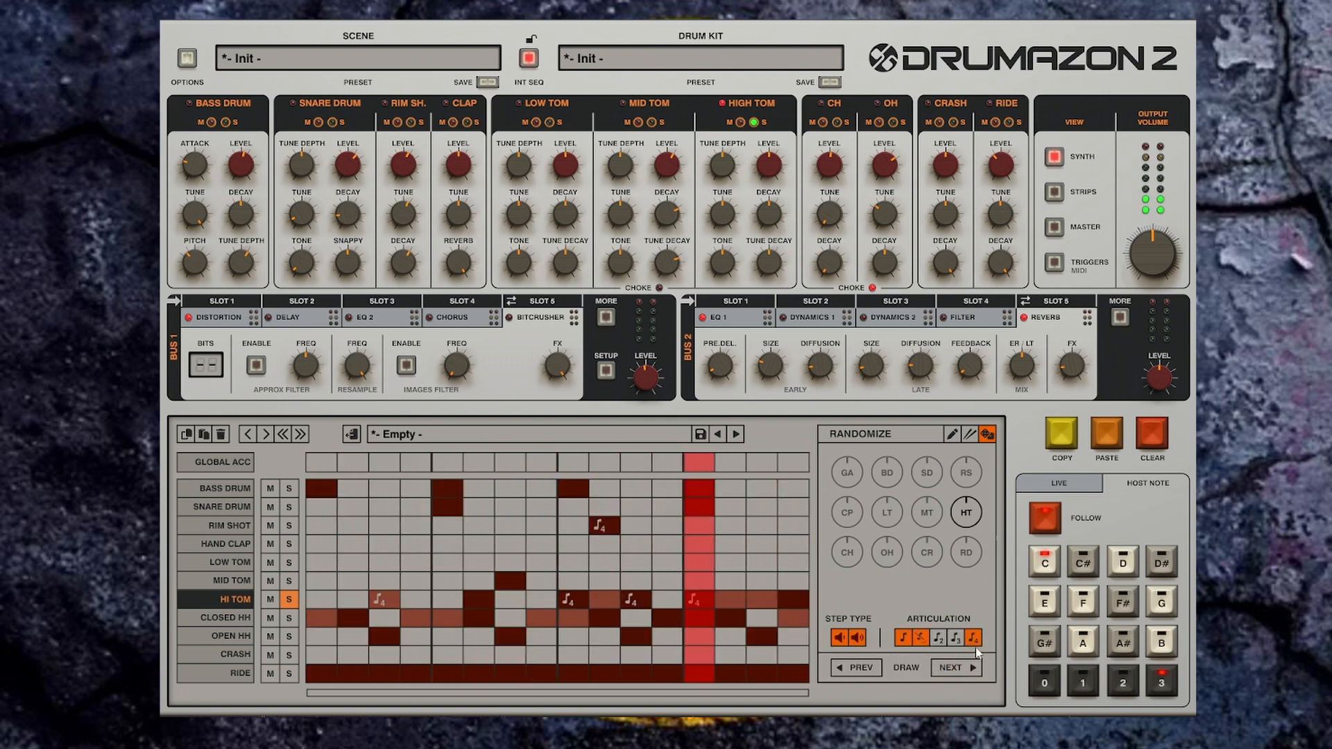
pyautogui.click(957, 668)
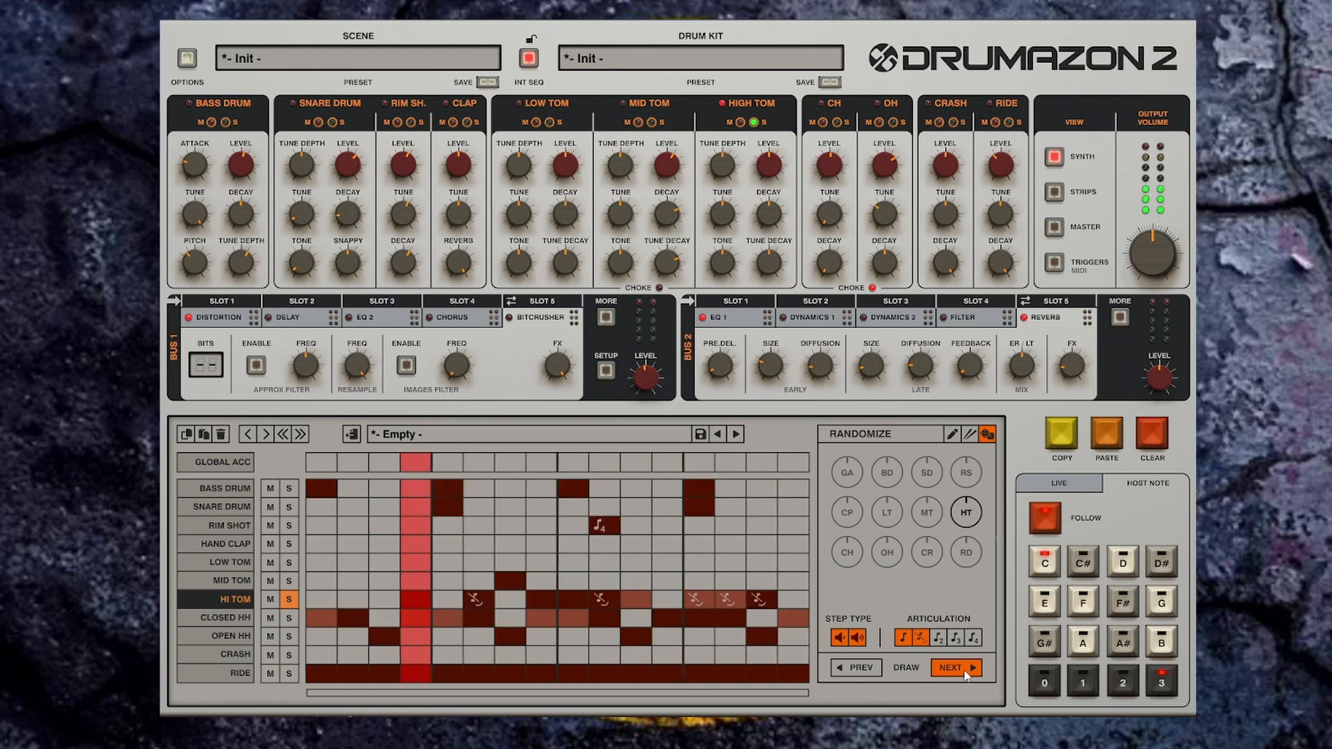
pyautogui.press('space')
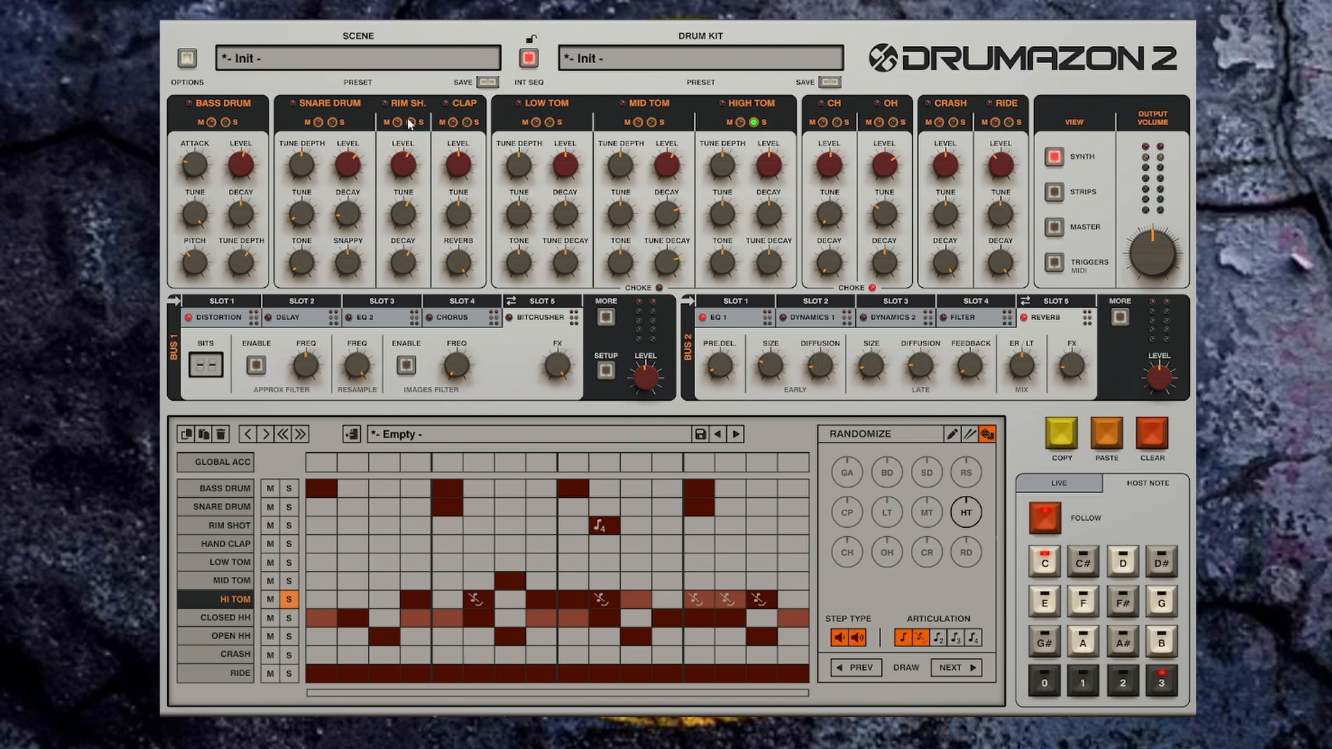
# Step: Switch to the Strips view and audition High Tom presets by stepping through the list up to Nasal Tract
pyautogui.click(1057, 196)
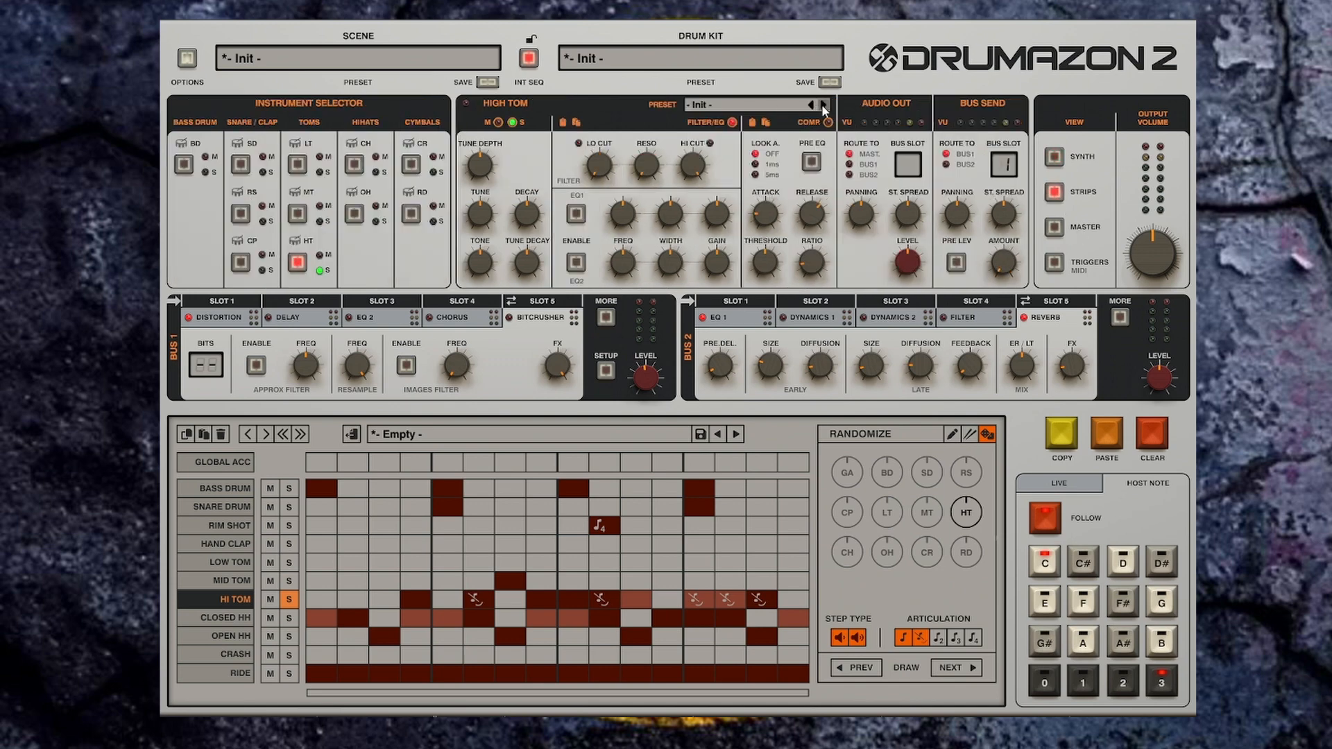
pyautogui.click(823, 104)
pyautogui.click(823, 104)
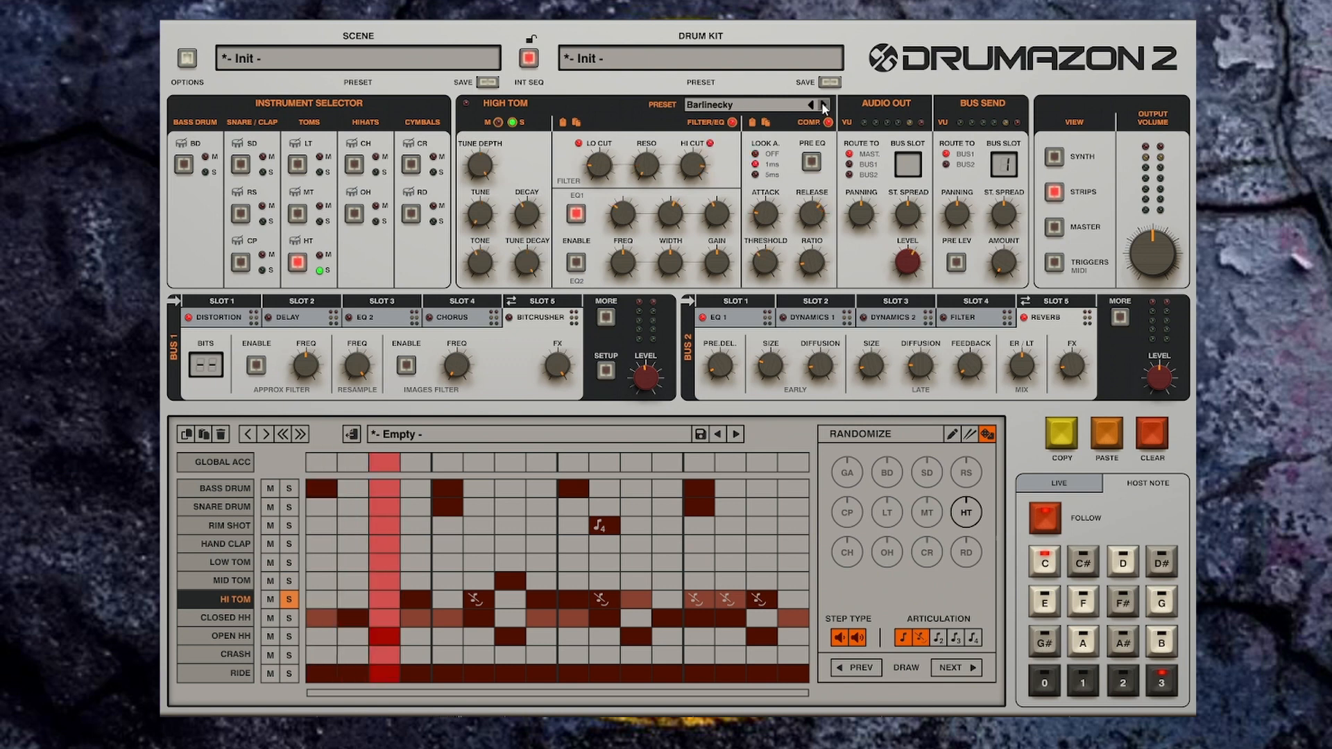
pyautogui.click(823, 105)
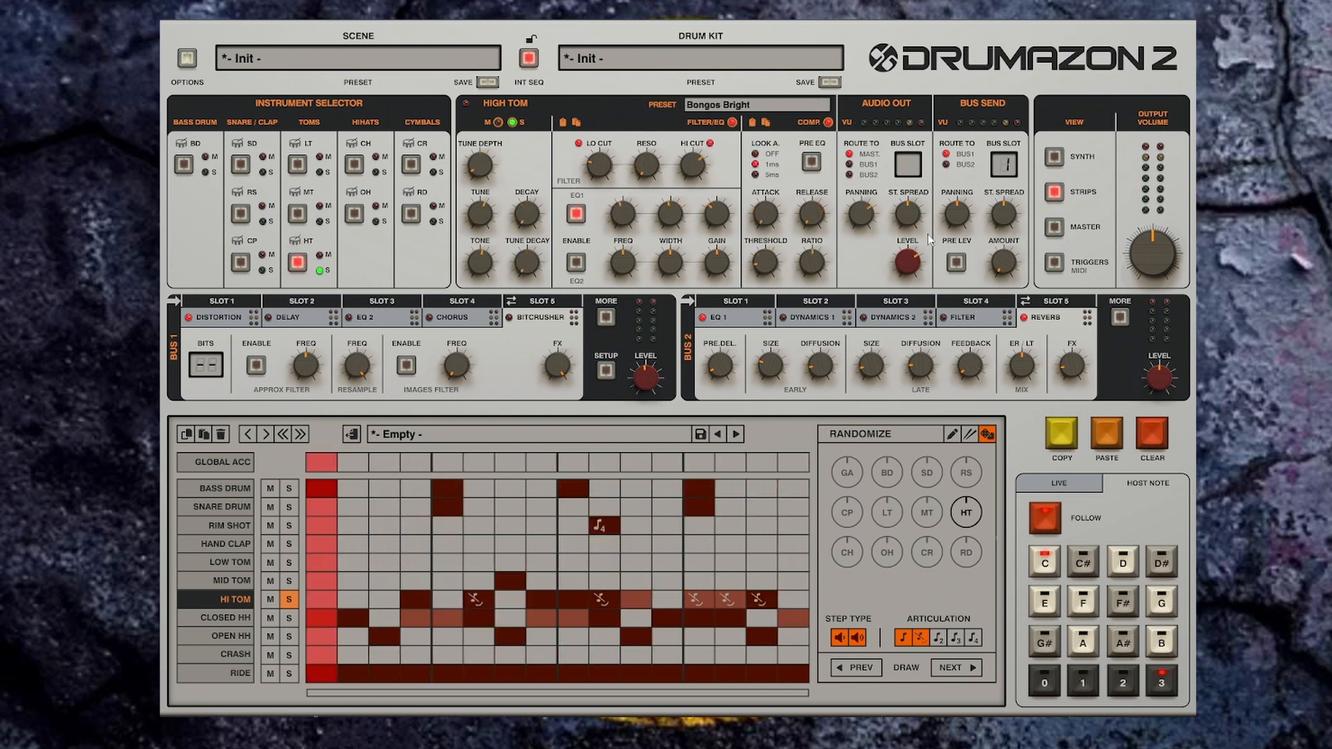
pyautogui.click(824, 105)
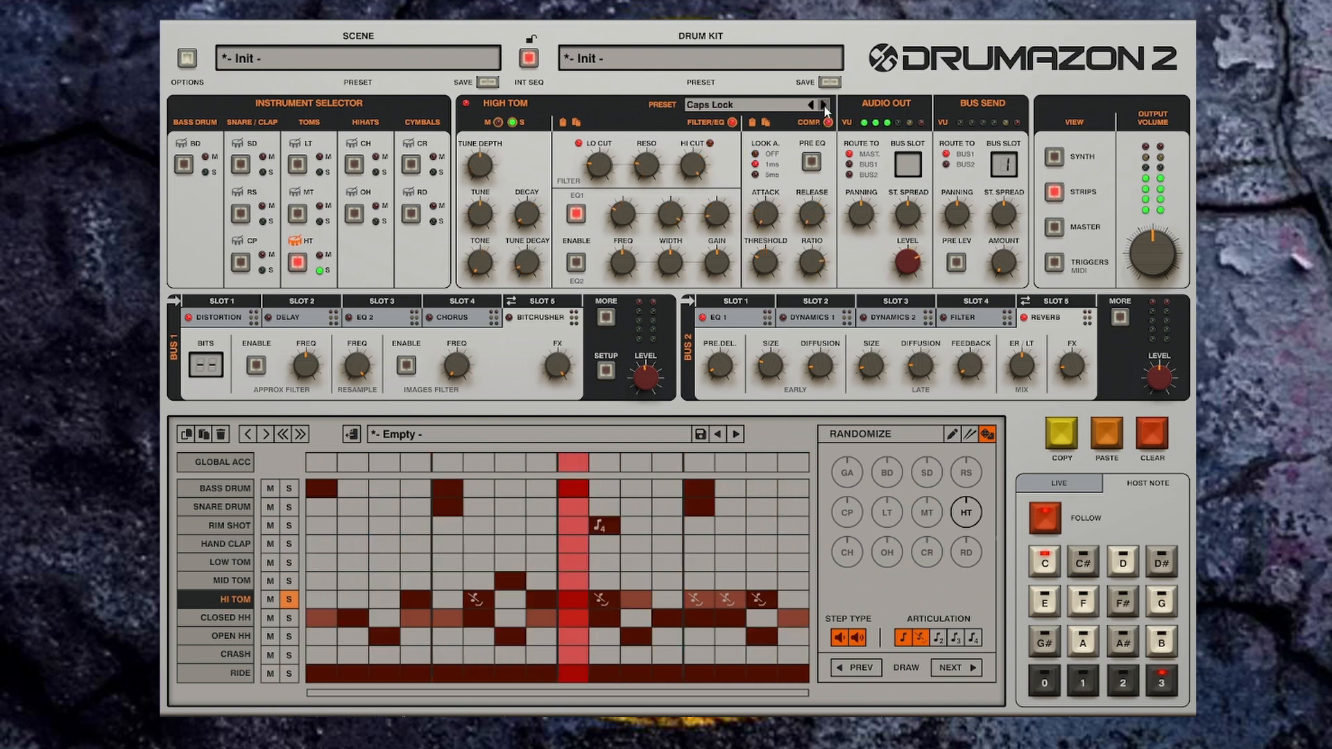
pyautogui.click(823, 105)
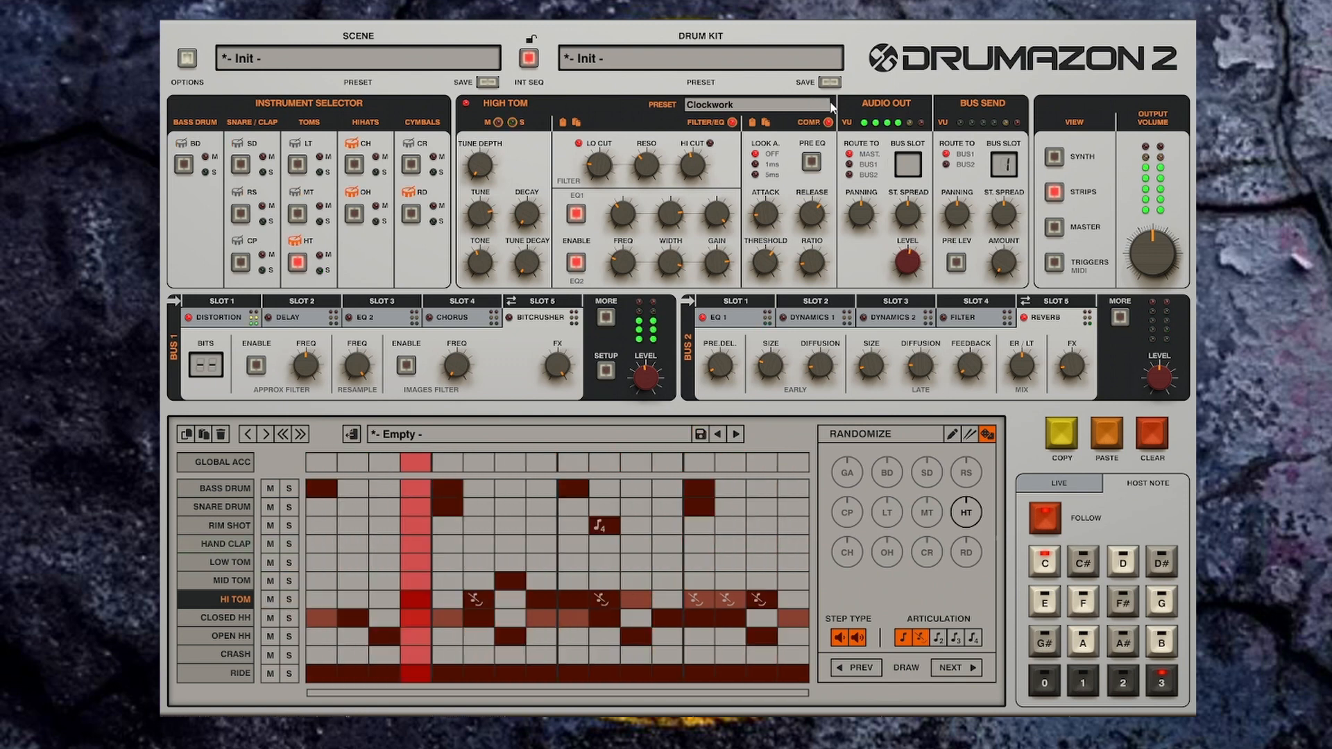
pyautogui.click(825, 105)
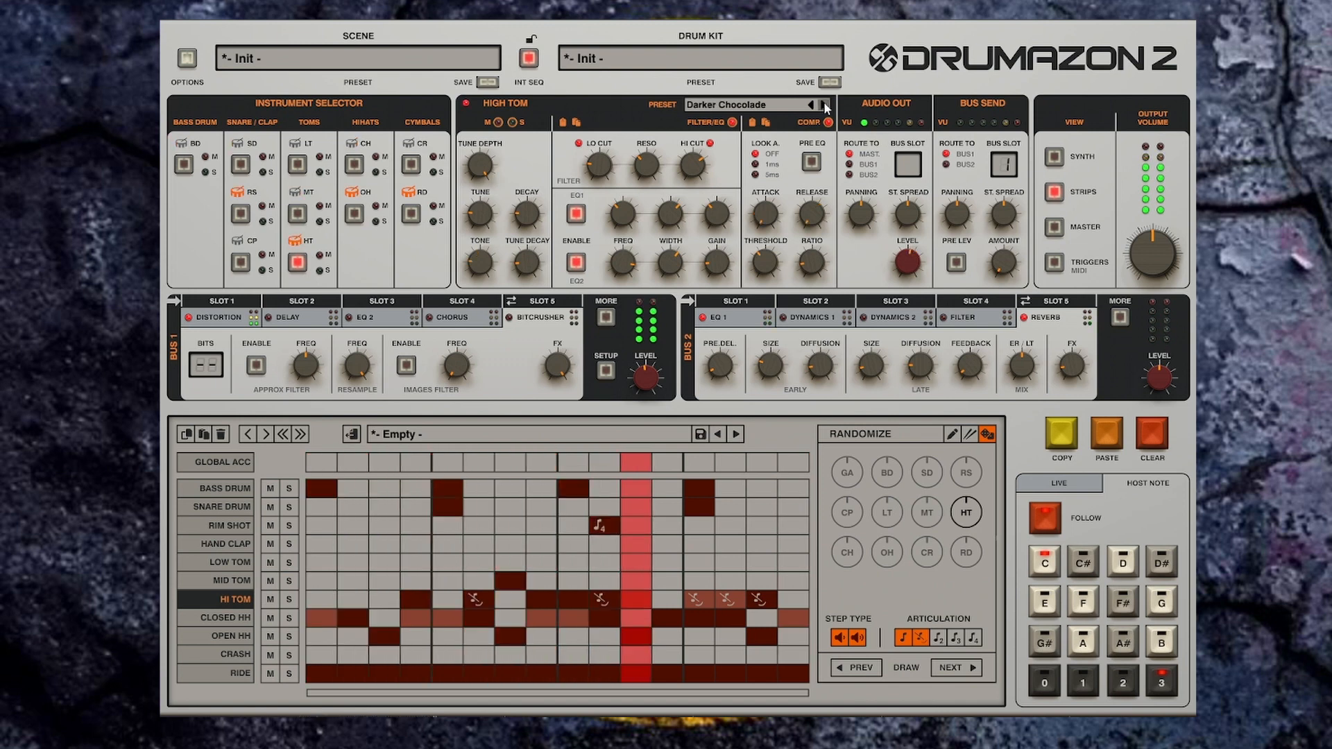
pyautogui.click(825, 106)
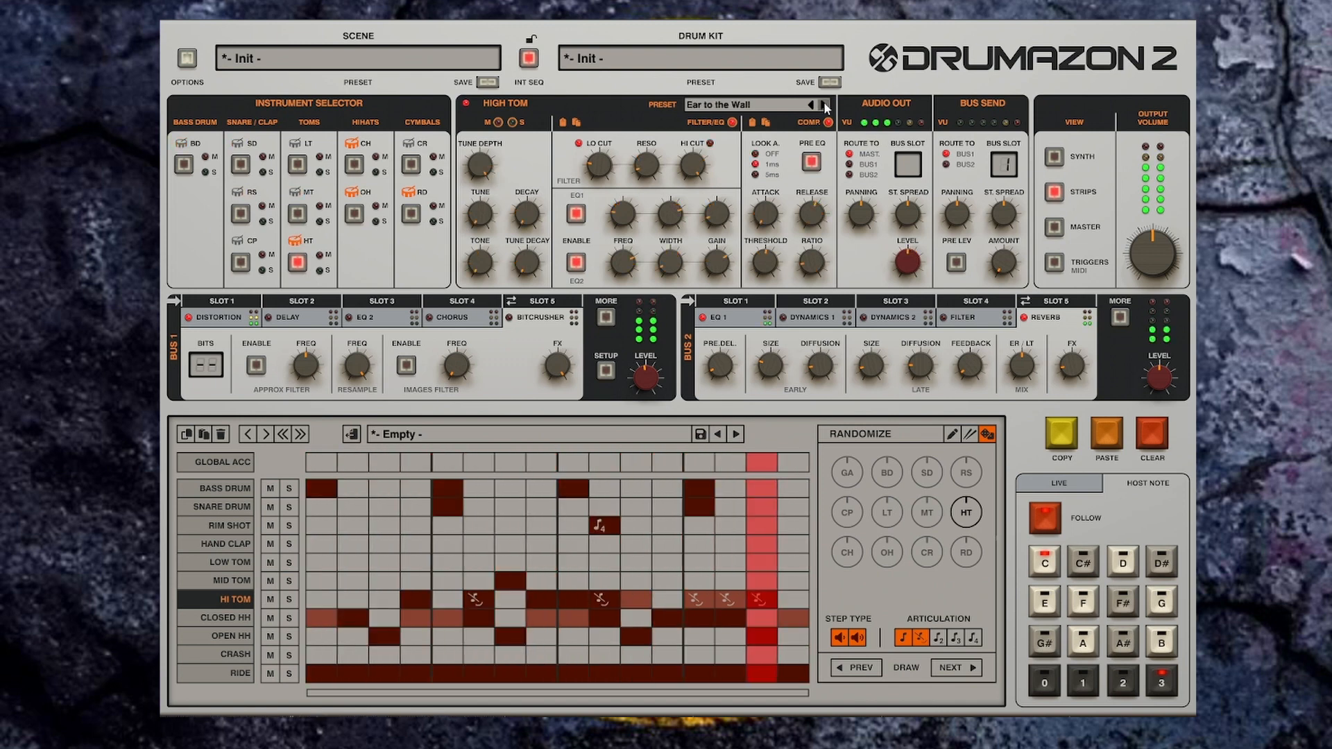
pyautogui.click(825, 105)
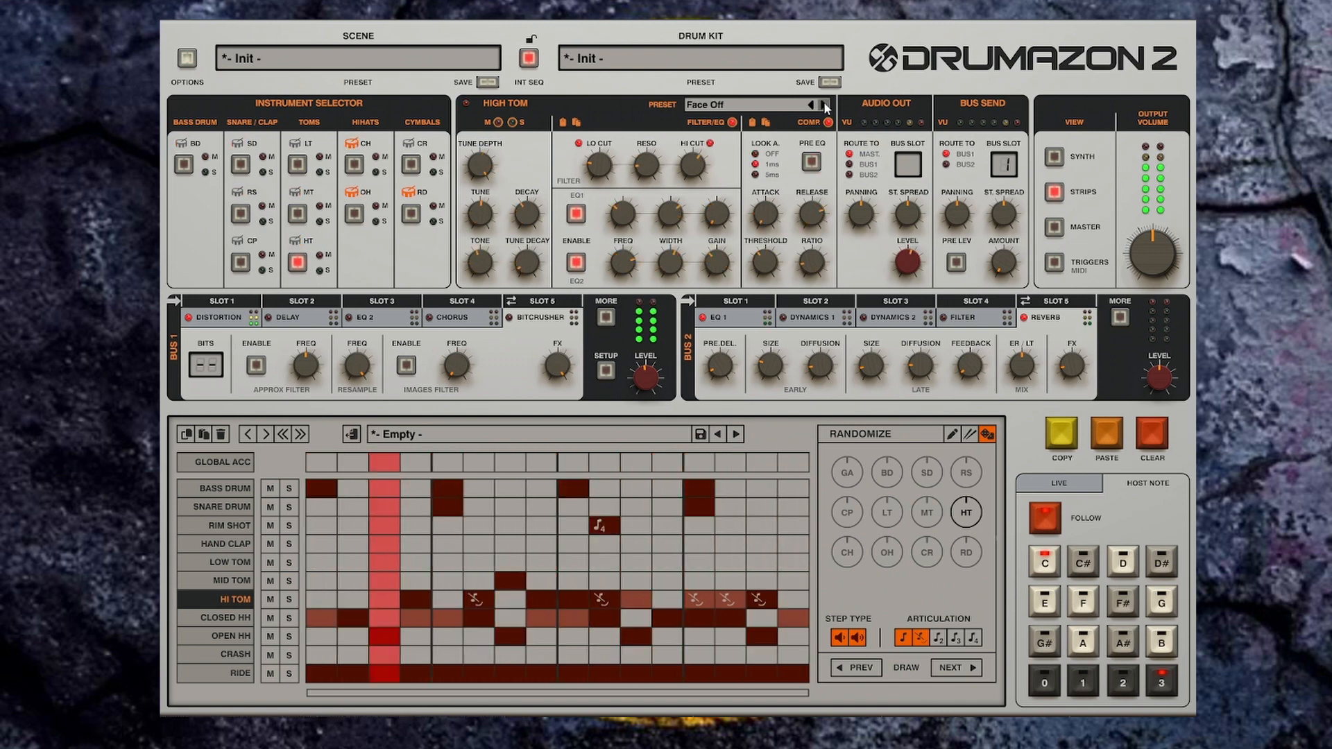
pyautogui.click(825, 105)
pyautogui.click(825, 105)
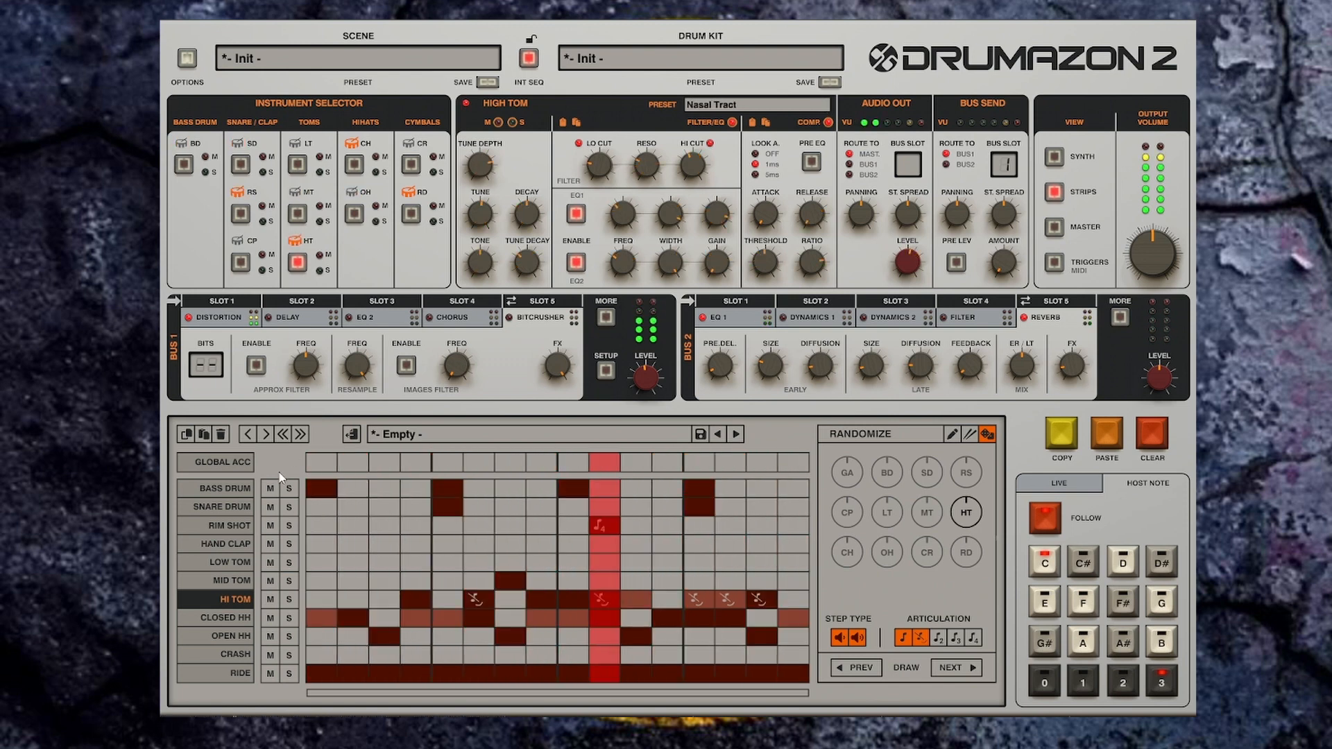
# Step: Mute the Snare Drum row and keep stepping through High Tom presets up to Wide Bell
pyautogui.click(271, 489)
pyautogui.click(825, 104)
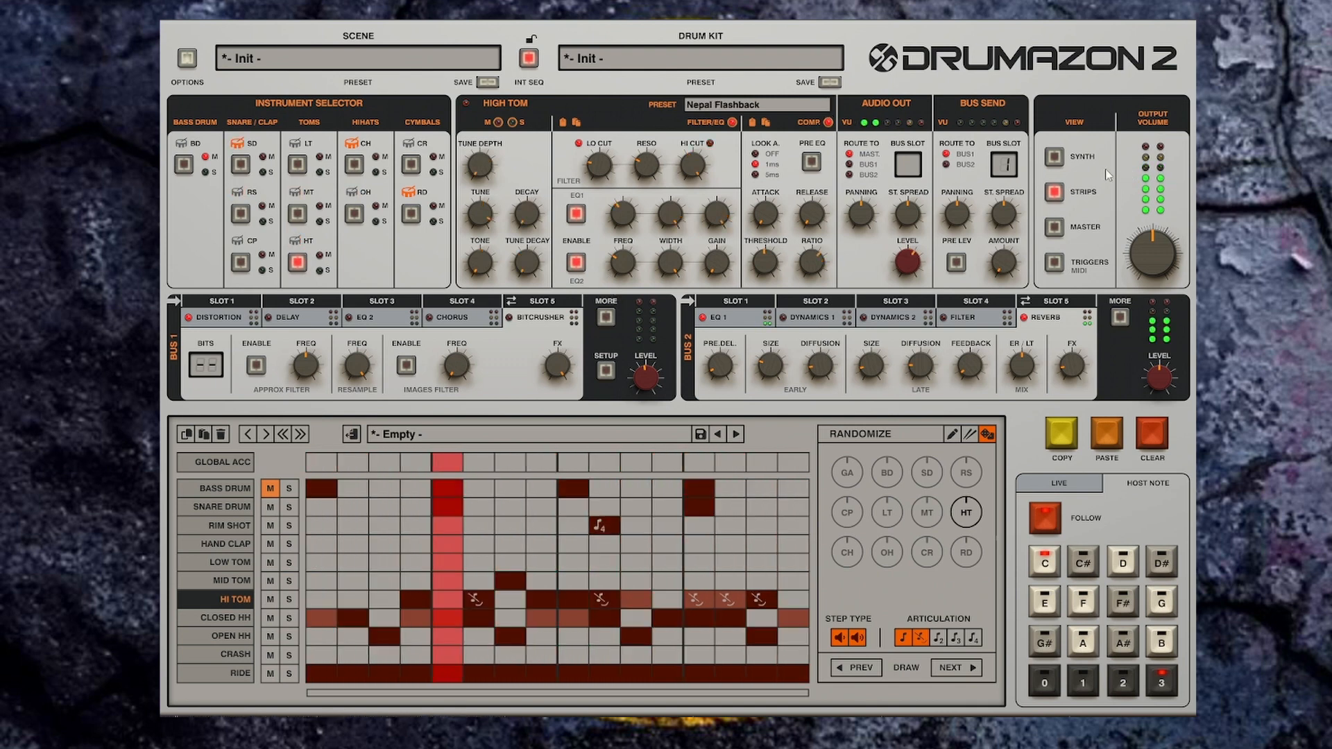
pyautogui.click(271, 506)
pyautogui.click(270, 489)
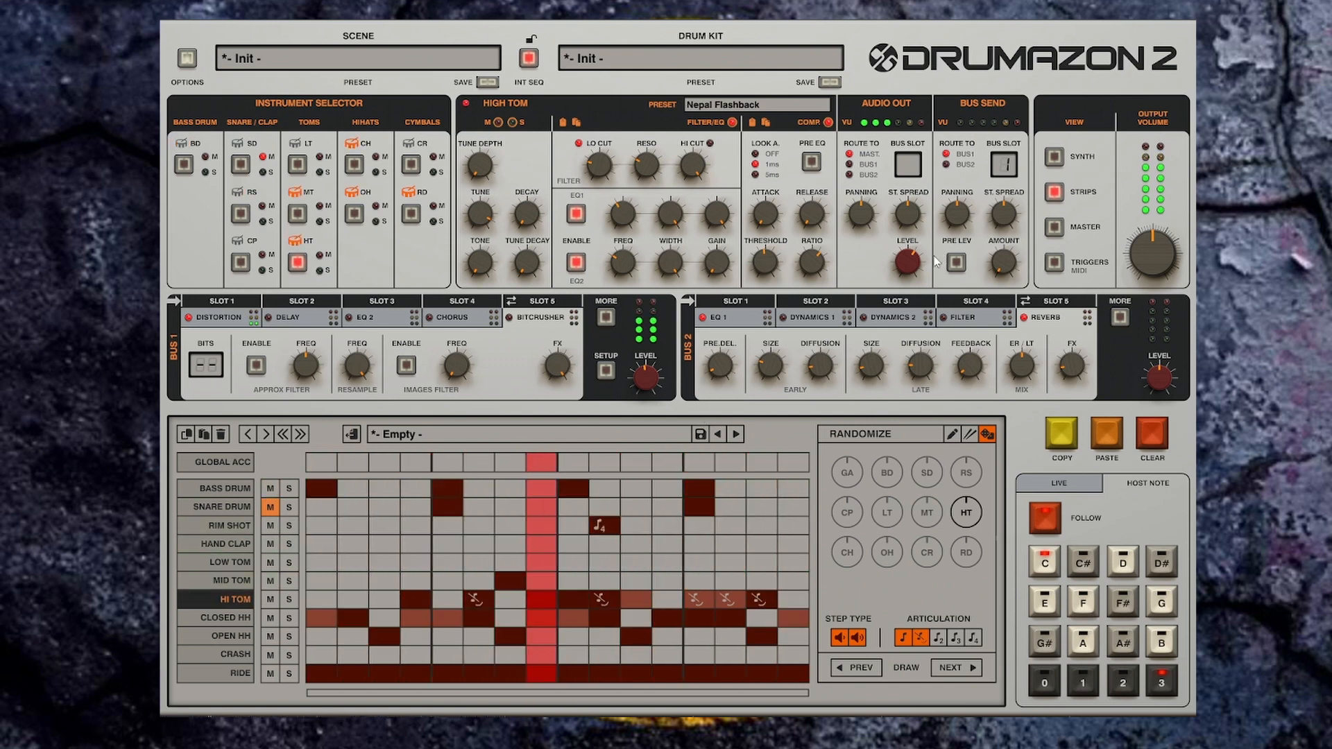
pyautogui.click(823, 104)
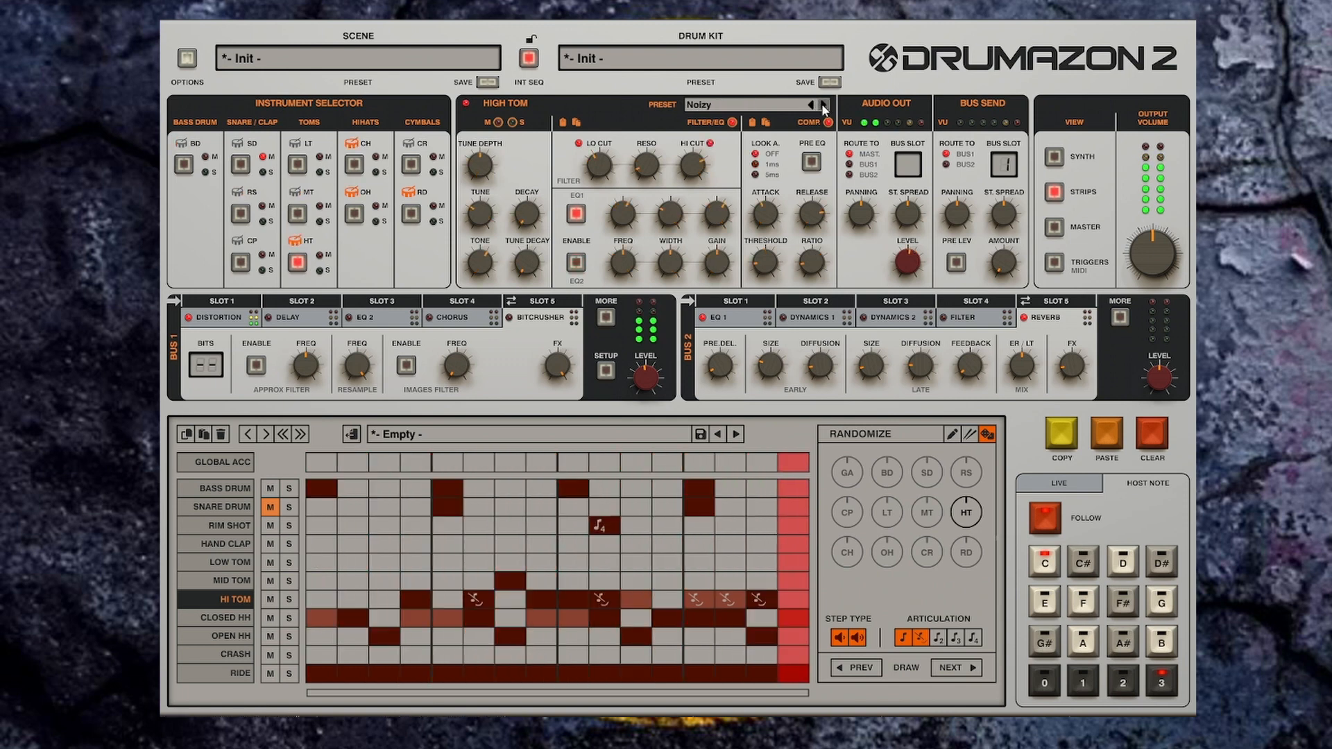
pyautogui.click(823, 104)
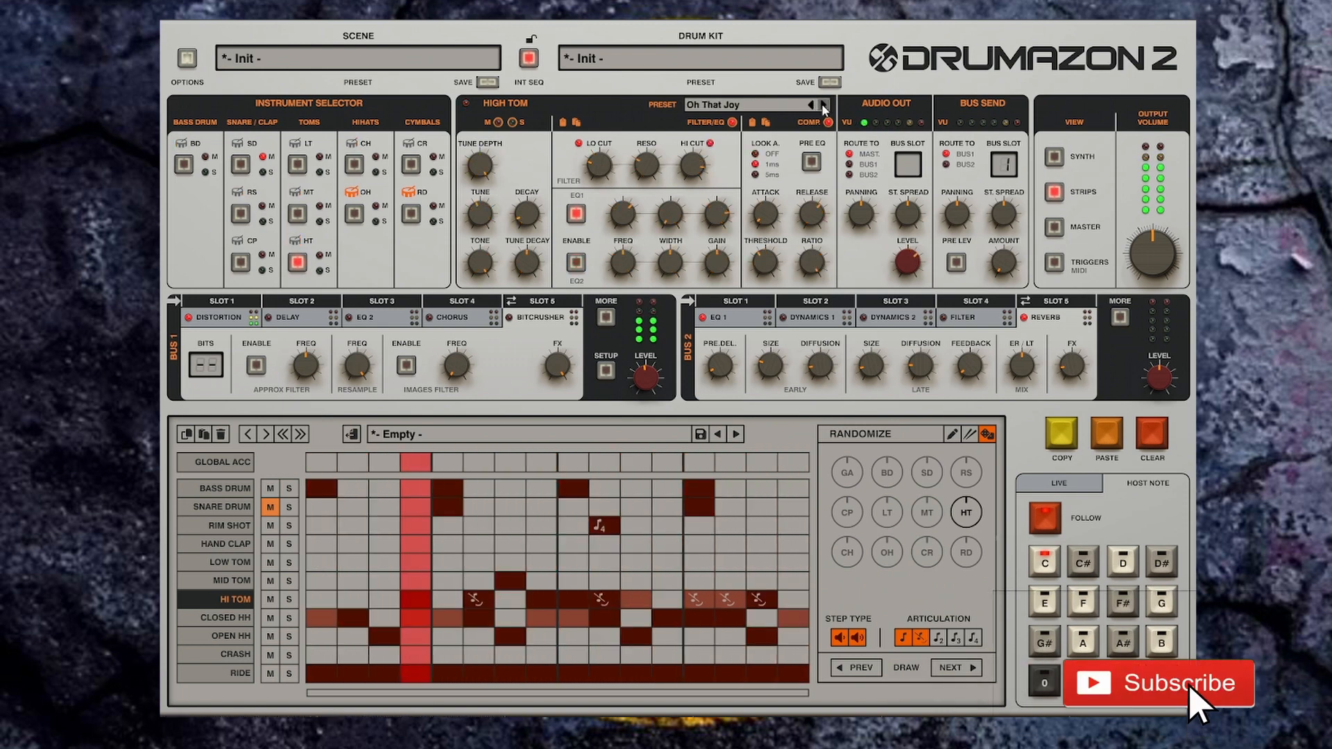
pyautogui.click(823, 104)
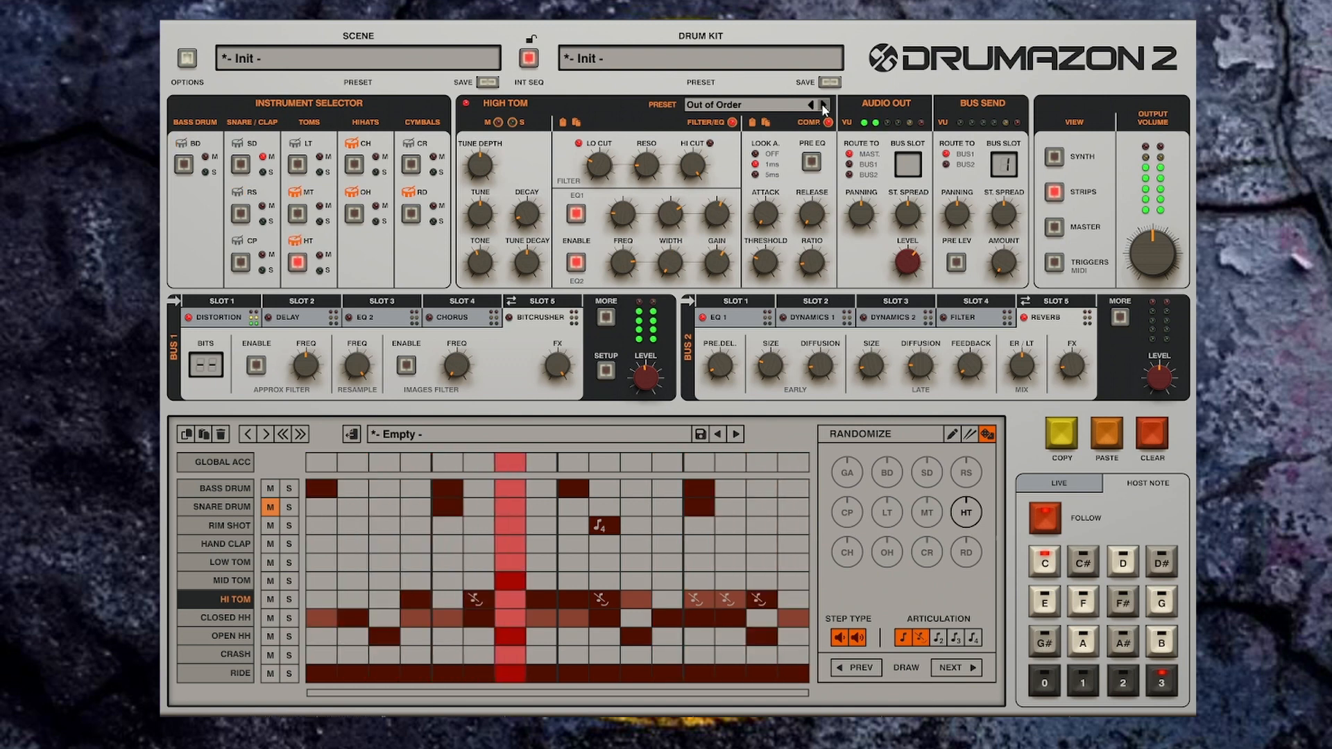
pyautogui.click(823, 104)
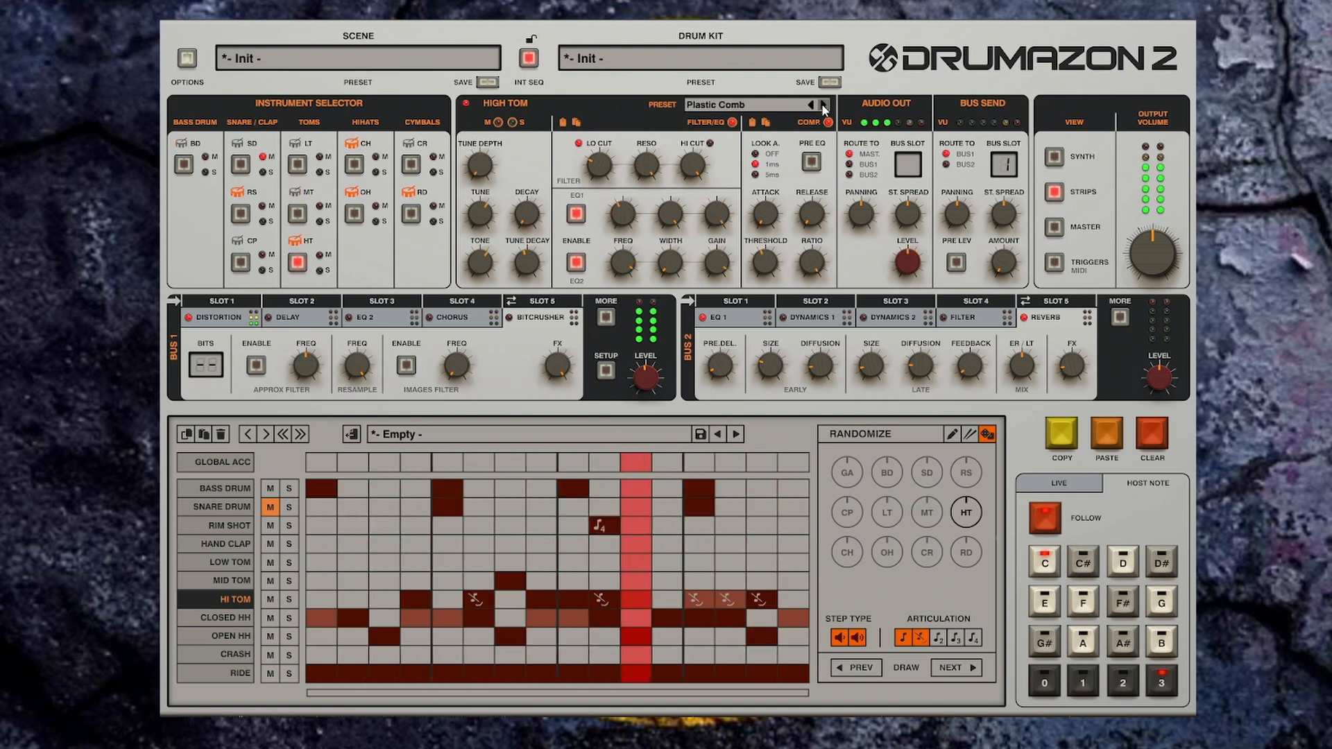
pyautogui.click(823, 104)
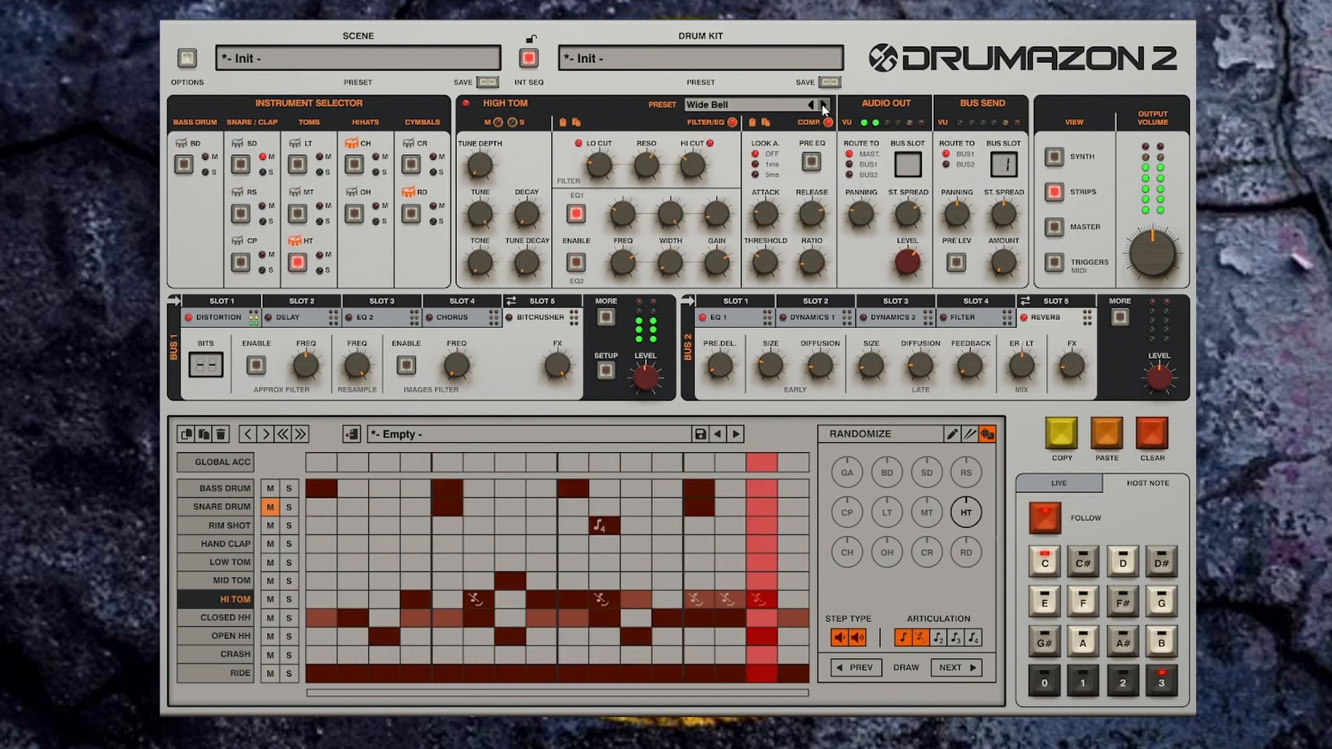
# Step: Load the Bongos Bright preset for the High Tom from the preset browser and unmute the Snare Drum
pyautogui.click(769, 106)
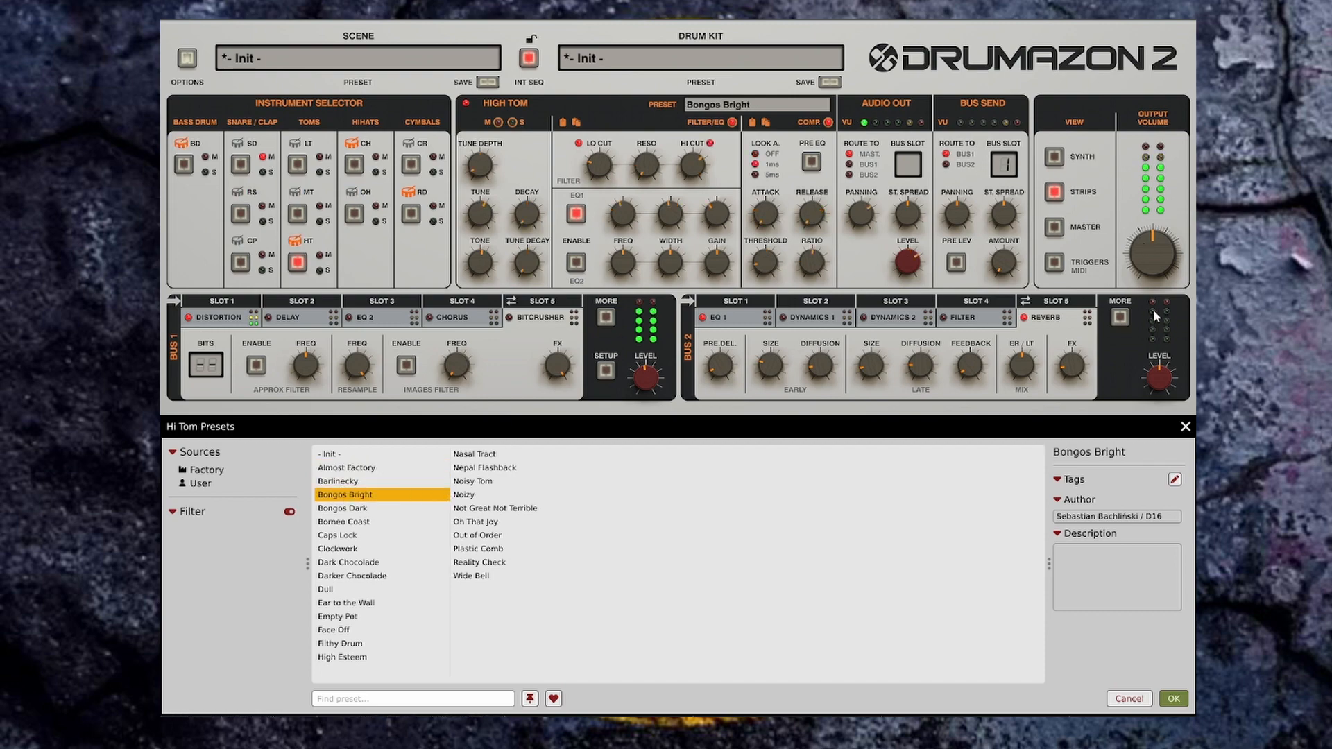
pyautogui.click(1184, 429)
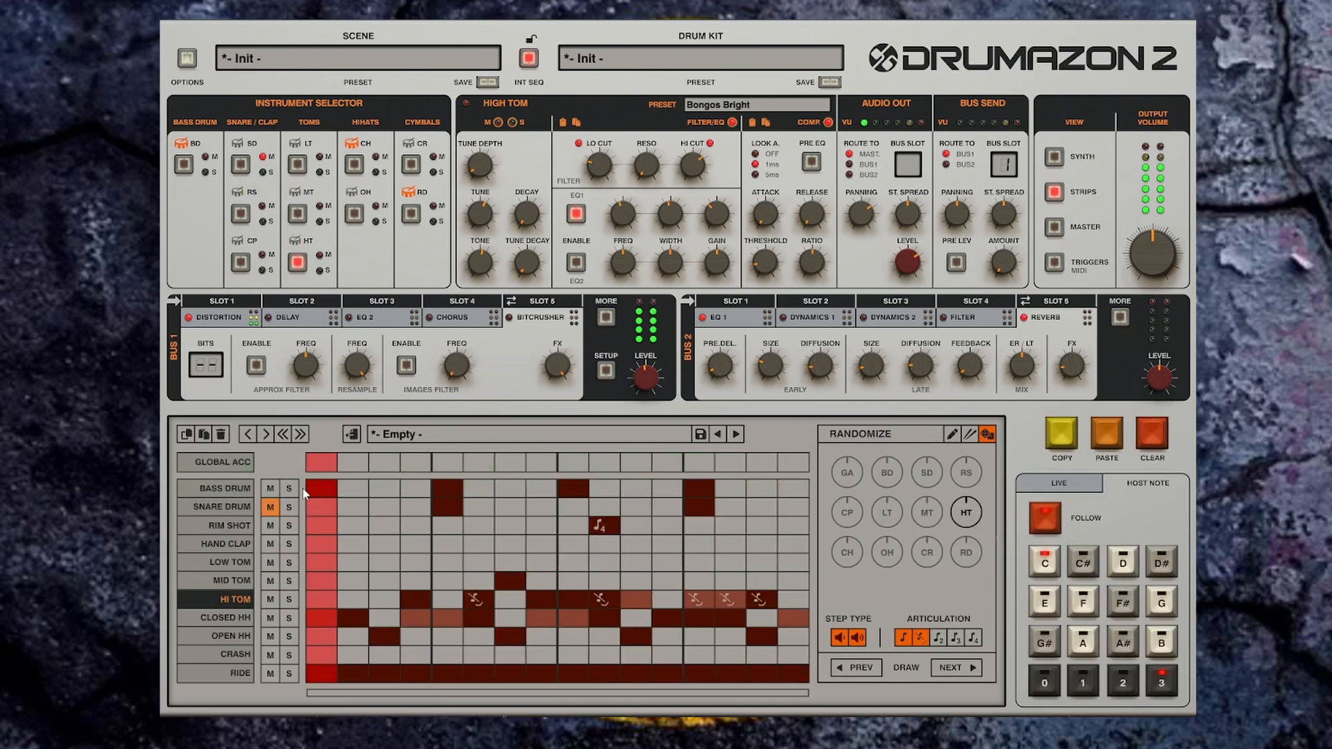
pyautogui.click(270, 508)
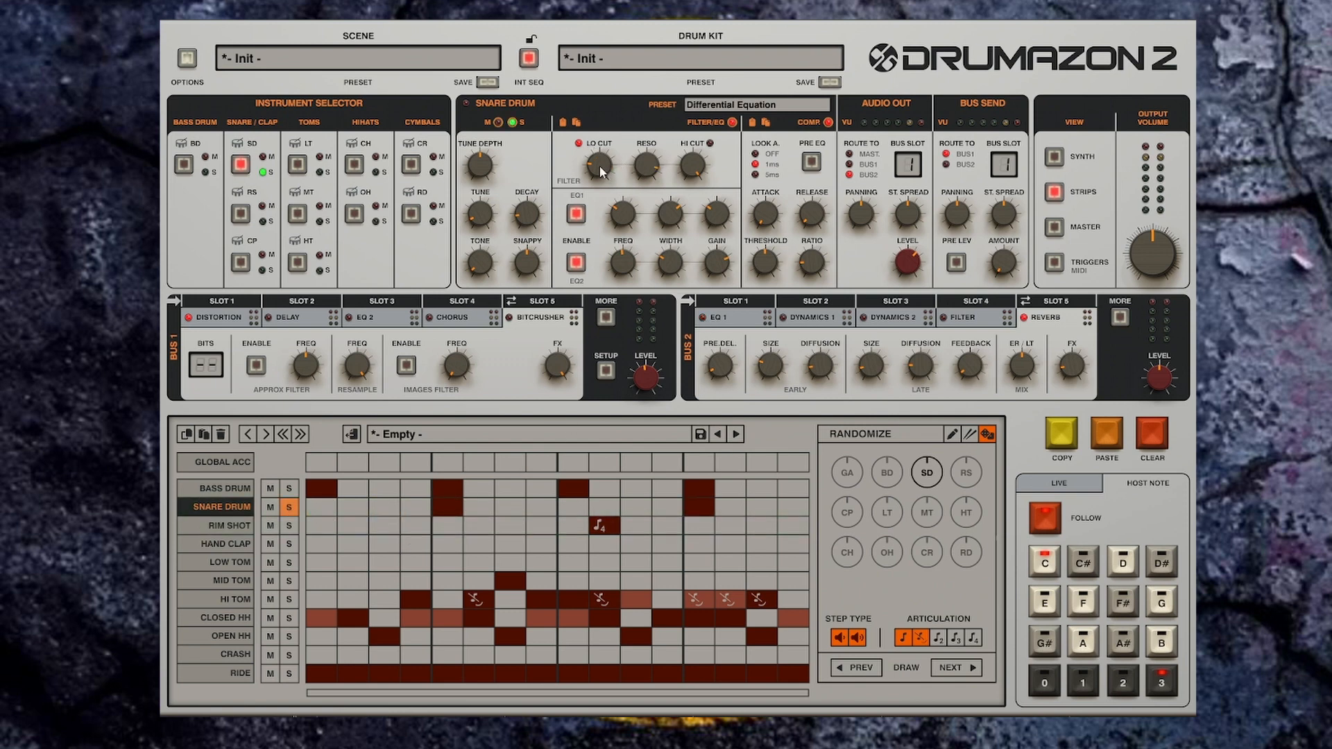
# Step: Raise the Snare Drum's Lo Cut slightly
pyautogui.press('space')
pyautogui.moveTo(600, 167)
pyautogui.mouseDown()
pyautogui.moveTo(606, 105)
pyautogui.moveTo(600, 163)
pyautogui.moveTo(649, 243)
pyautogui.moveTo(649, 353)
pyautogui.moveTo(615, 110)
pyautogui.moveTo(615, 160)
pyautogui.mouseUp()
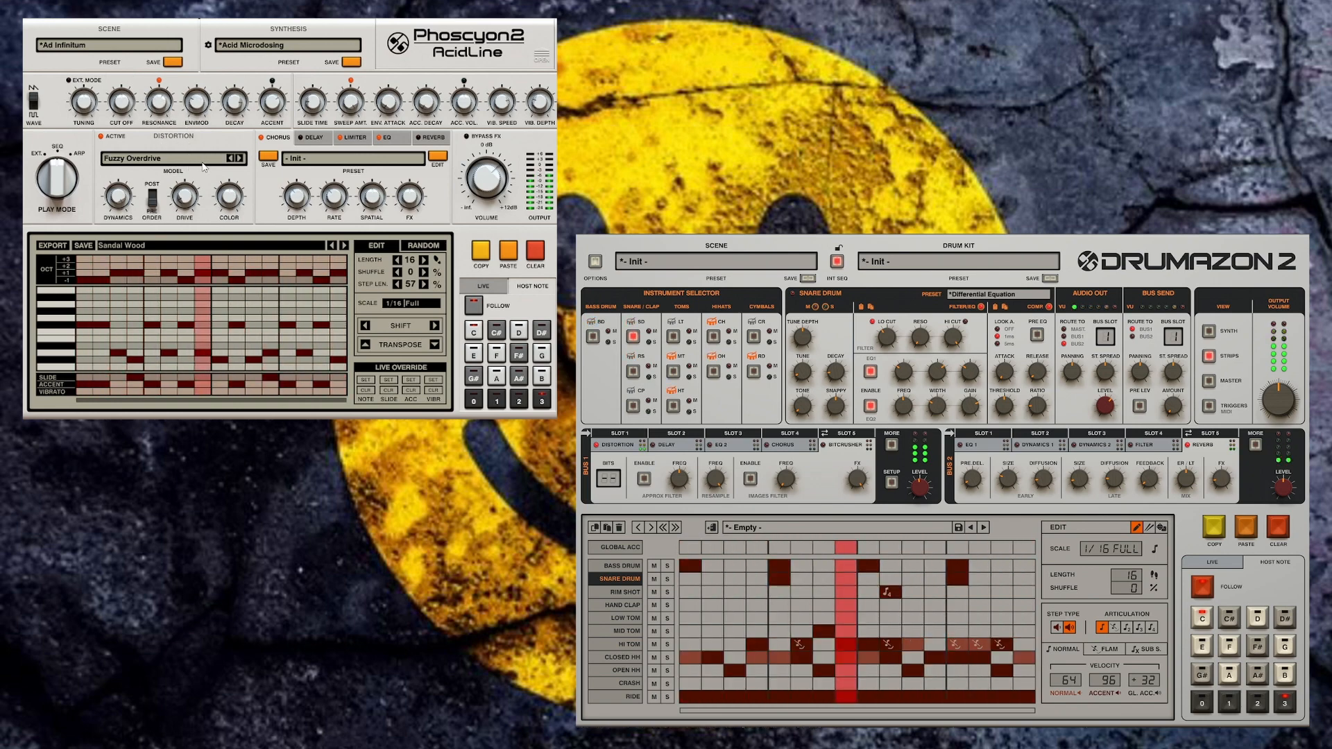
# Step: Solo the Bass Drum and Snare Drum rows in the sequencer
pyautogui.click(668, 578)
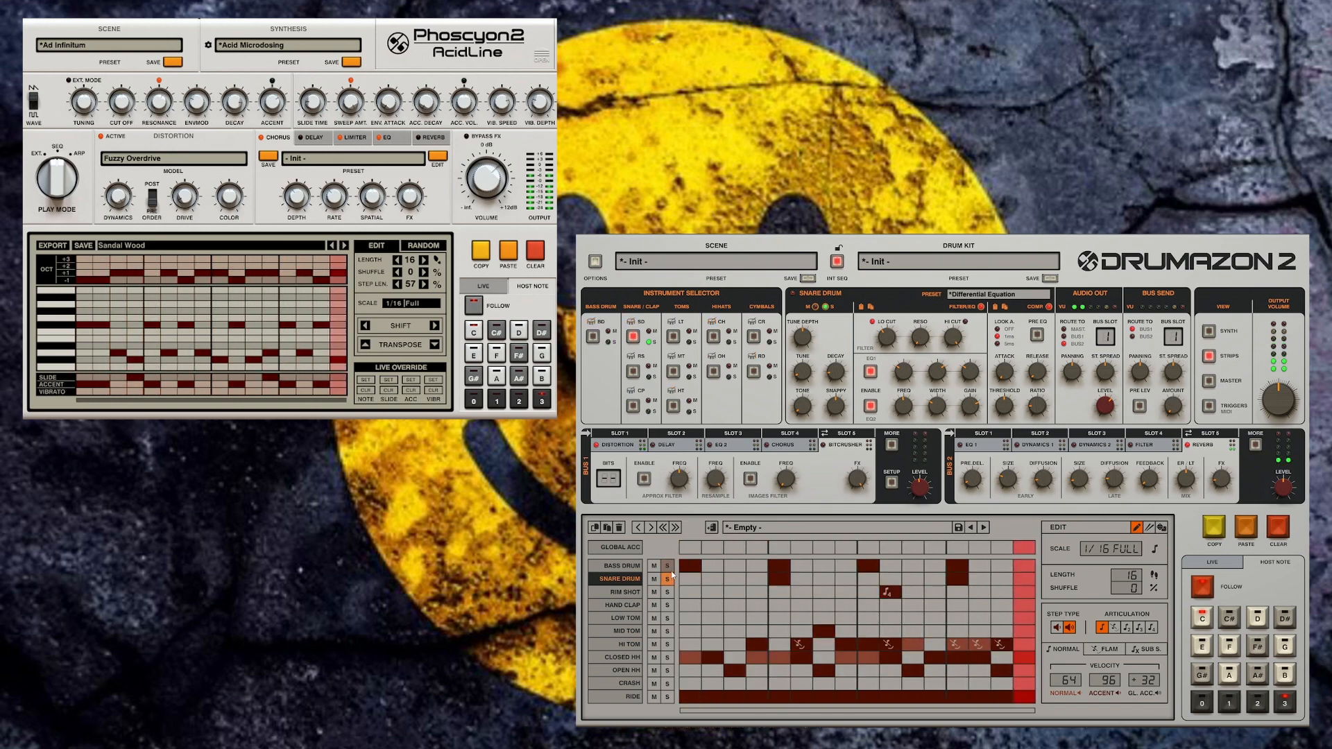
pyautogui.click(668, 566)
pyautogui.click(668, 578)
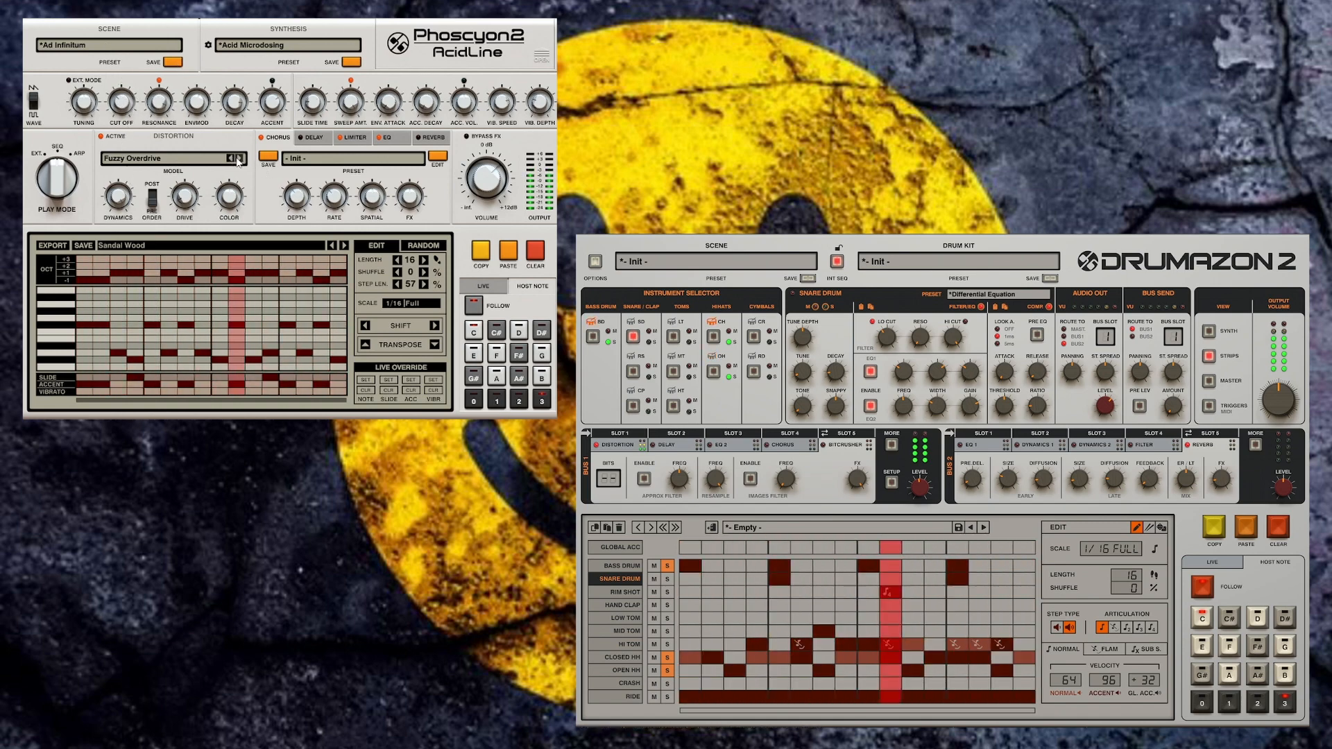
# Step: In Phoscyon 2, switch the distortion model to Overdrive + Bias
pyautogui.click(238, 159)
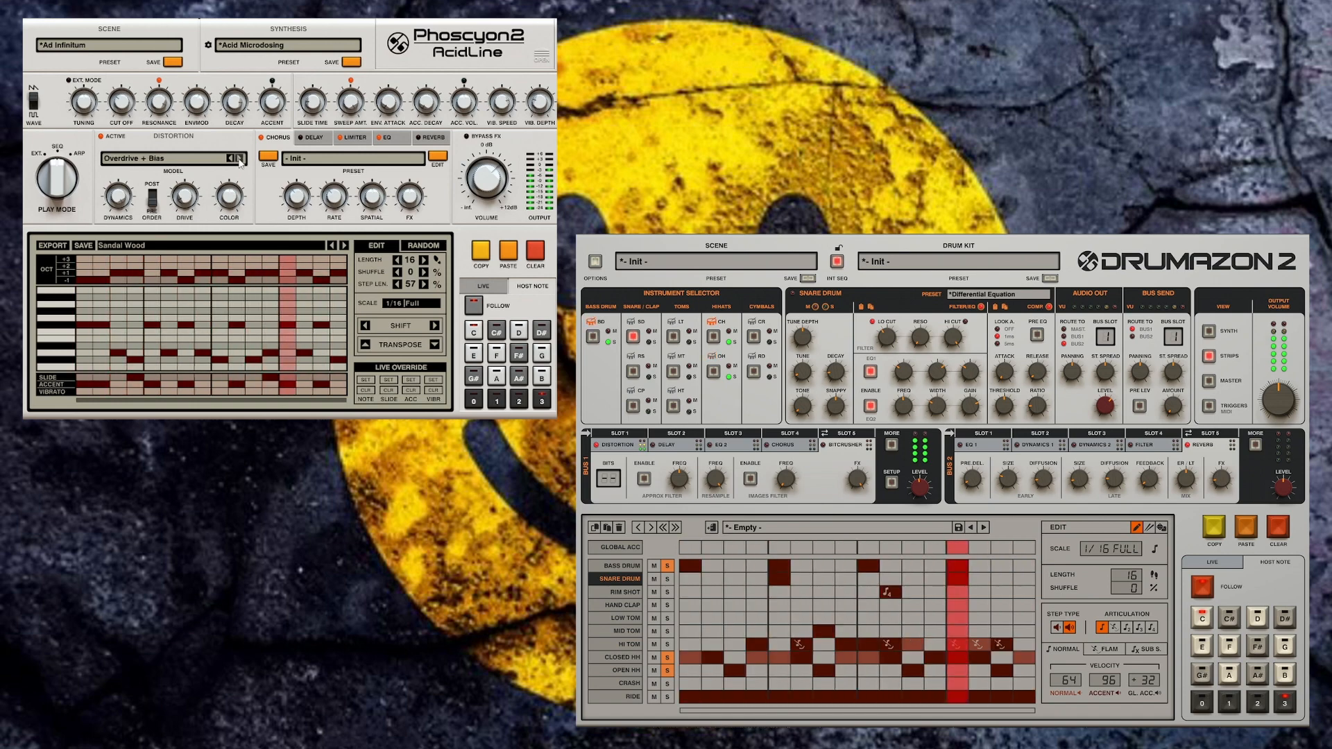
# Step: In Phoscyon 2, step through the bassline patterns to Semi Triplets
pyautogui.click(344, 246)
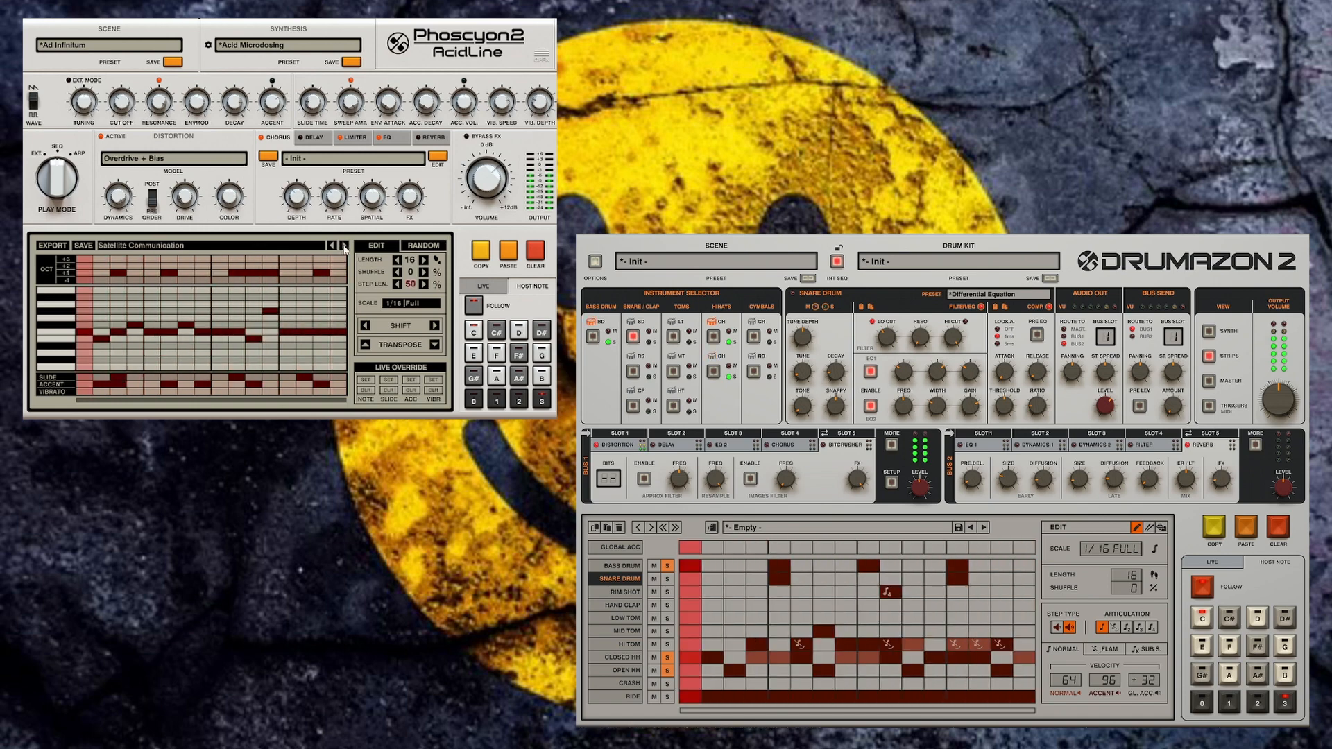
pyautogui.click(344, 246)
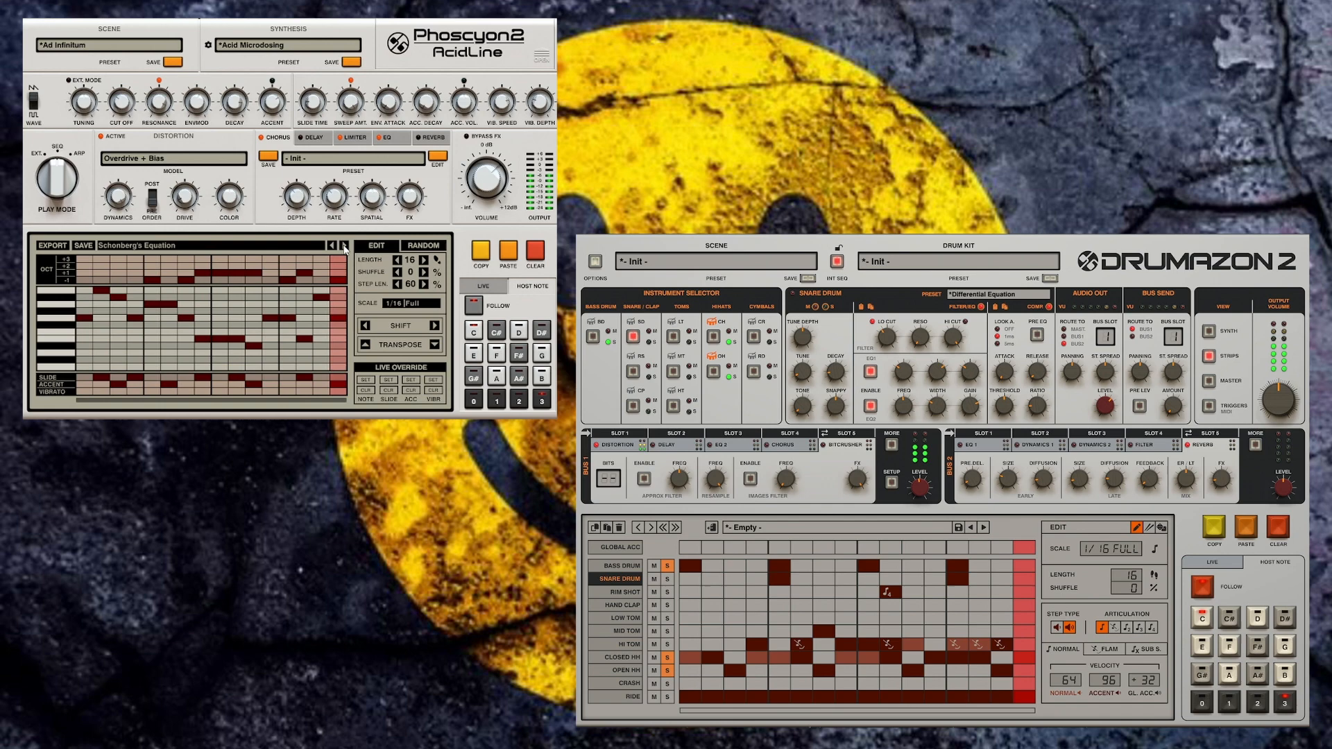
pyautogui.click(344, 246)
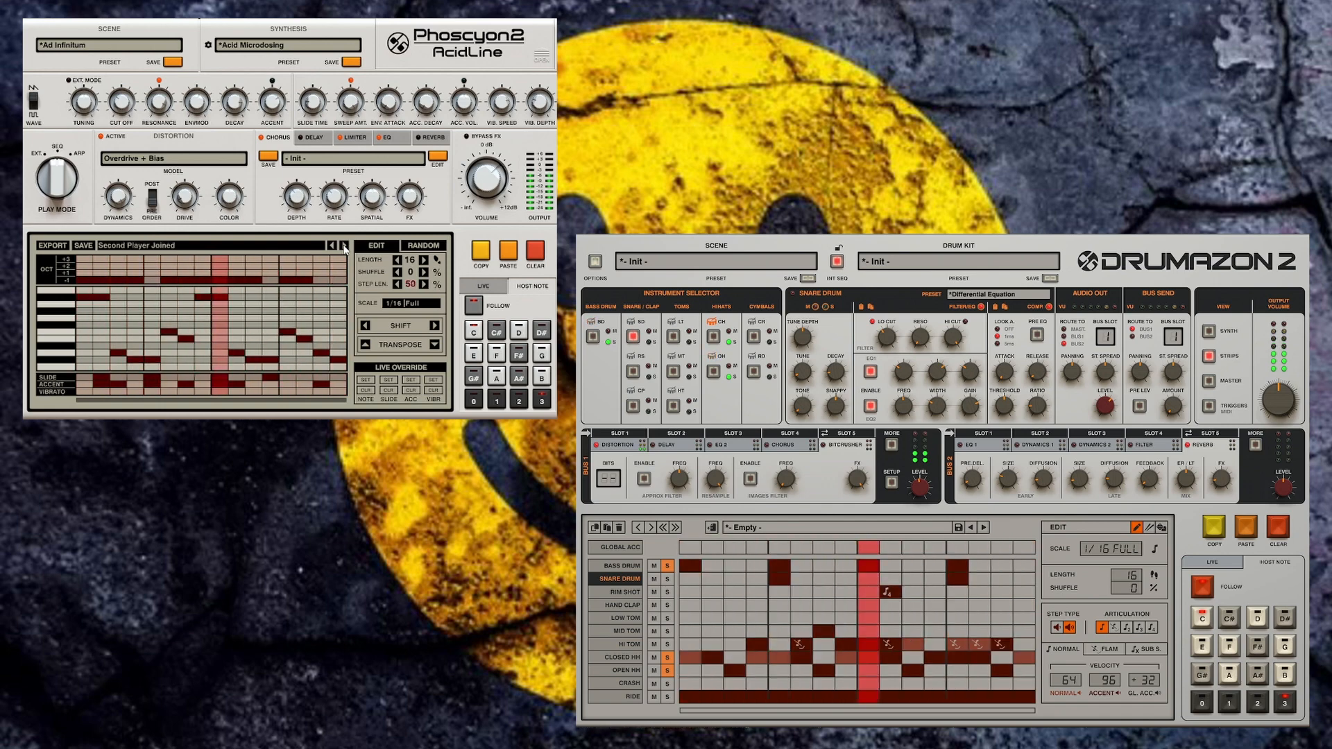
pyautogui.click(344, 246)
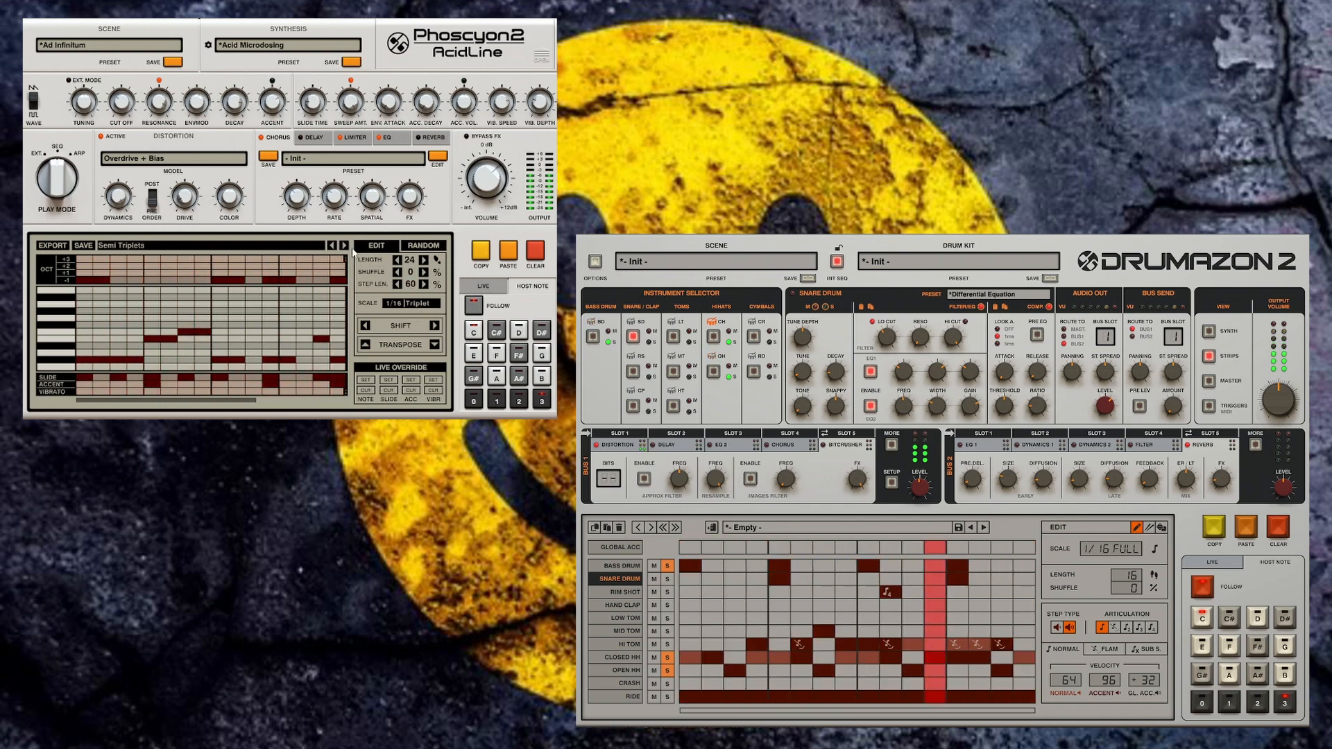
pyautogui.click(344, 246)
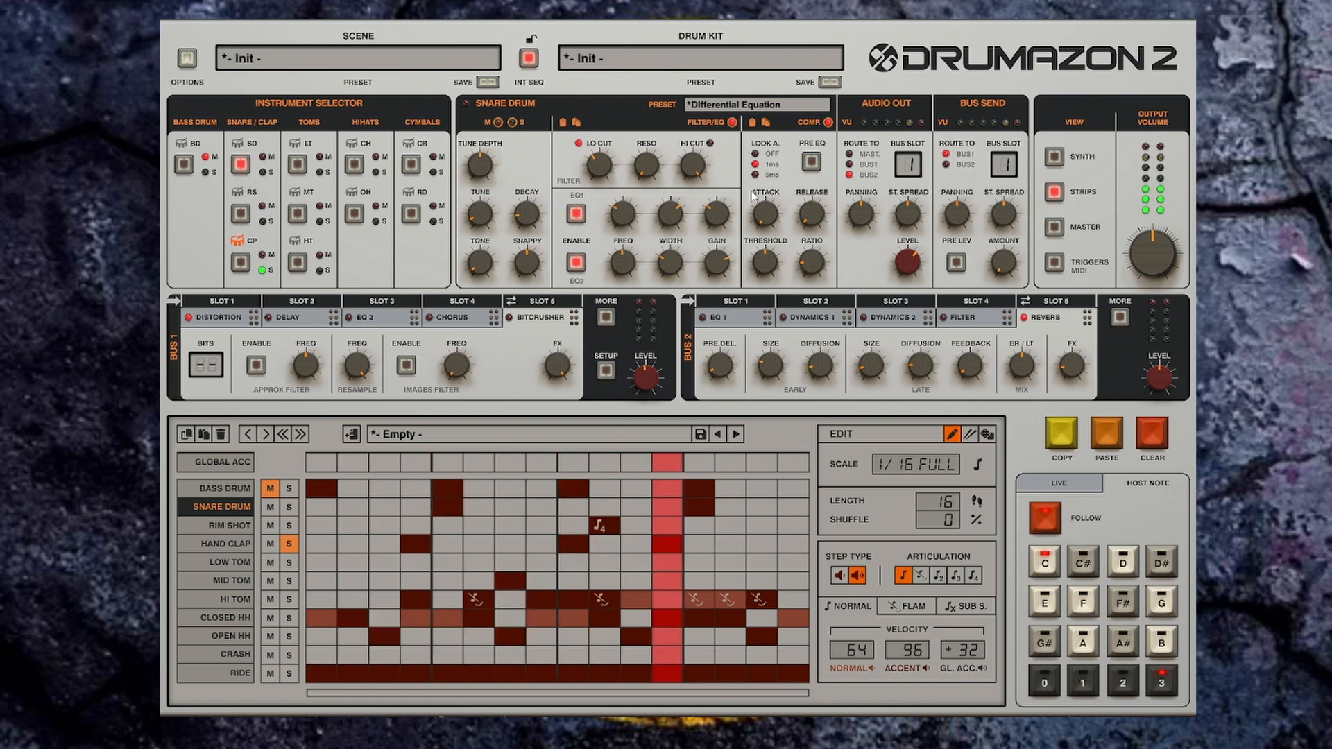
# Step: Load the Burst of Applause preset for the Hand Clap from the preset browser
pyautogui.press('space')
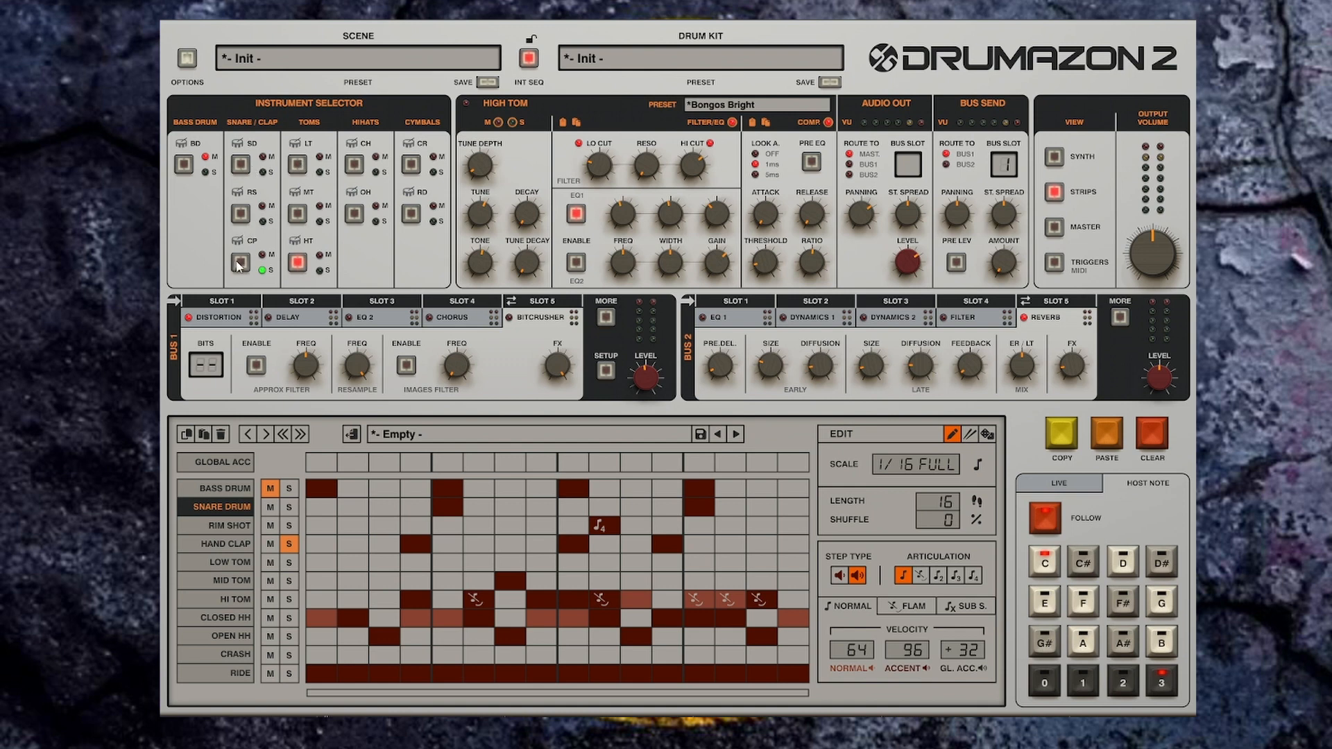
pyautogui.click(792, 104)
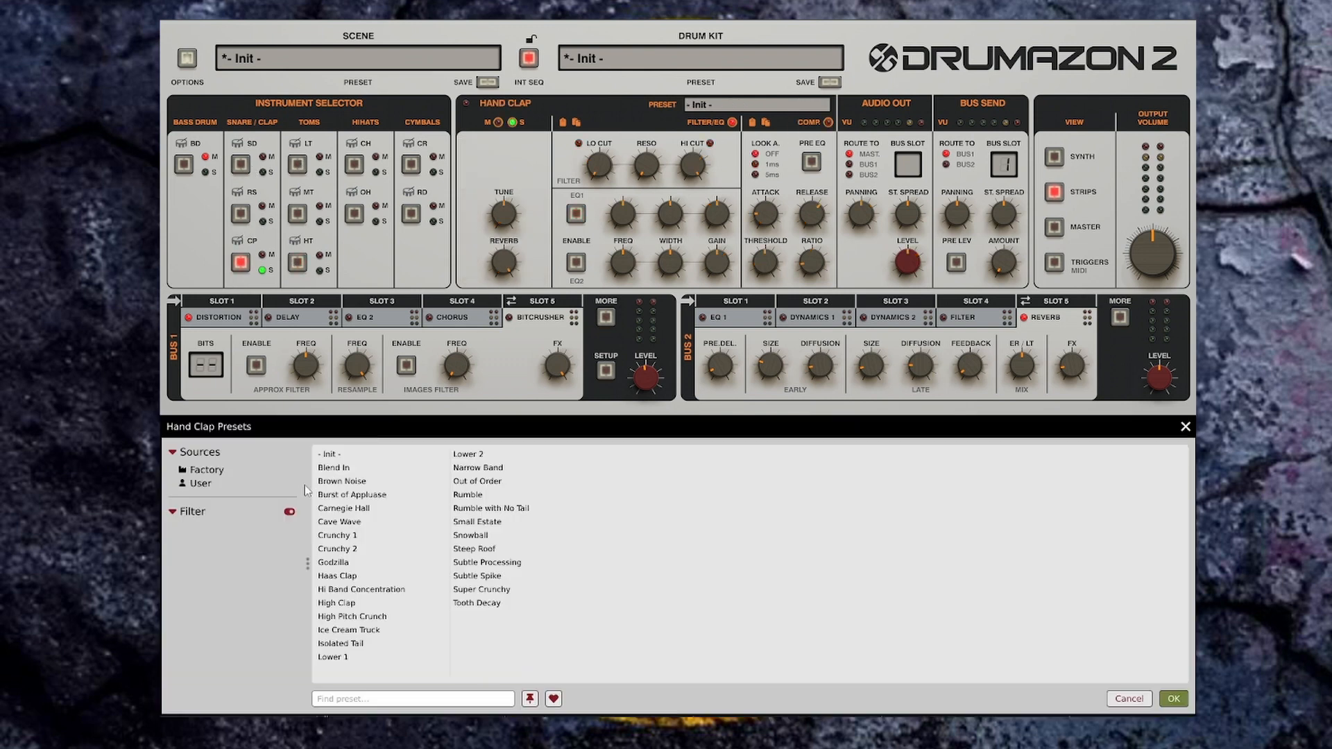
pyautogui.click(338, 481)
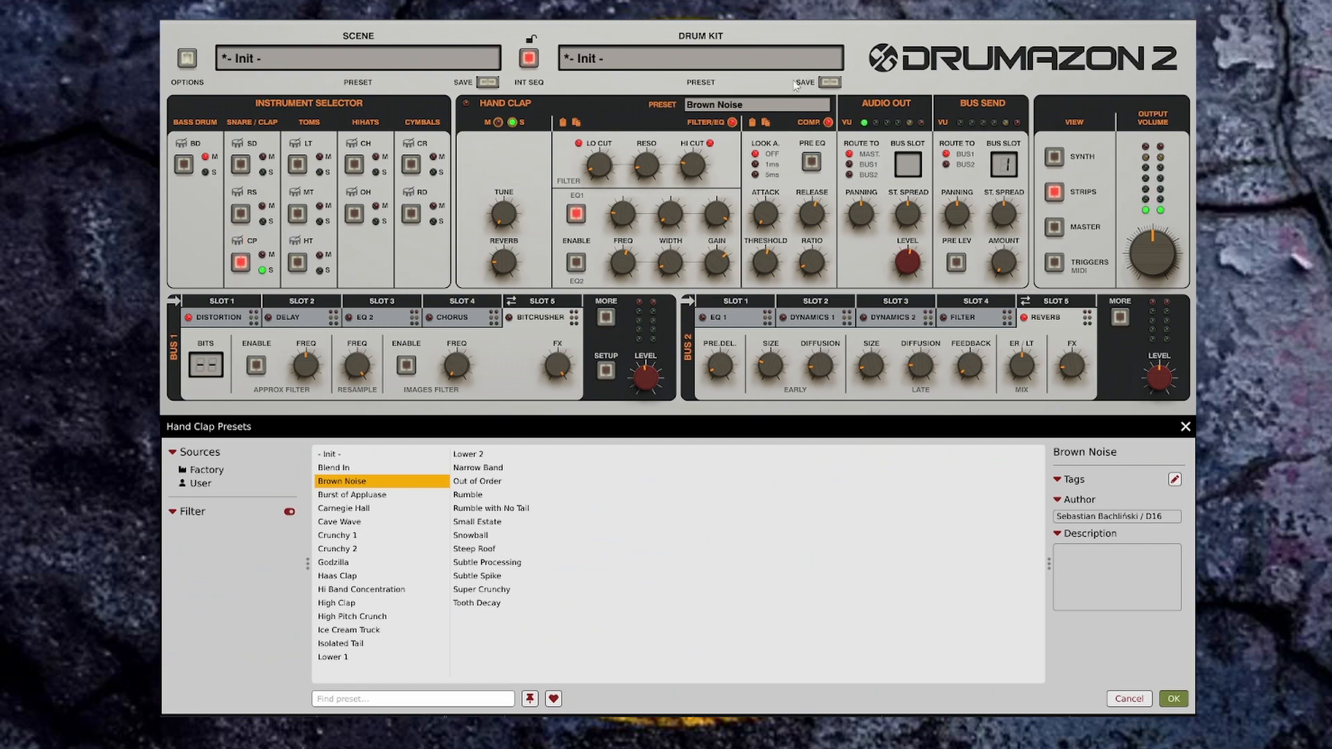
pyautogui.click(1174, 699)
# Step: Step through the Hand Clap presets to Godzilla
pyautogui.click(825, 104)
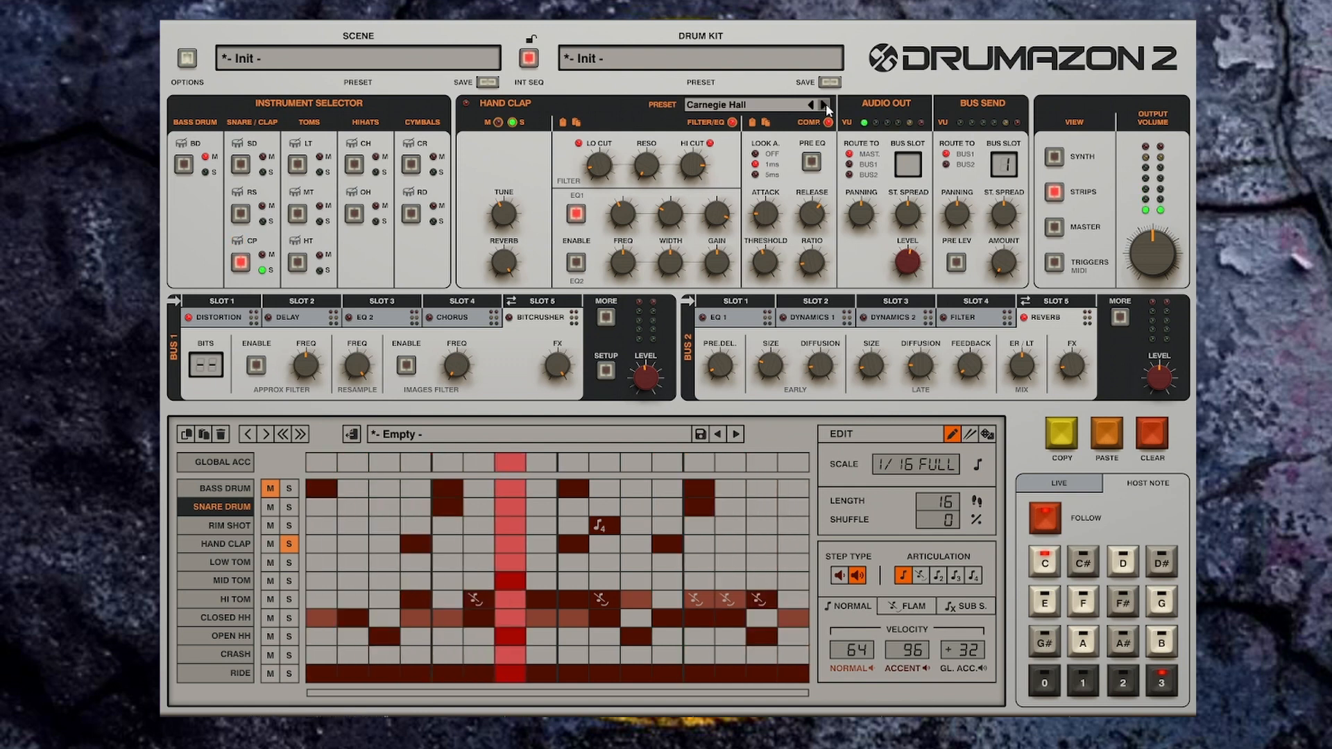
pyautogui.click(824, 104)
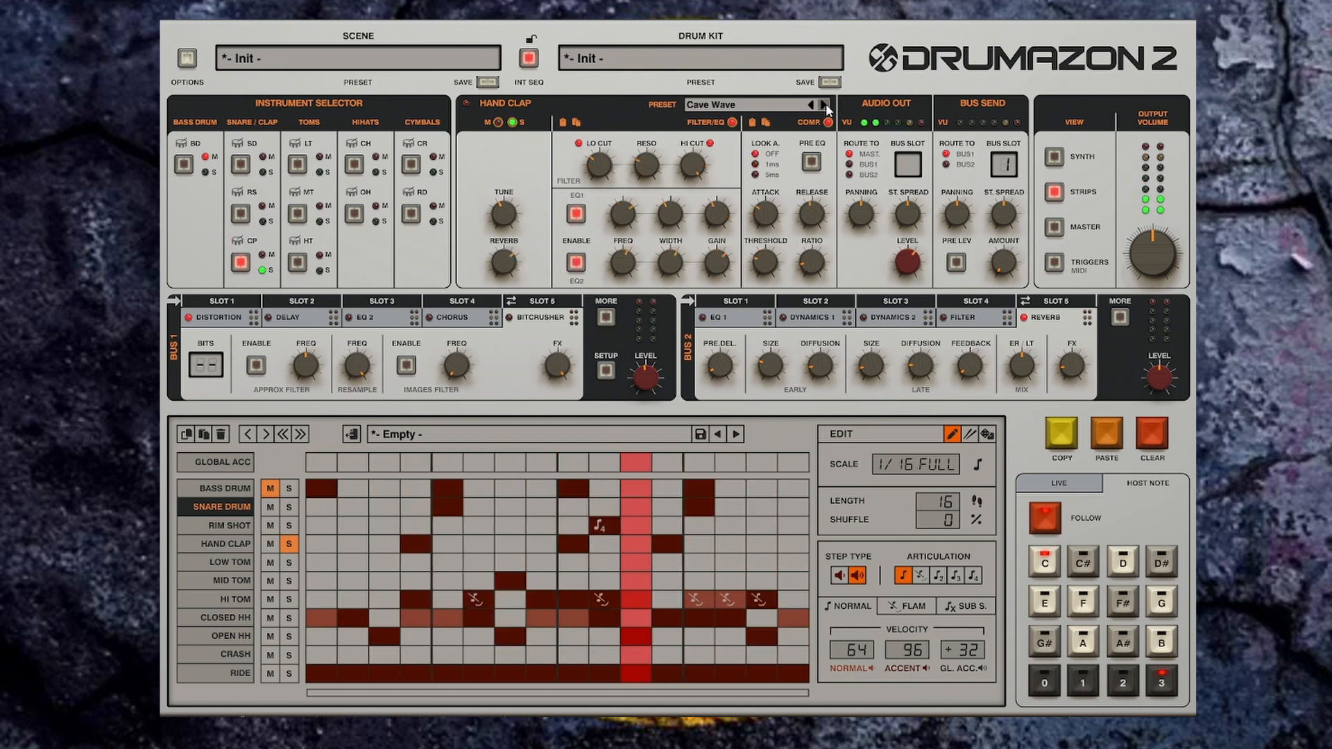
pyautogui.click(824, 104)
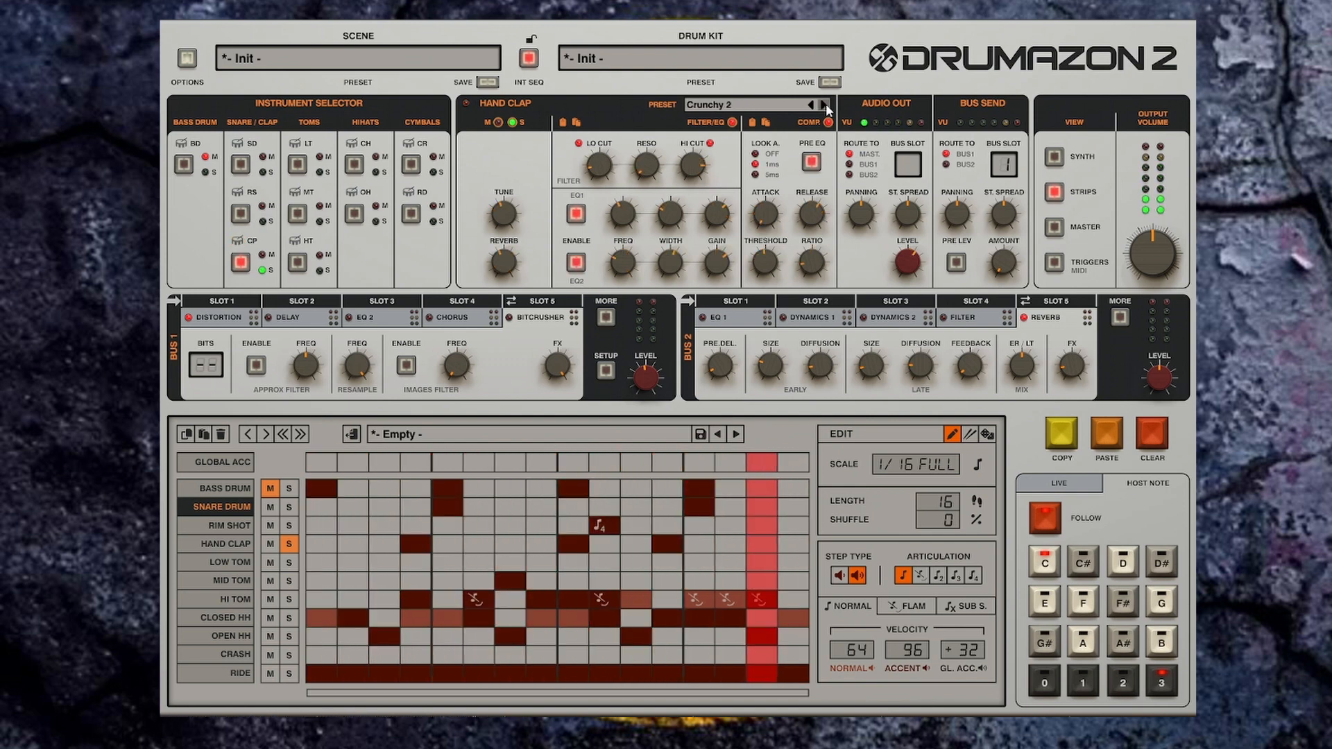
pyautogui.click(824, 104)
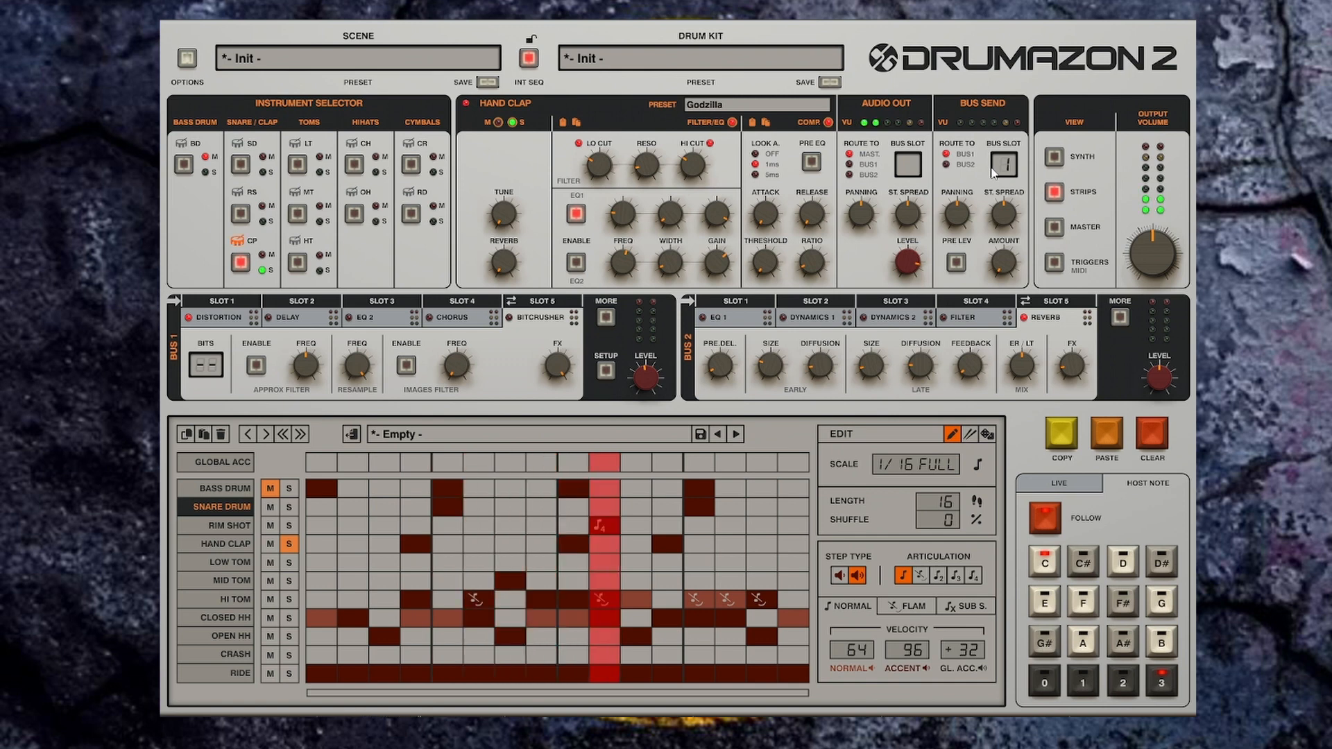
# Step: Route the Hand Clap's bus send to Bus 2, slot 5, and raise the send amount
pyautogui.click(946, 164)
pyautogui.moveTo(1006, 166); pyautogui.dragTo(1018, 114)
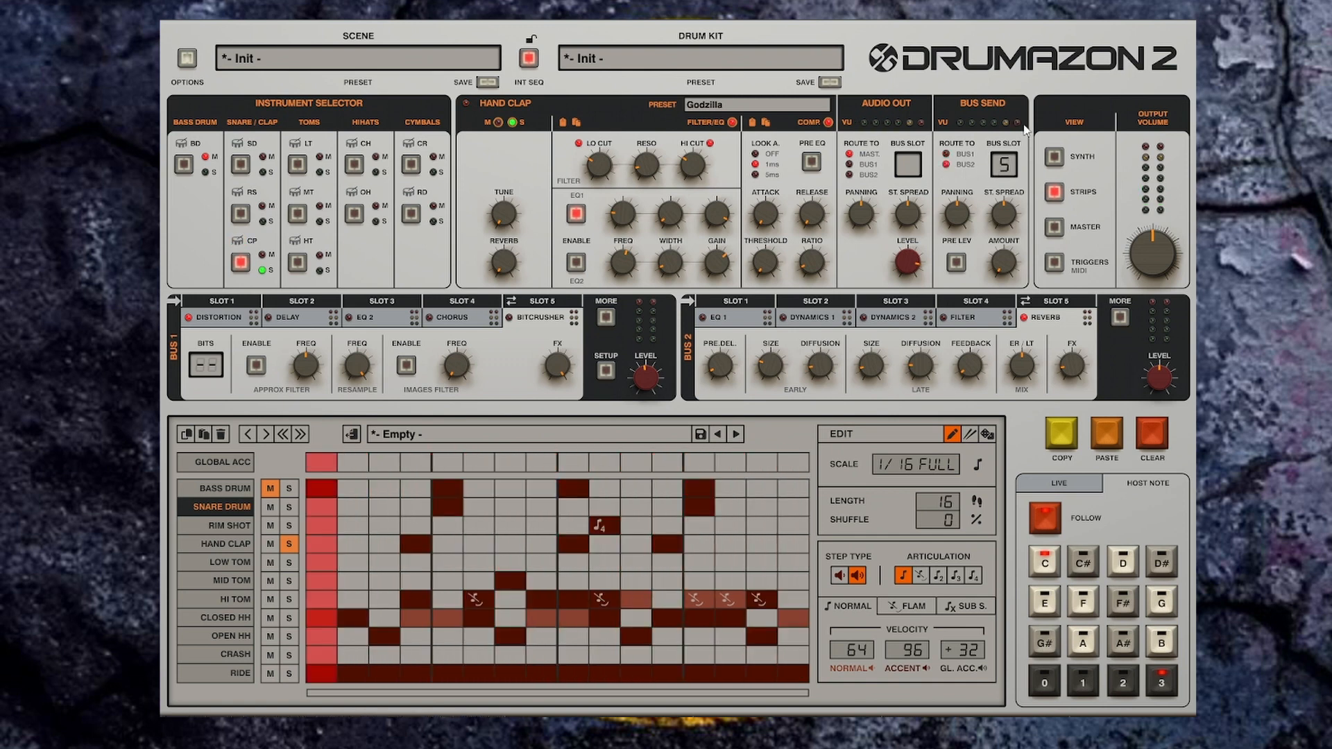
pyautogui.moveTo(1006, 264); pyautogui.dragTo(1025, 194)
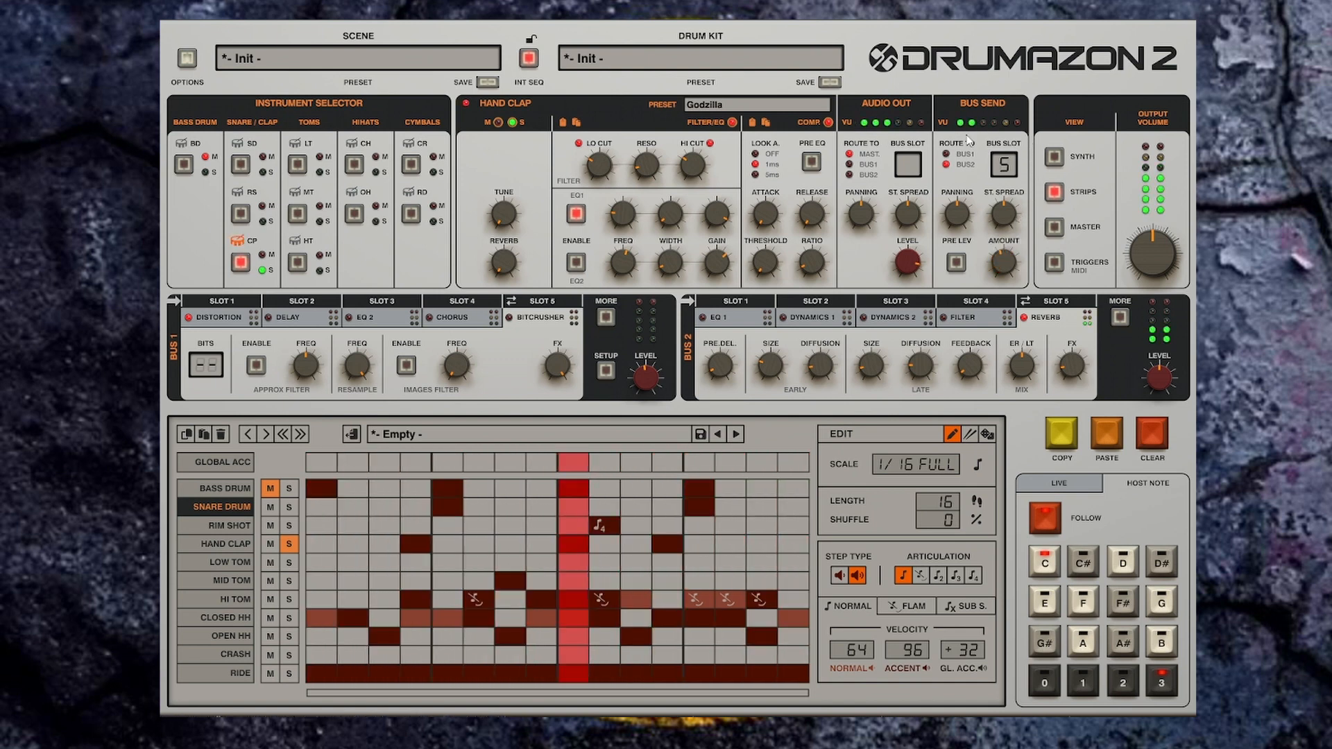
# Step: Step the Hand Clap presets through Haas Clap to Hi Band Concentration
pyautogui.click(825, 105)
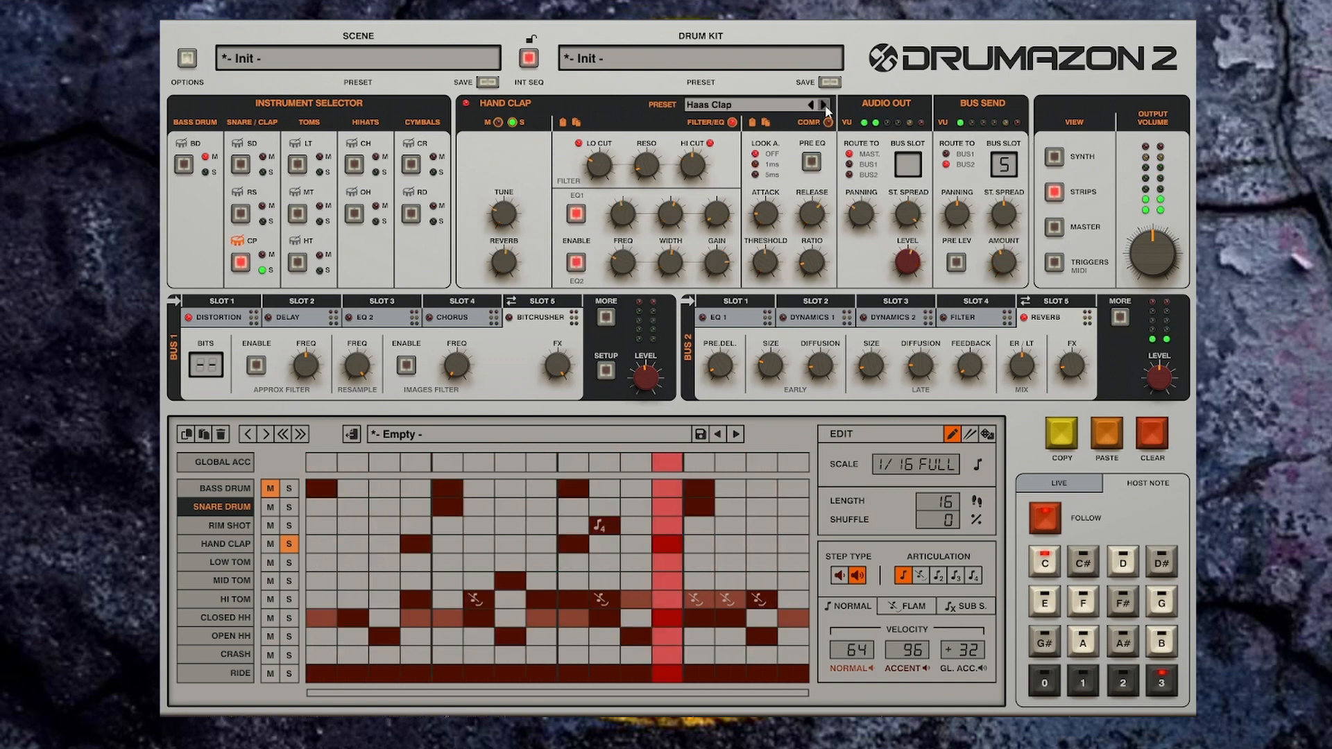
pyautogui.moveTo(603, 167); pyautogui.dragTo(606, 142)
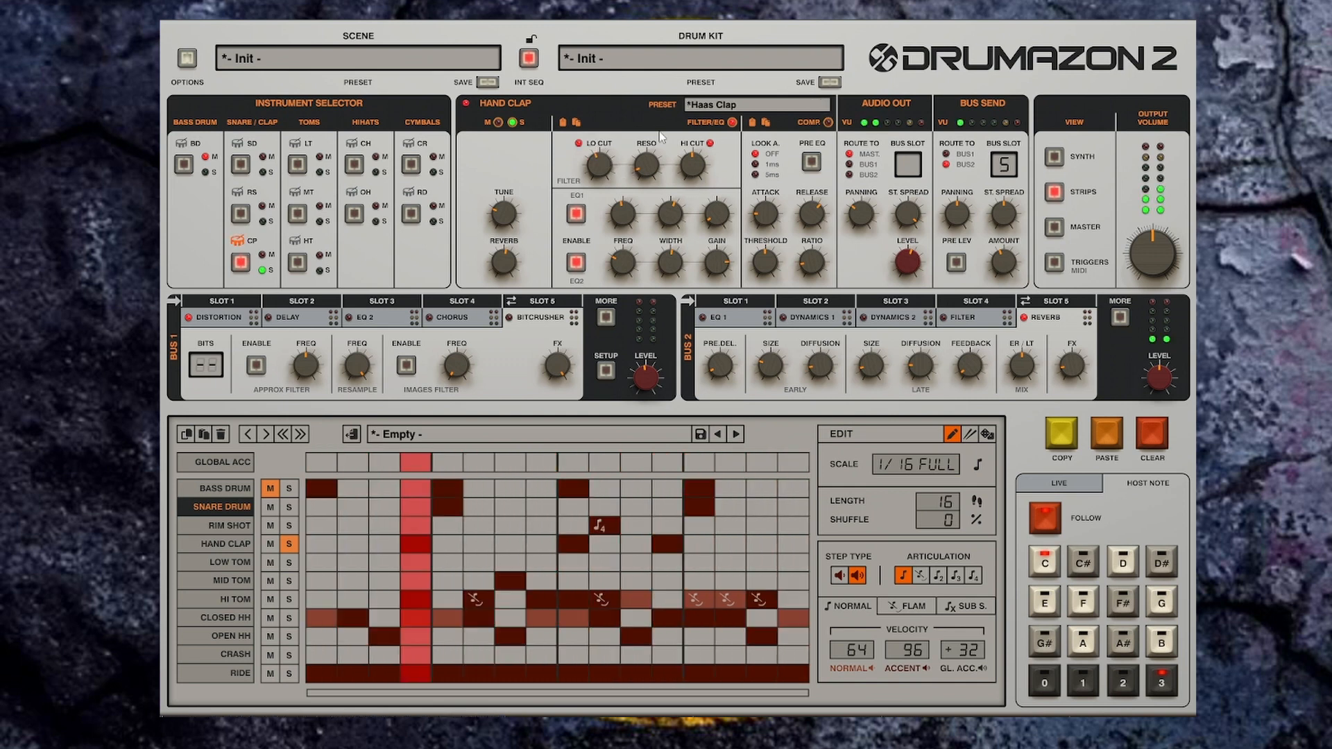
pyautogui.click(821, 105)
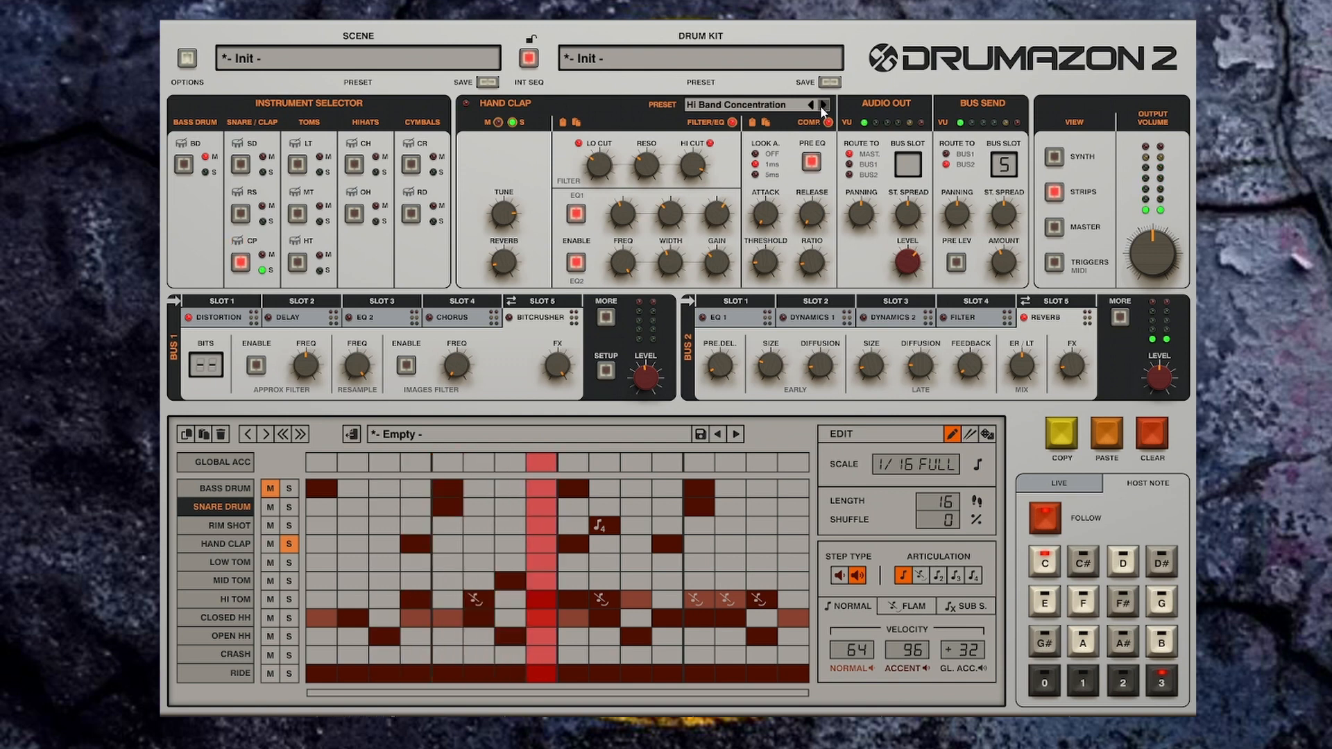
# Step: Adjust the Hand Clap's Lo Cut, then enable and adjust its Hi Cut filter
pyautogui.click(598, 163)
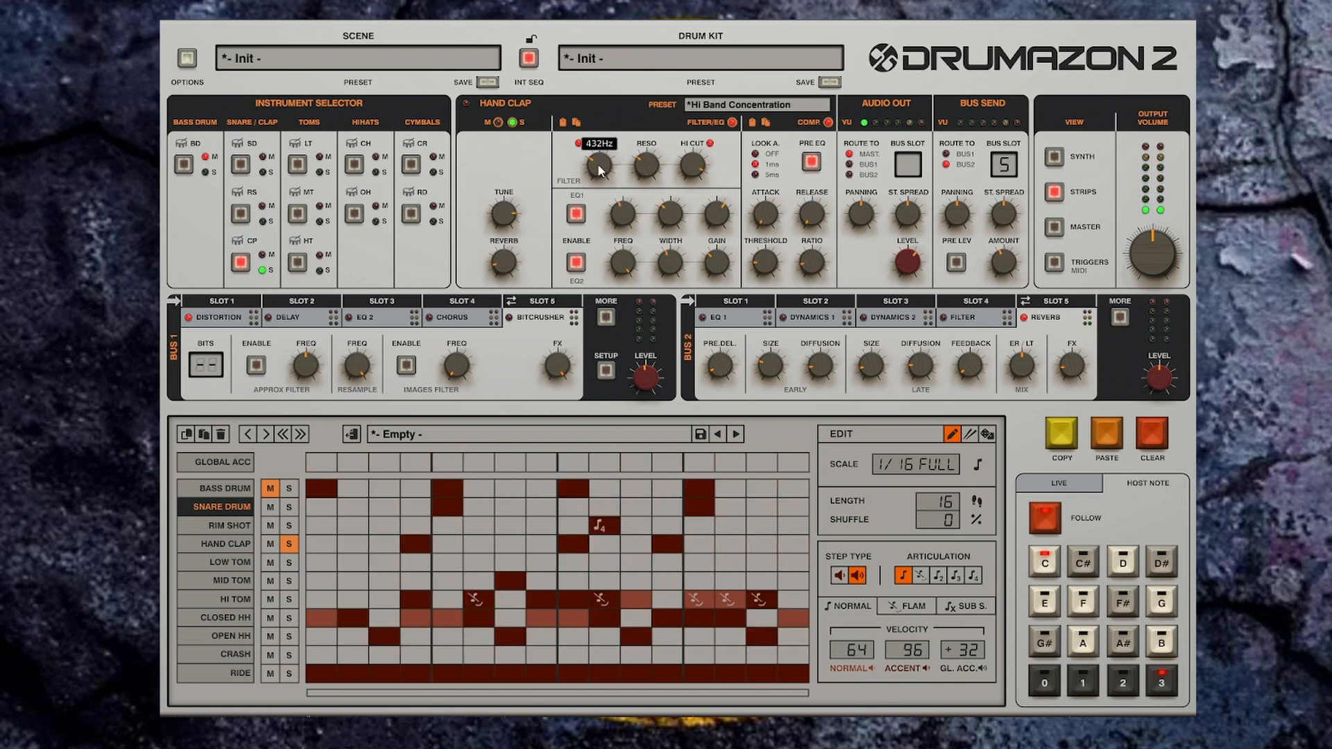
pyautogui.click(710, 146)
pyautogui.click(696, 167)
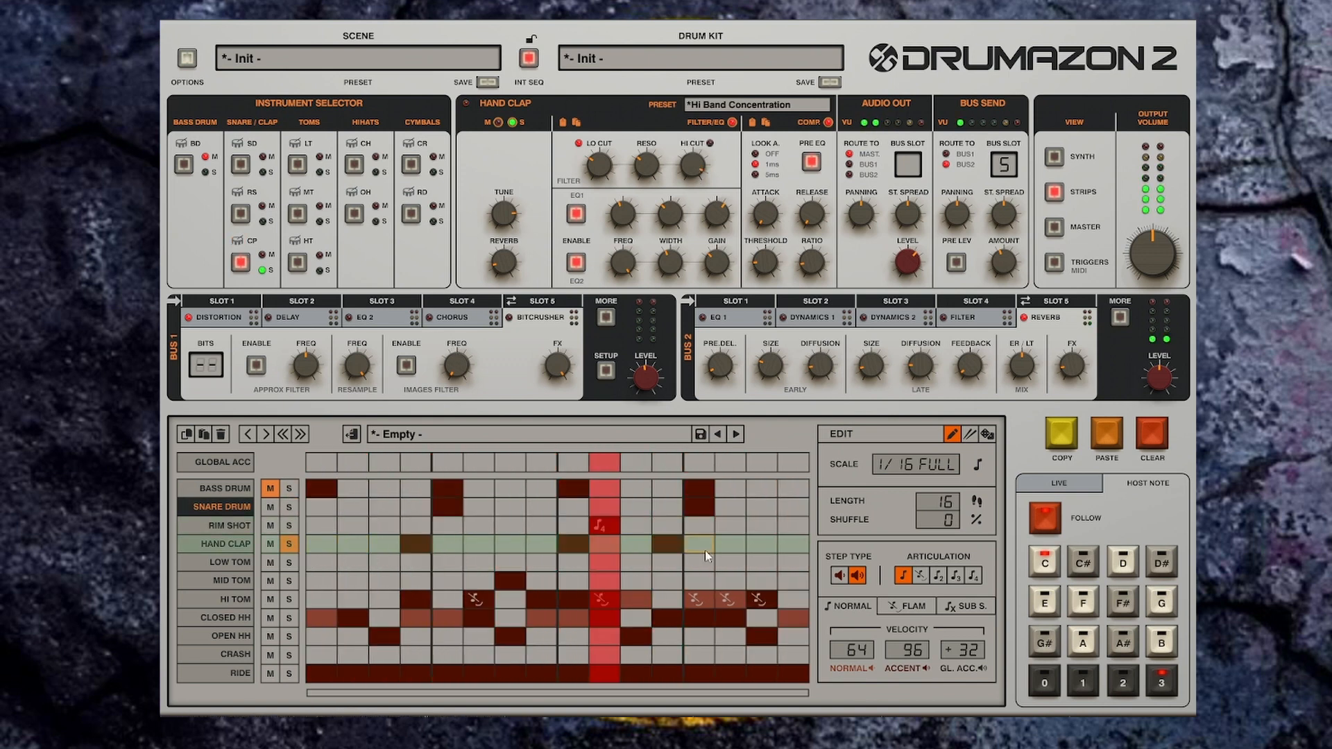
# Step: Add a three-note articulation on the Hand Clap's 12th step
pyautogui.click(956, 575)
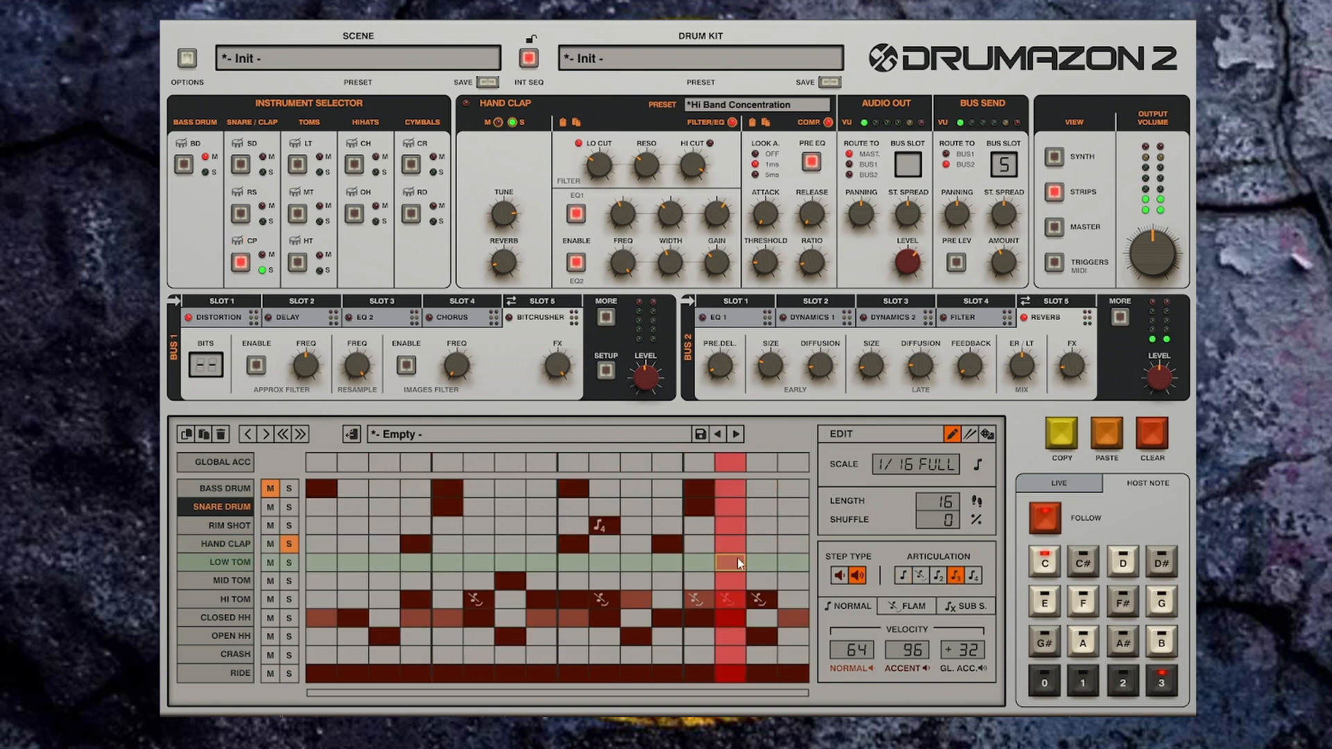
pyautogui.click(667, 544)
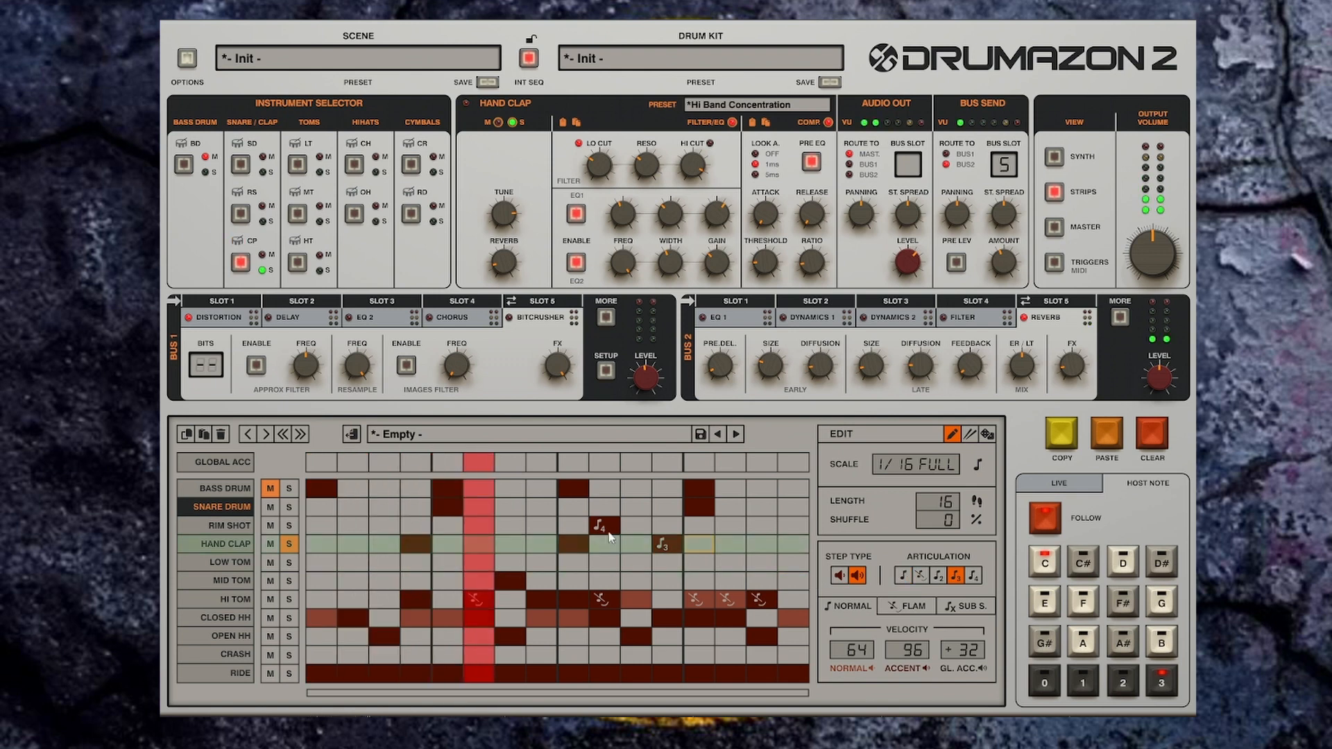
# Step: Clear the Hand Clap solo and toggle the mutes on the Bass Drum, Mid Tom and Hand Clap rows
pyautogui.click(288, 544)
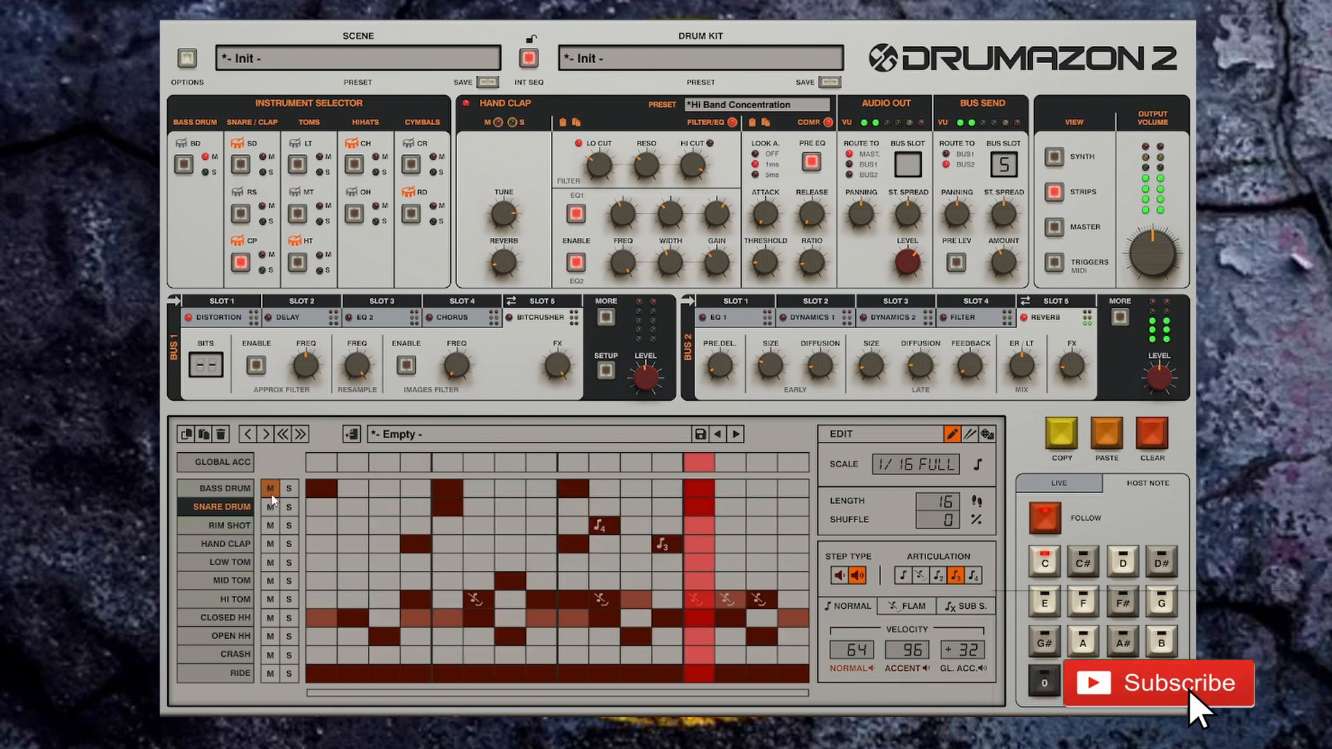
pyautogui.click(270, 489)
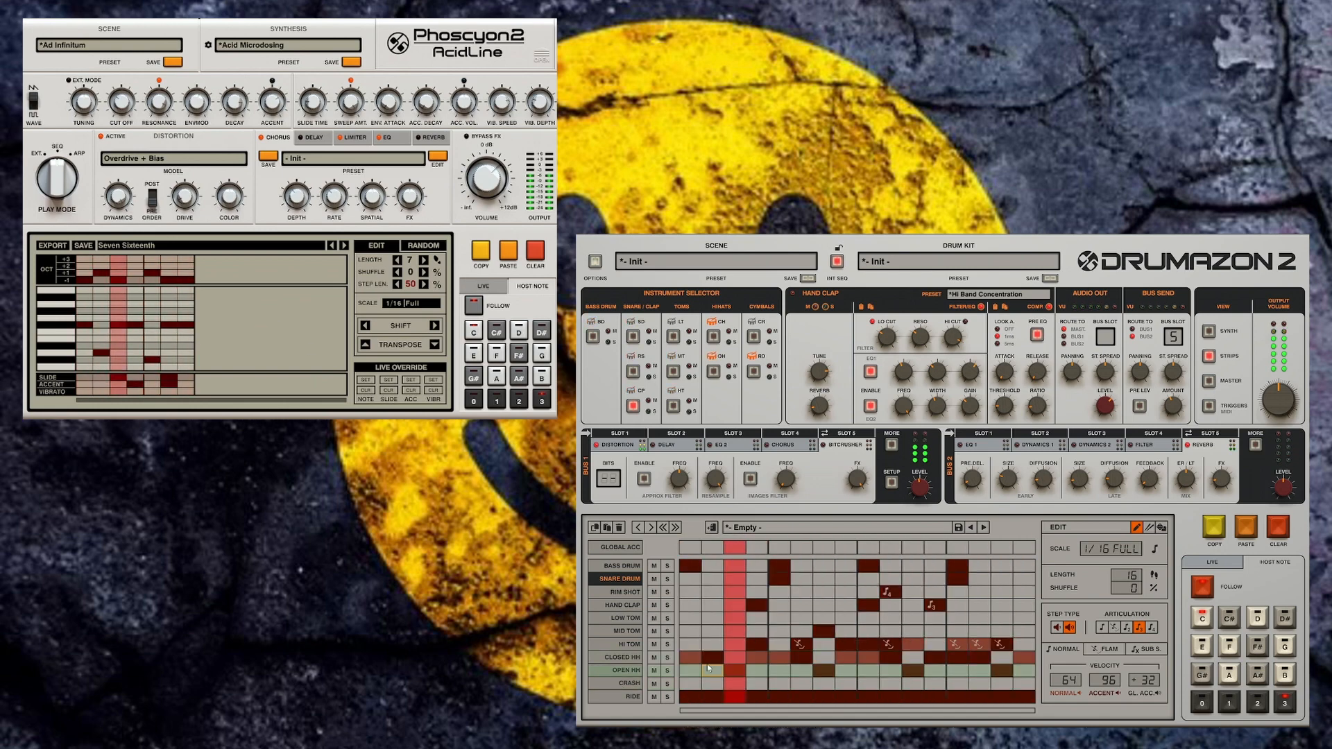
pyautogui.click(653, 631)
pyautogui.click(654, 605)
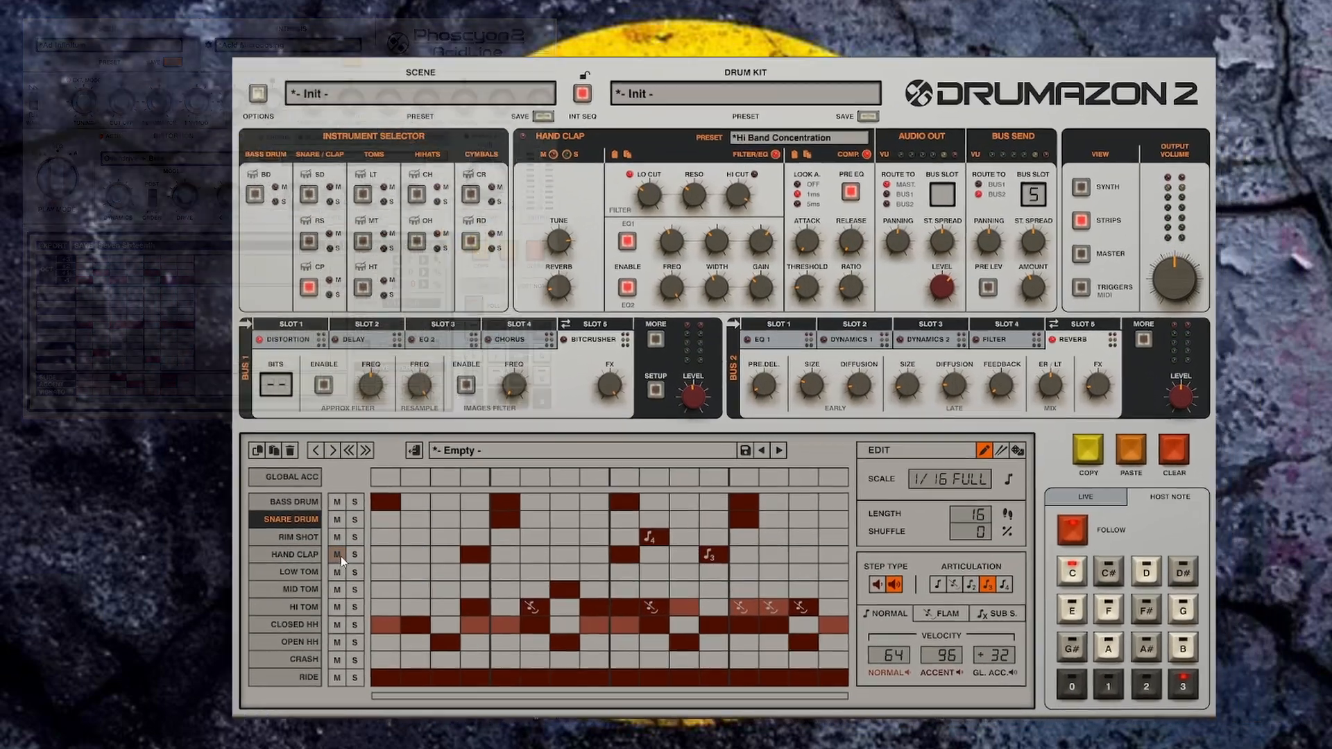
# Step: Load the 2 Steps From Help drum kit preset from the drum kit browser
pyautogui.click(865, 231)
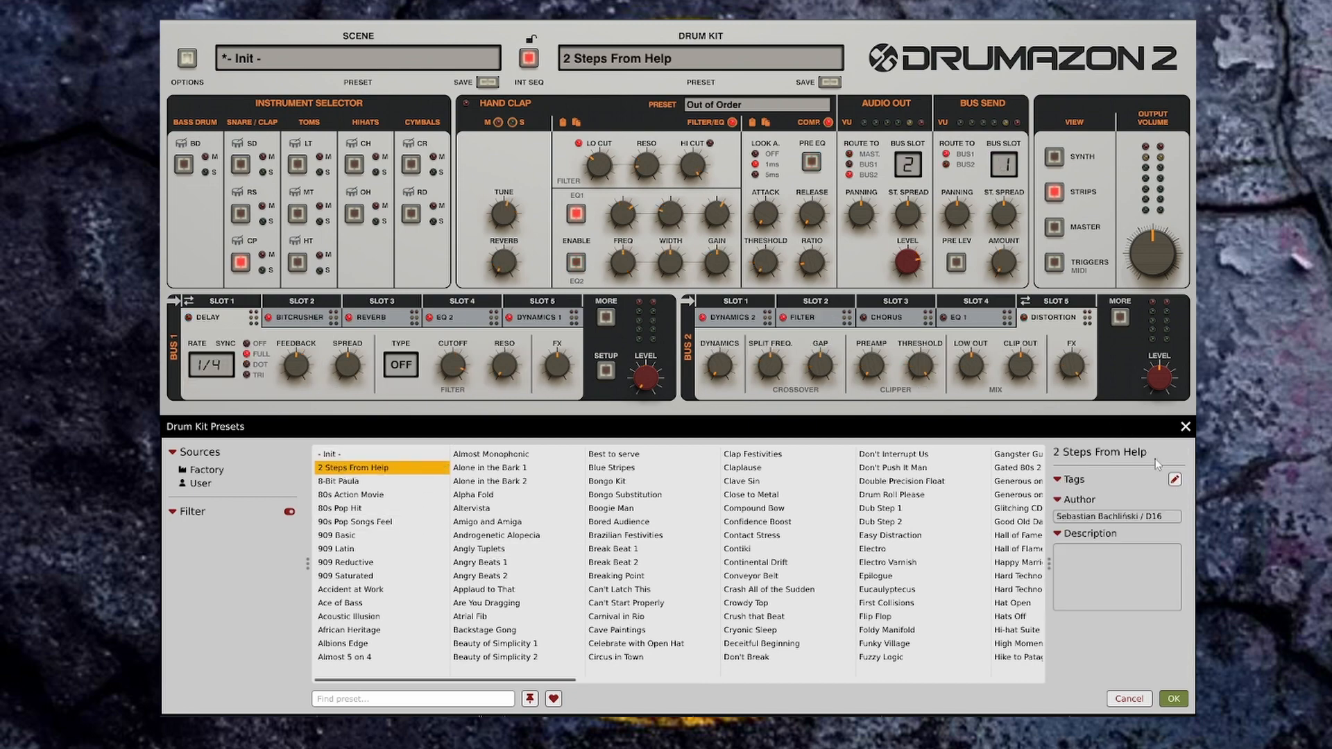
pyautogui.click(1186, 427)
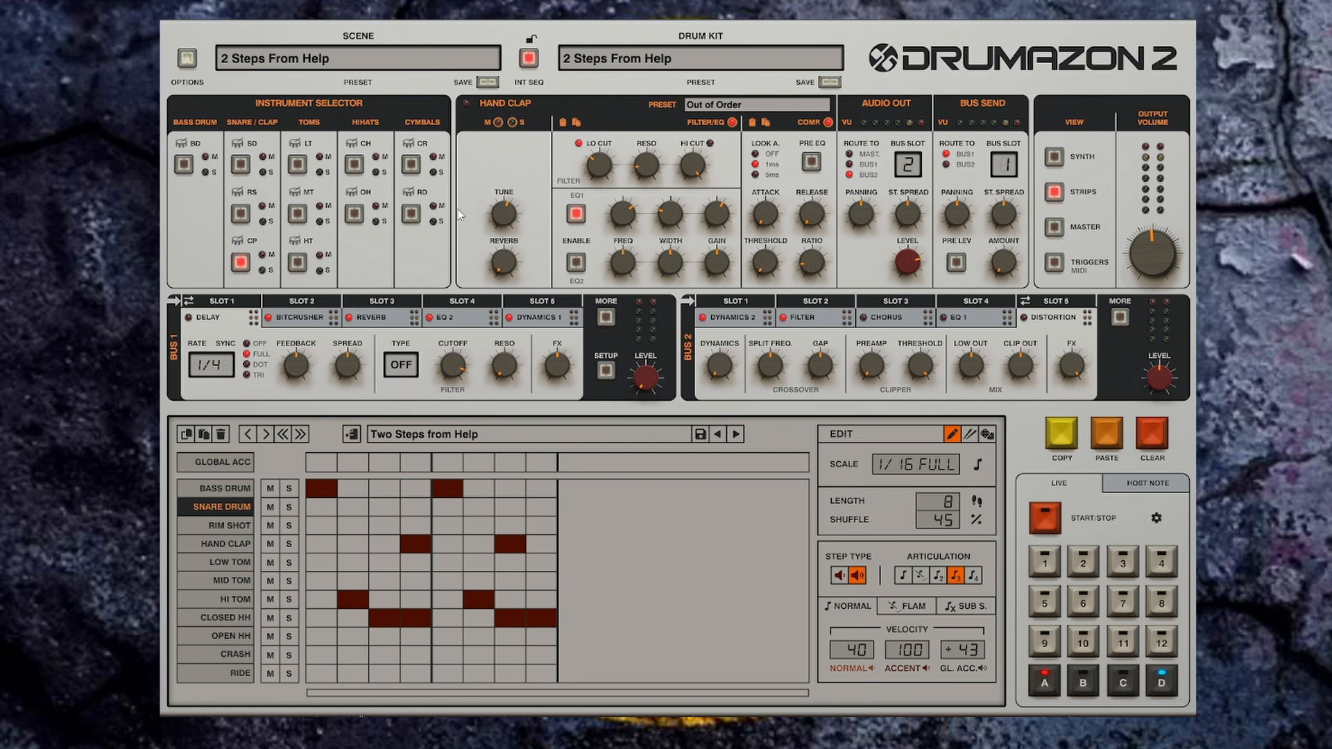
# Step: Step through the scene presets to African Heritage
pyautogui.moveTo(490, 63)
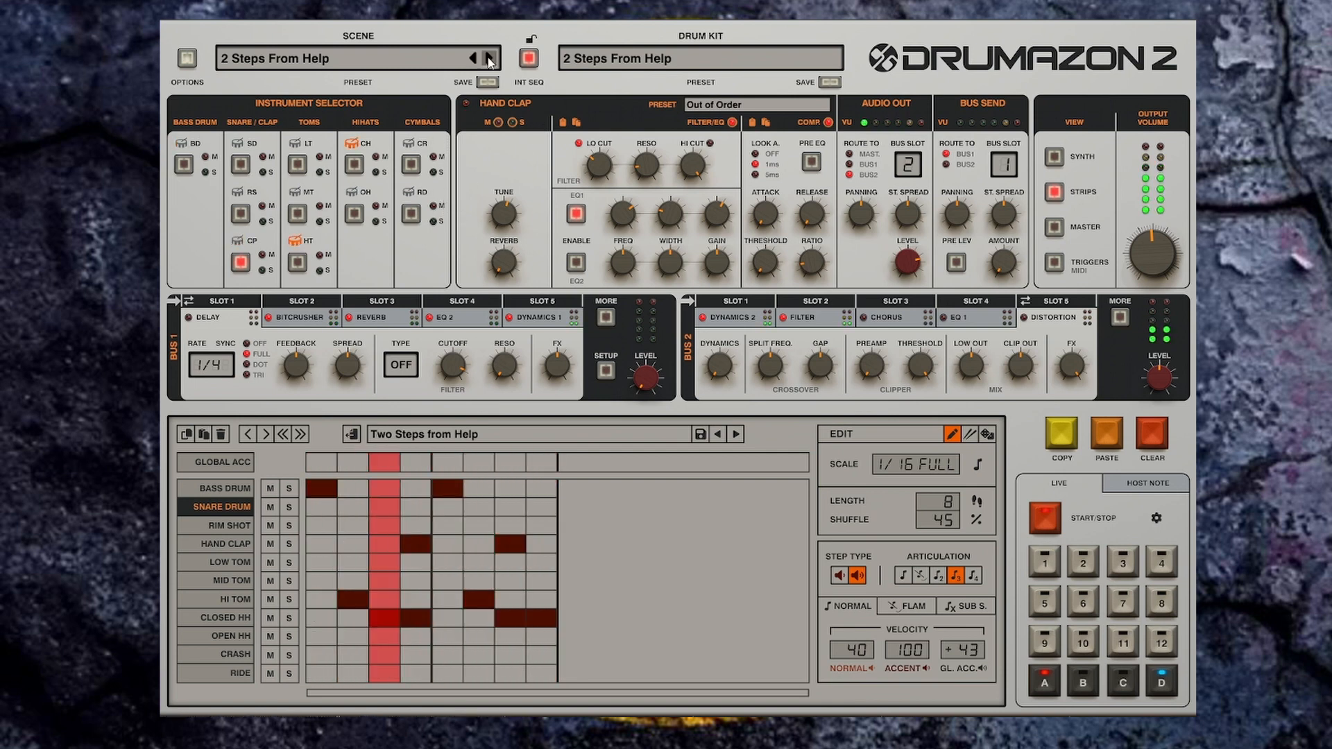
pyautogui.click(489, 58)
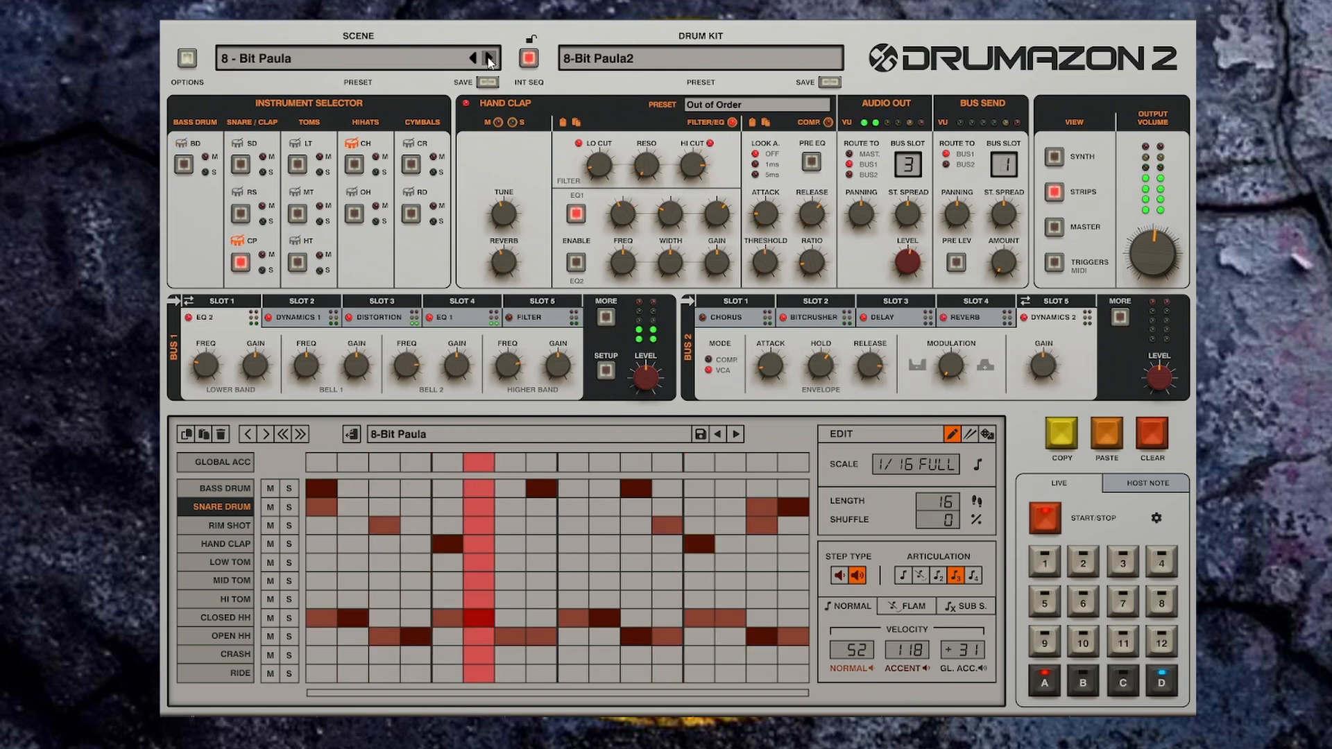
pyautogui.click(490, 58)
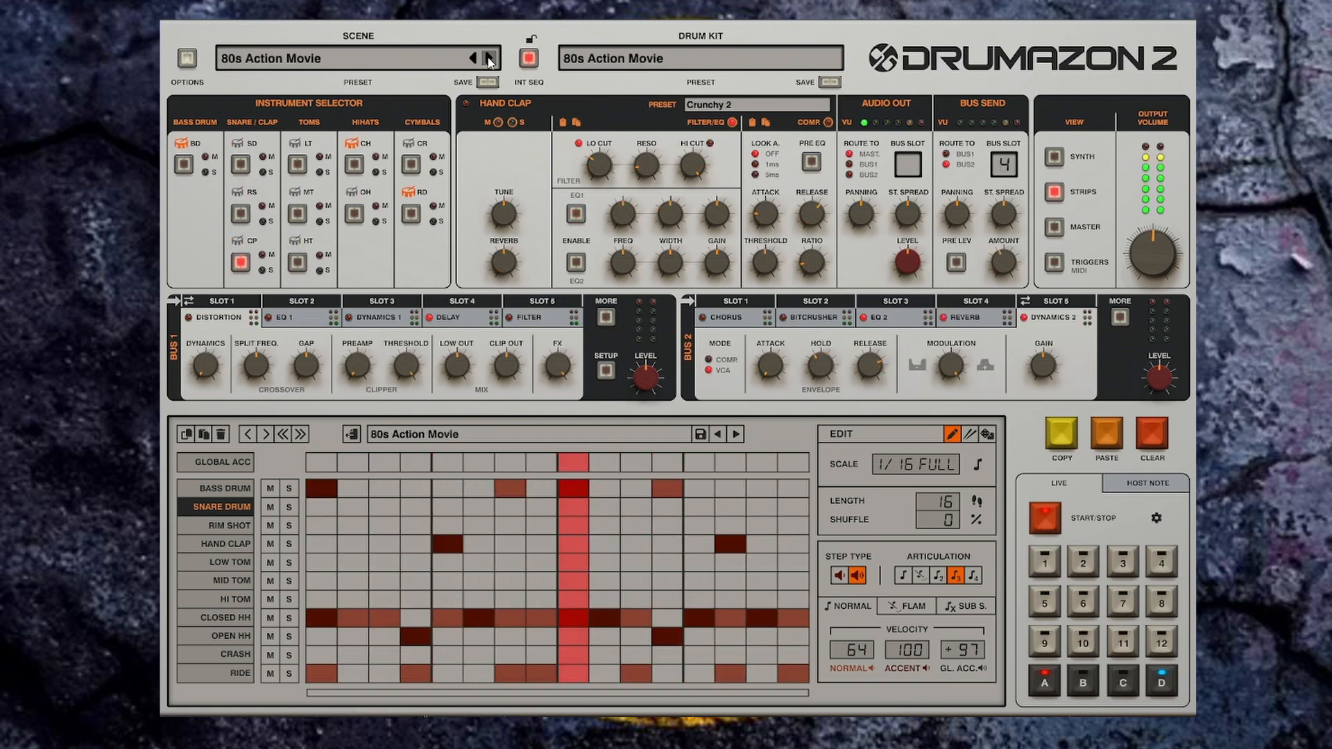
pyautogui.click(489, 58)
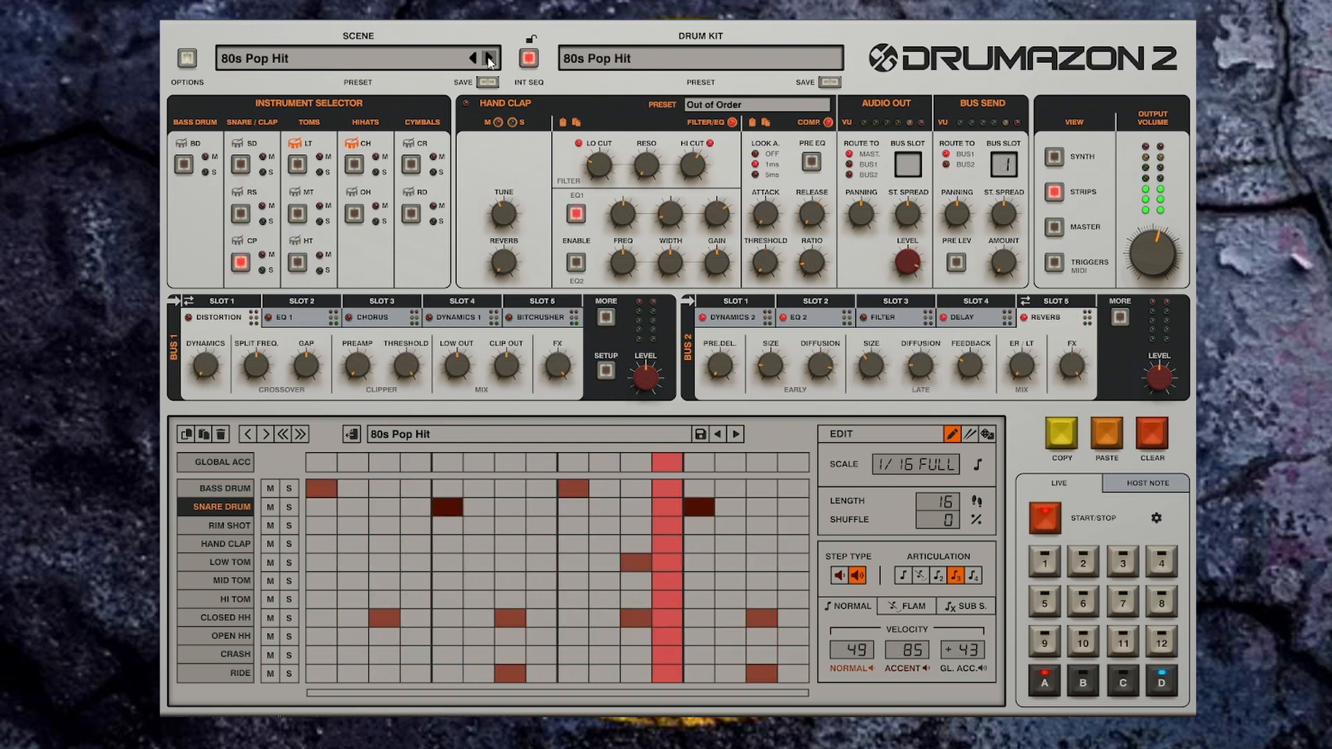
pyautogui.click(490, 58)
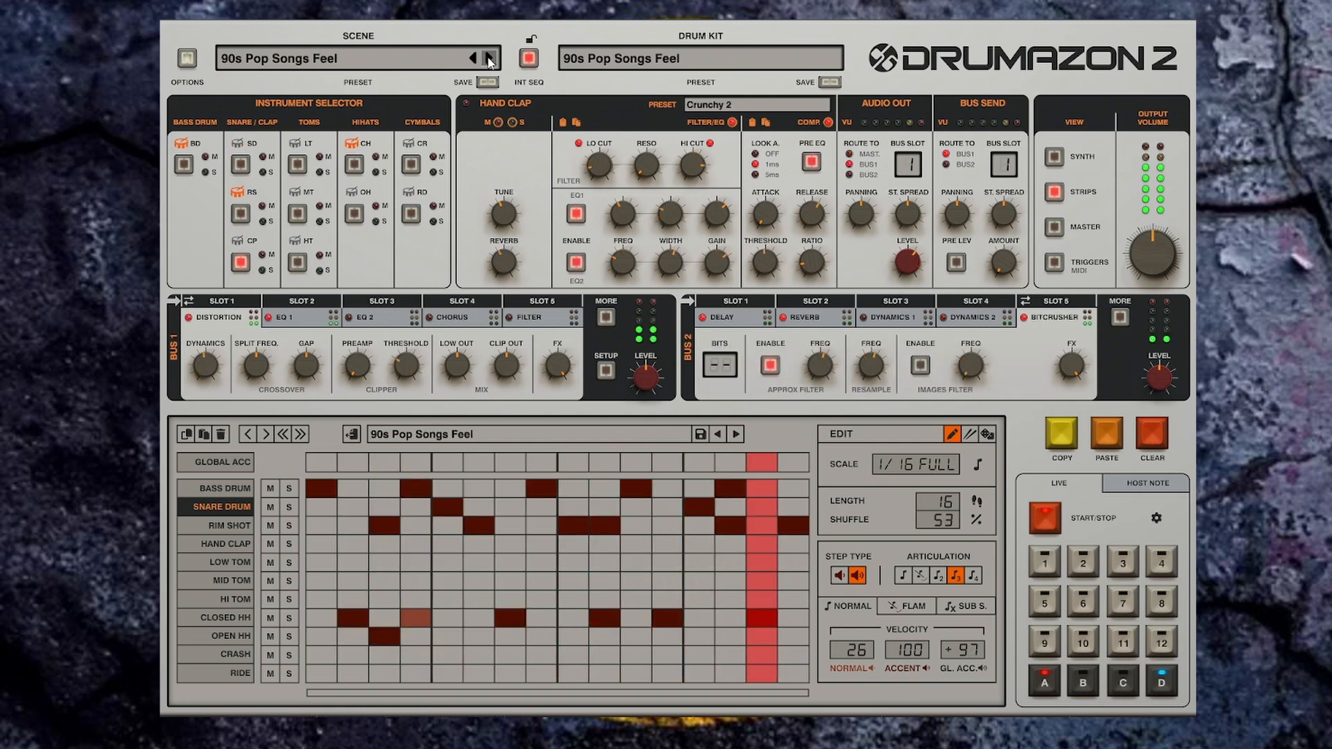
pyautogui.click(489, 59)
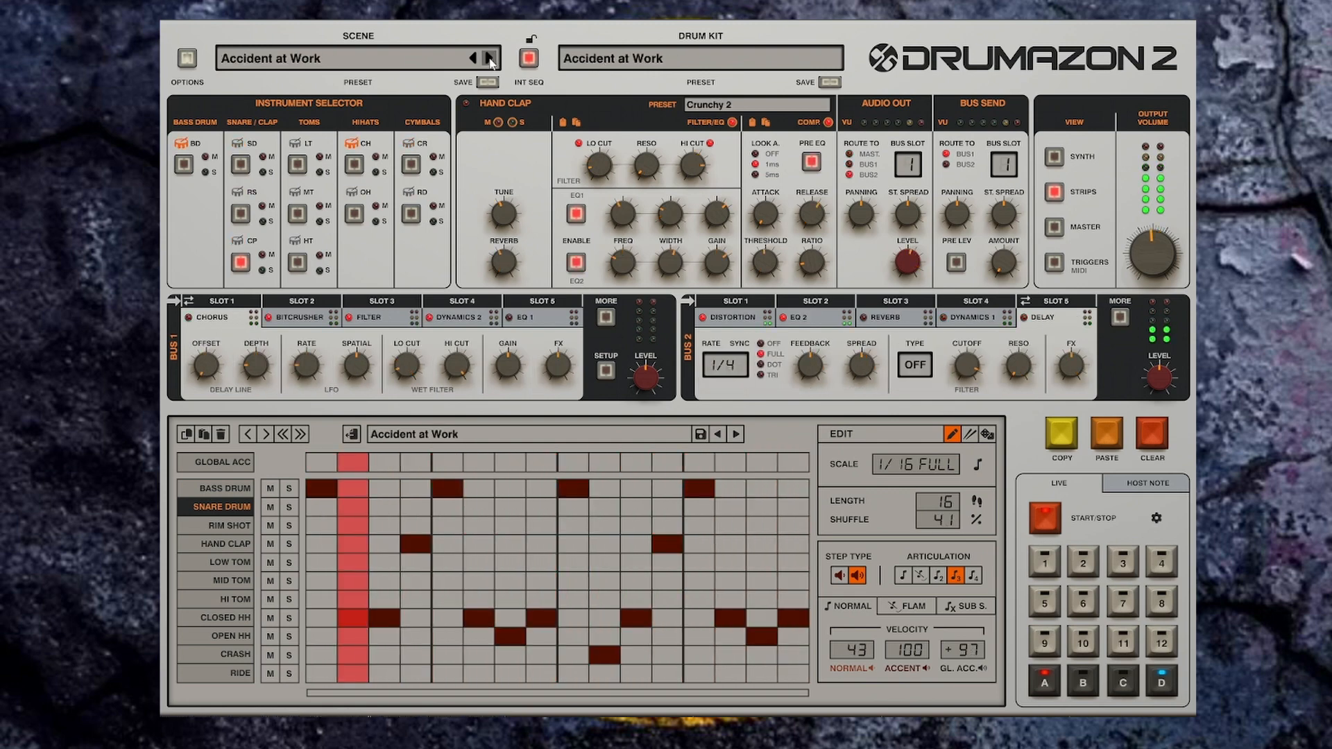
pyautogui.click(490, 58)
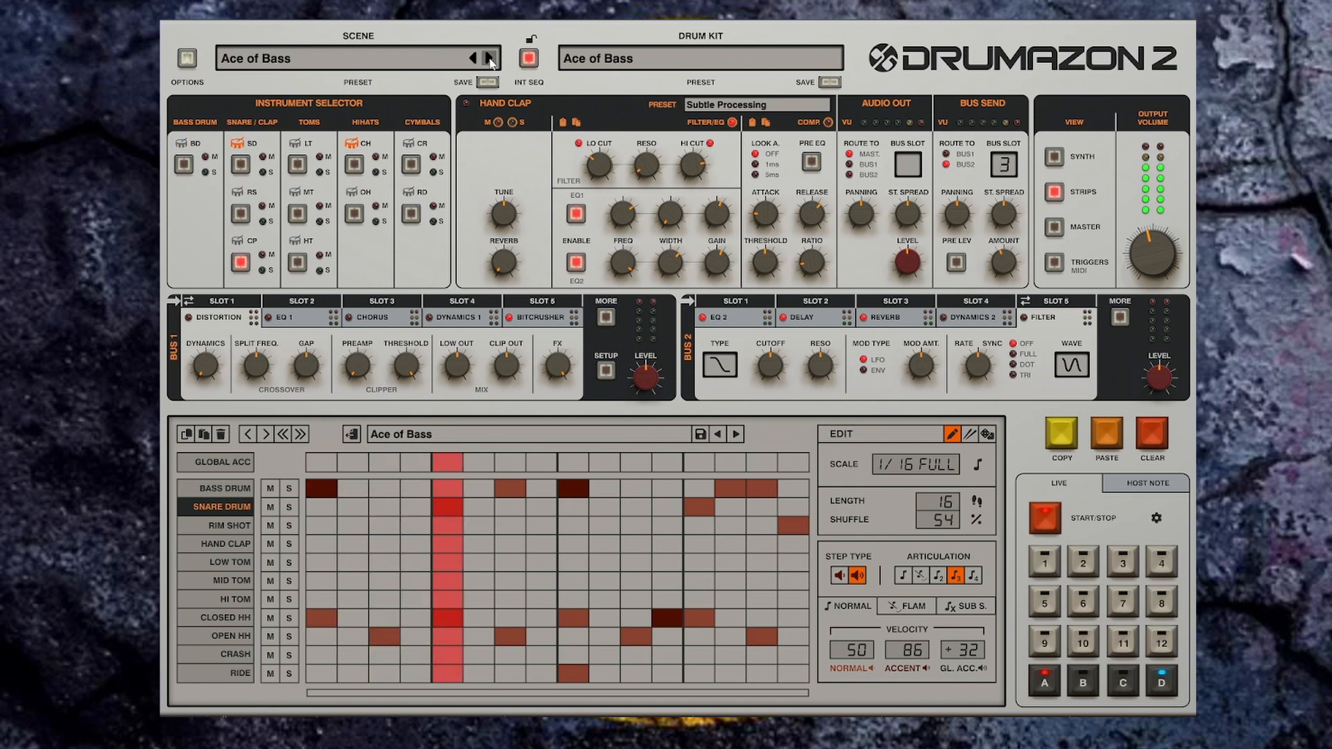
pyautogui.click(490, 58)
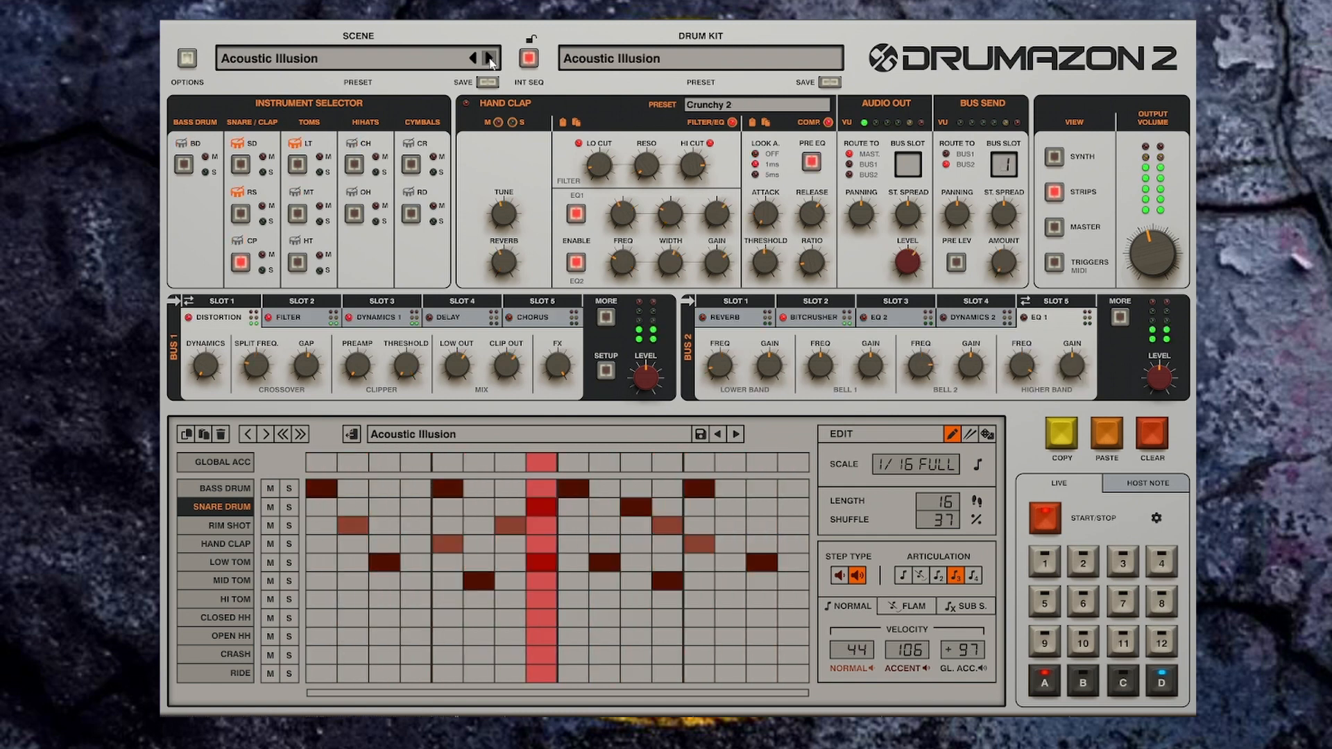
pyautogui.click(490, 58)
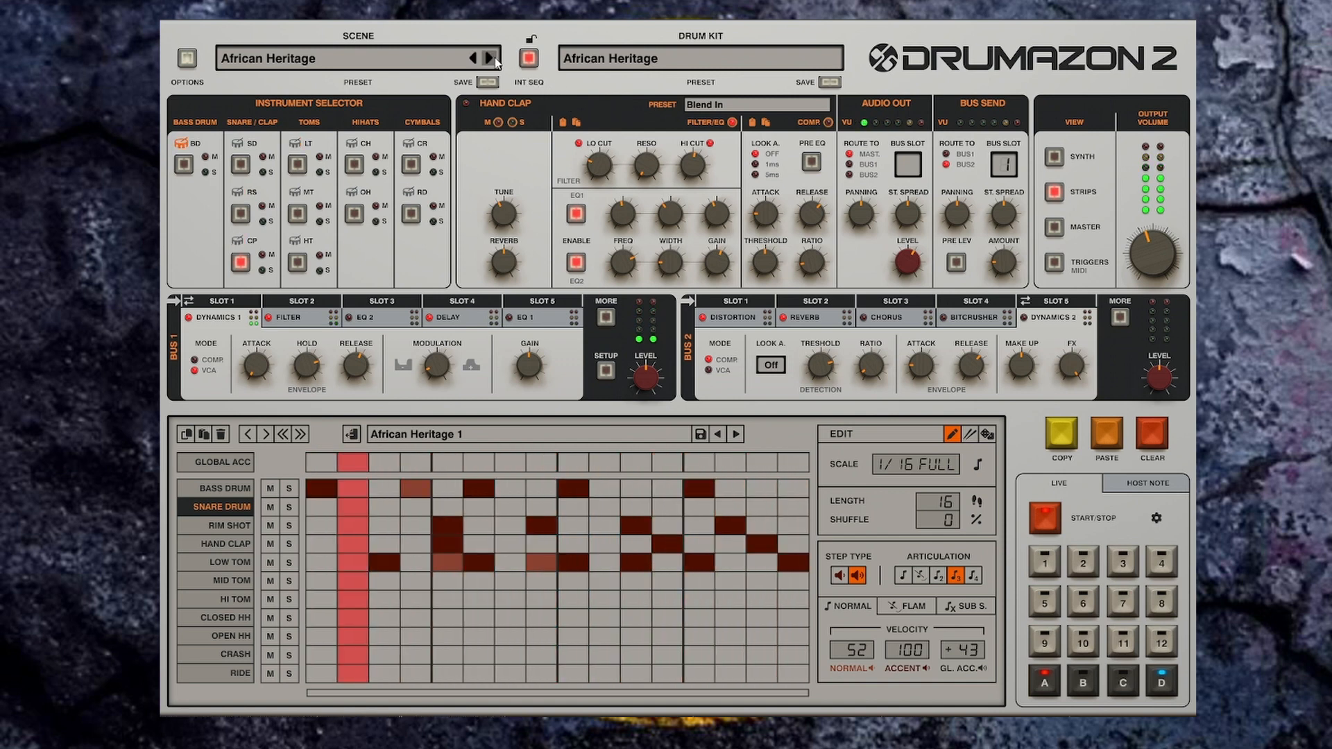
# Step: Step through the following scene presets, auditioning each, up to Angry Beats 1
pyautogui.click(489, 58)
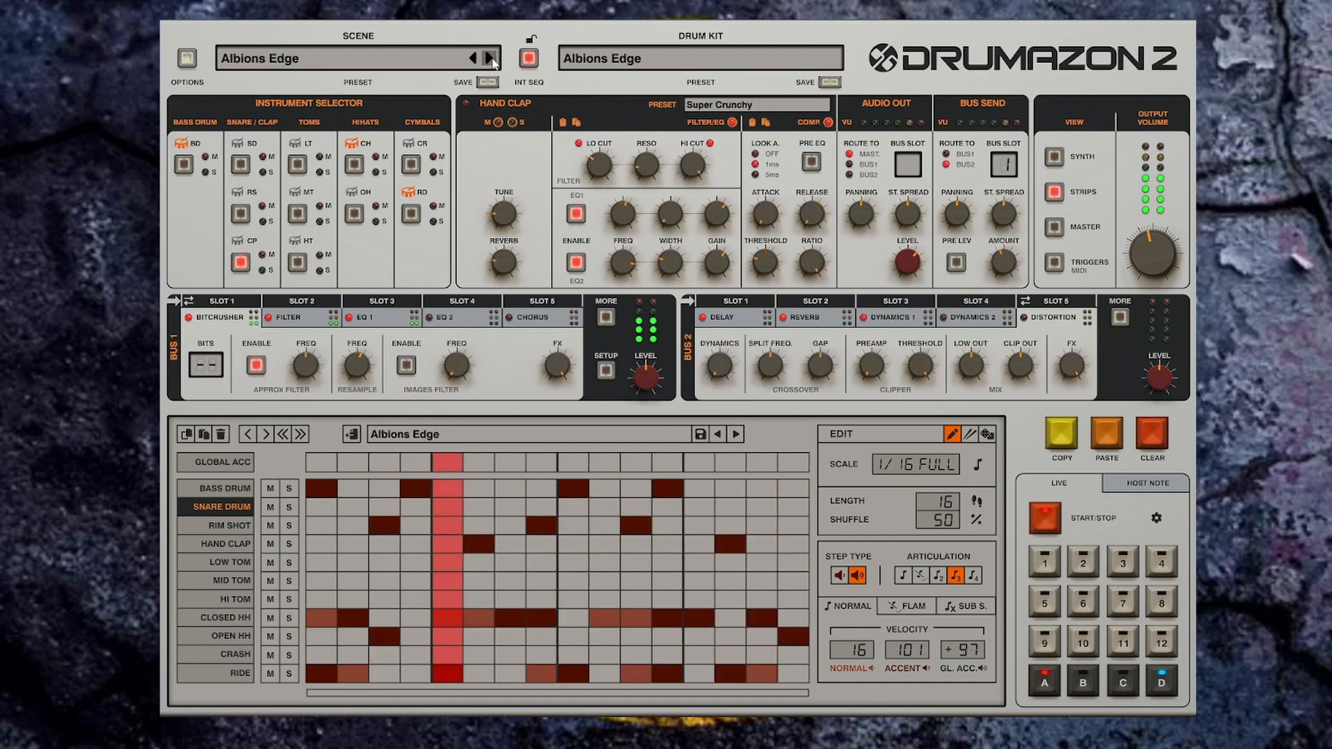
pyautogui.click(490, 58)
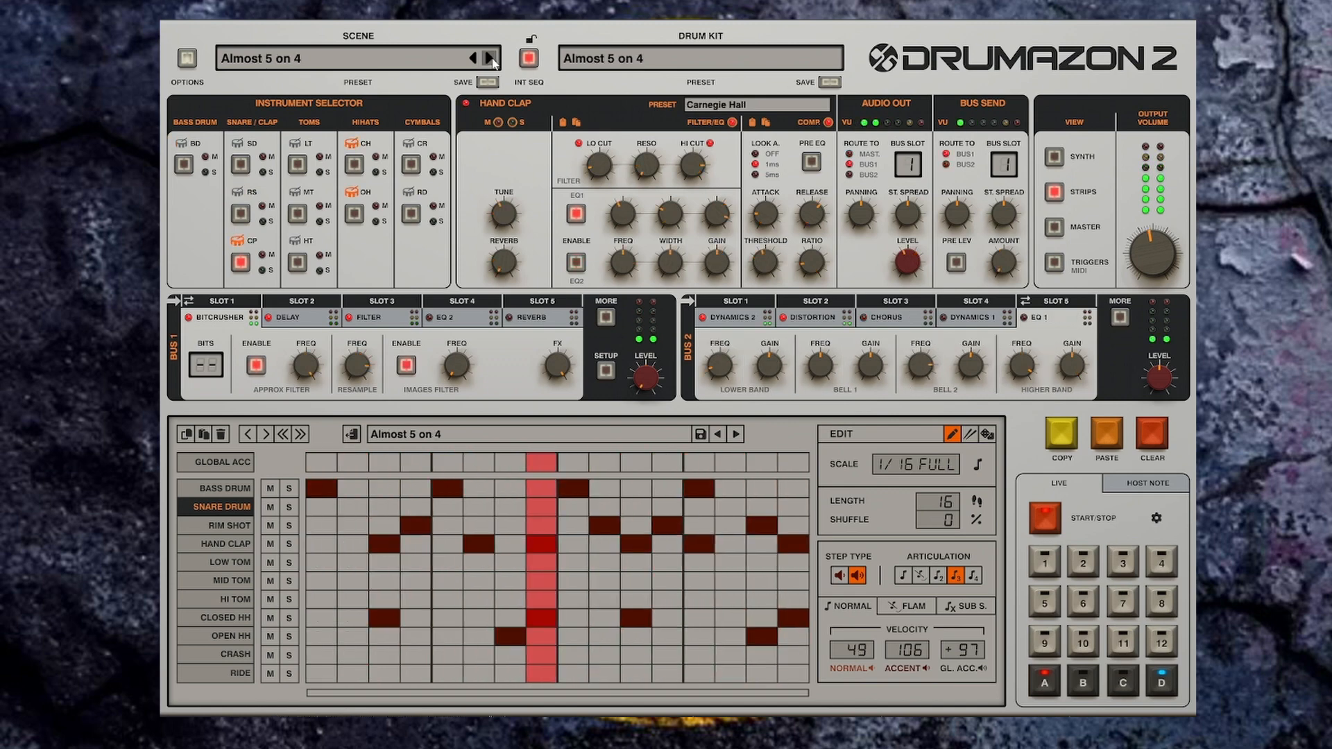
pyautogui.click(490, 58)
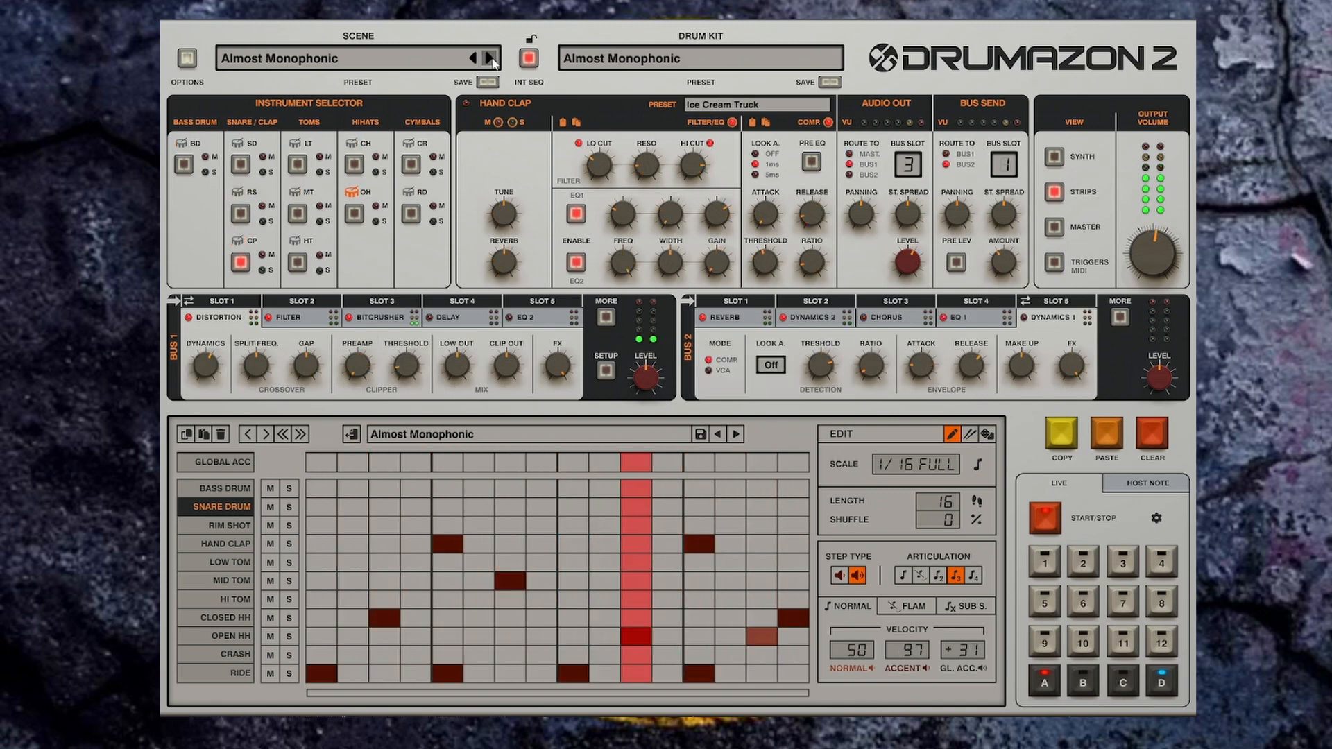
pyautogui.click(490, 59)
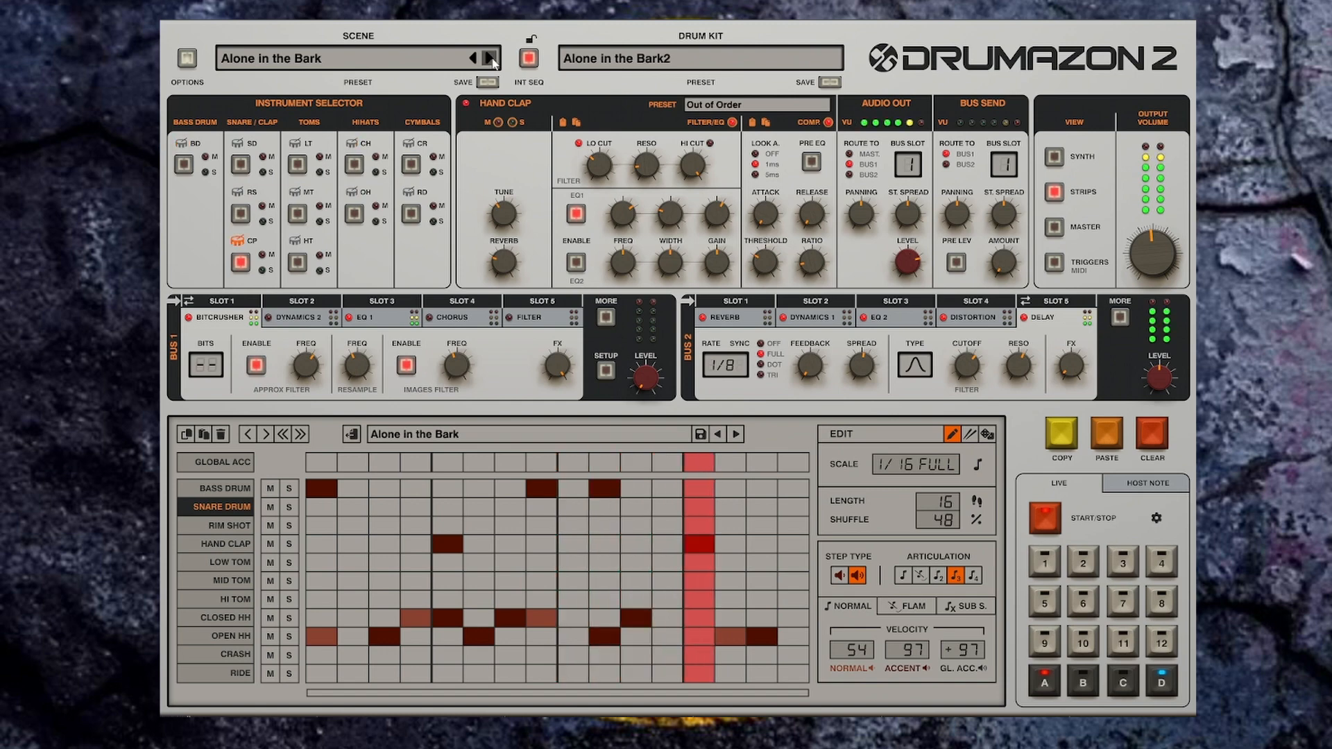
pyautogui.click(490, 59)
pyautogui.click(490, 58)
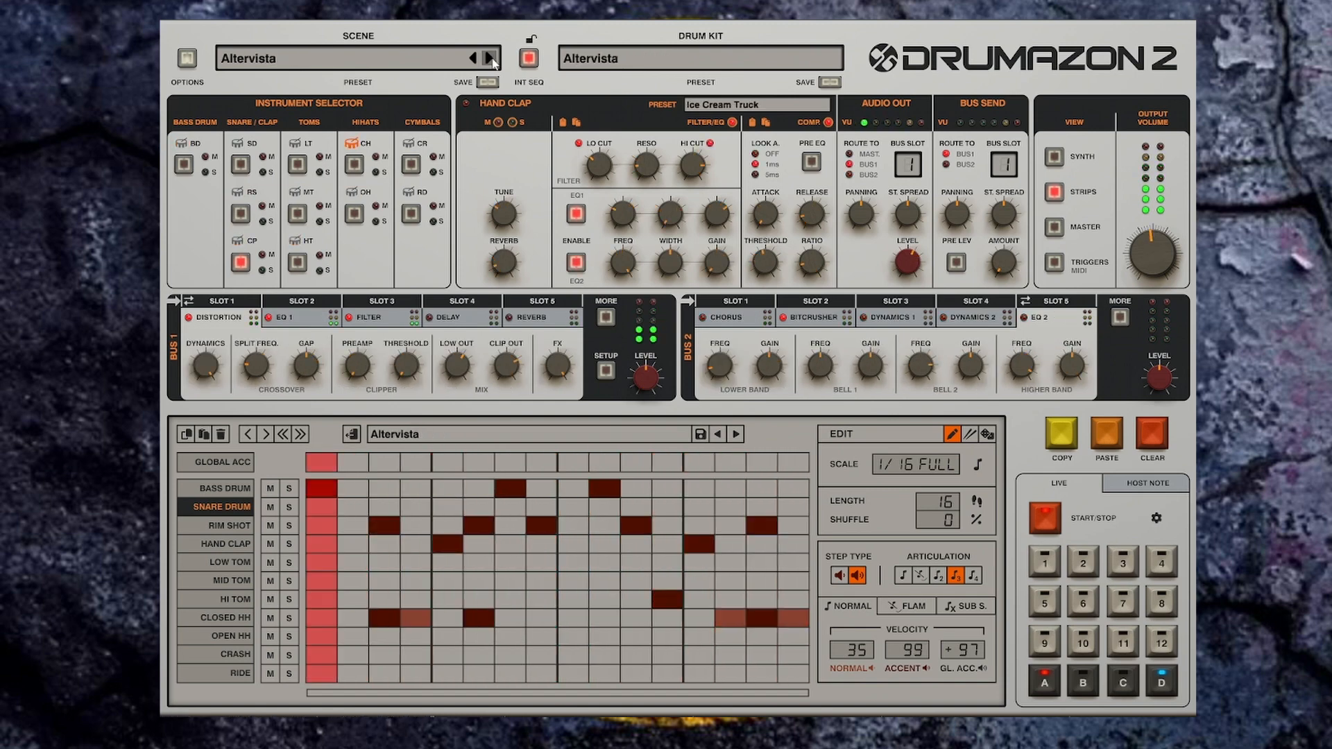
pyautogui.click(490, 58)
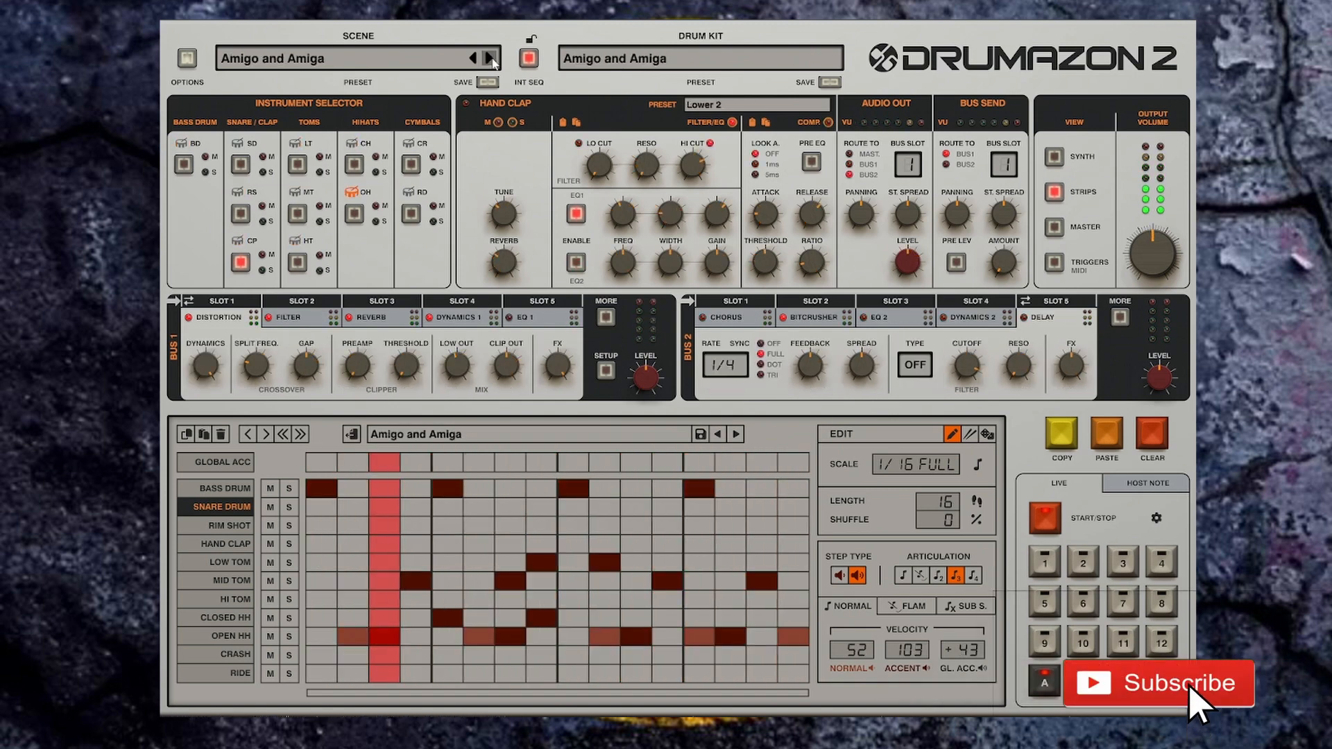
pyautogui.click(490, 58)
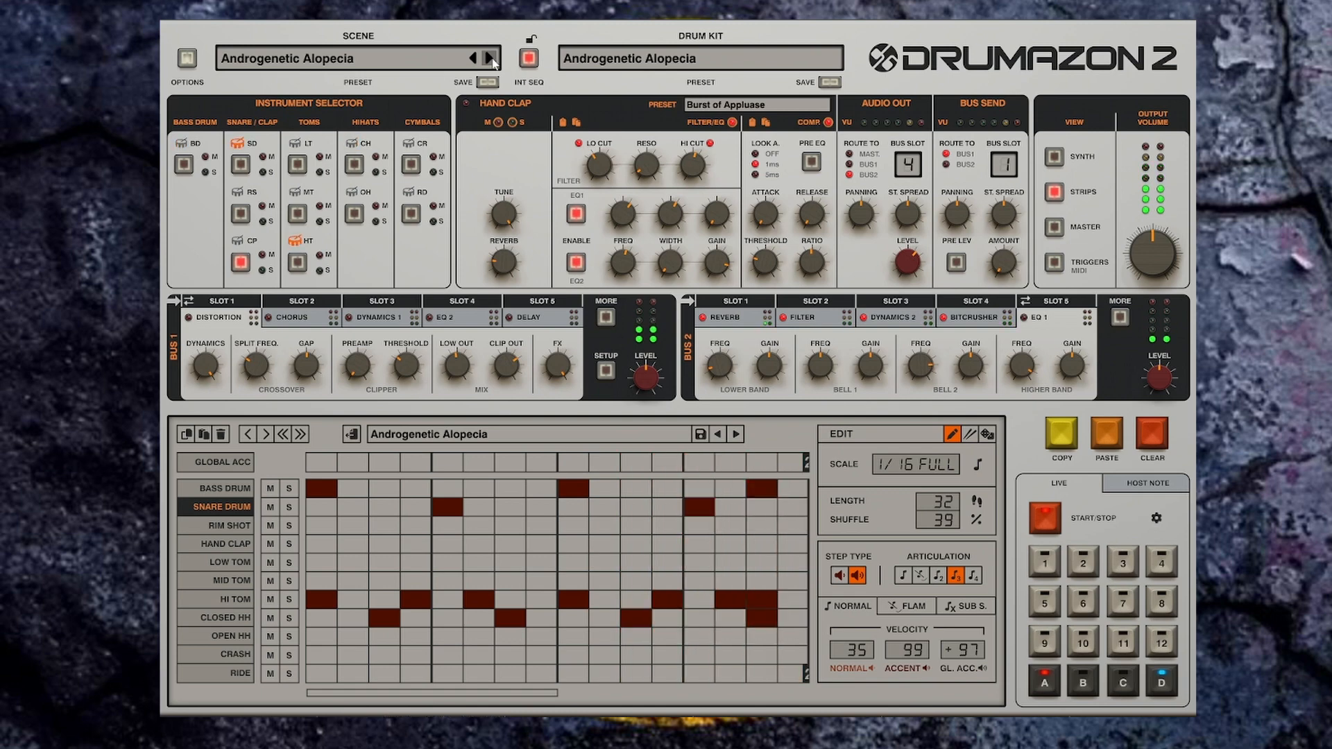
pyautogui.click(490, 58)
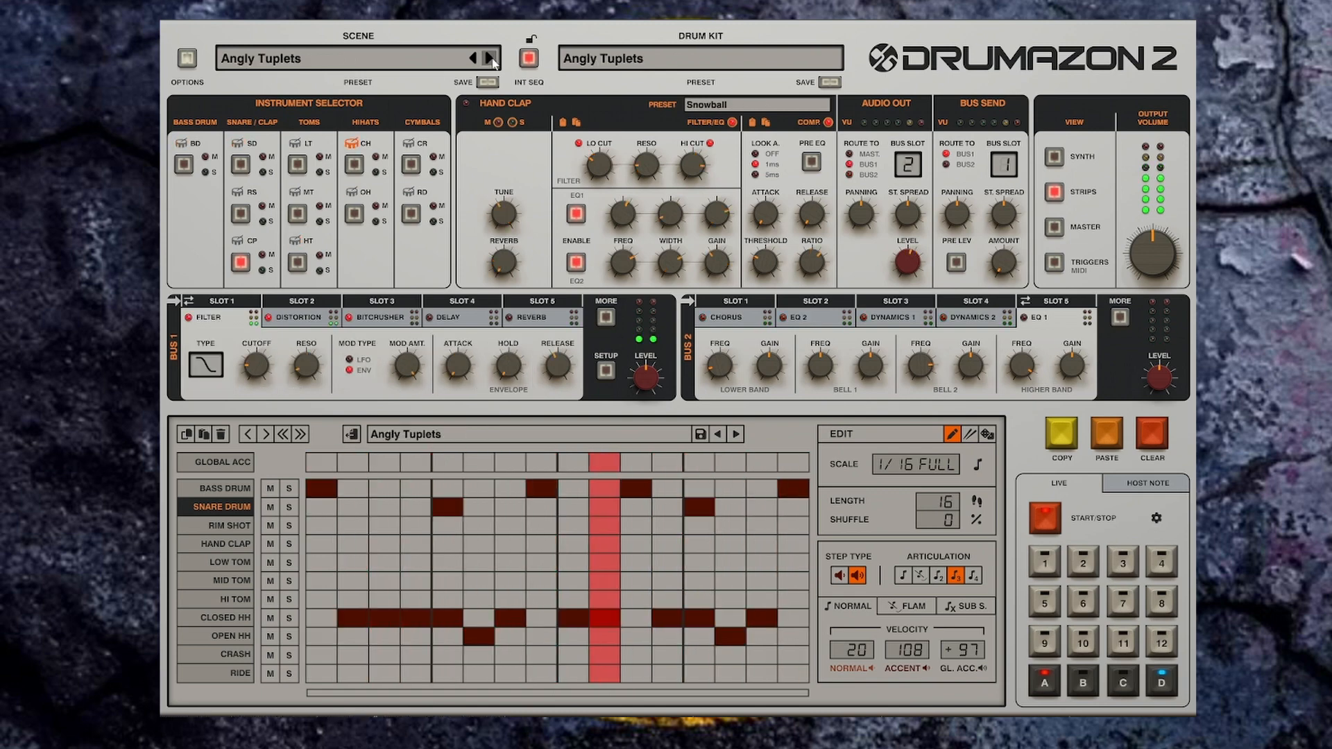
pyautogui.click(490, 59)
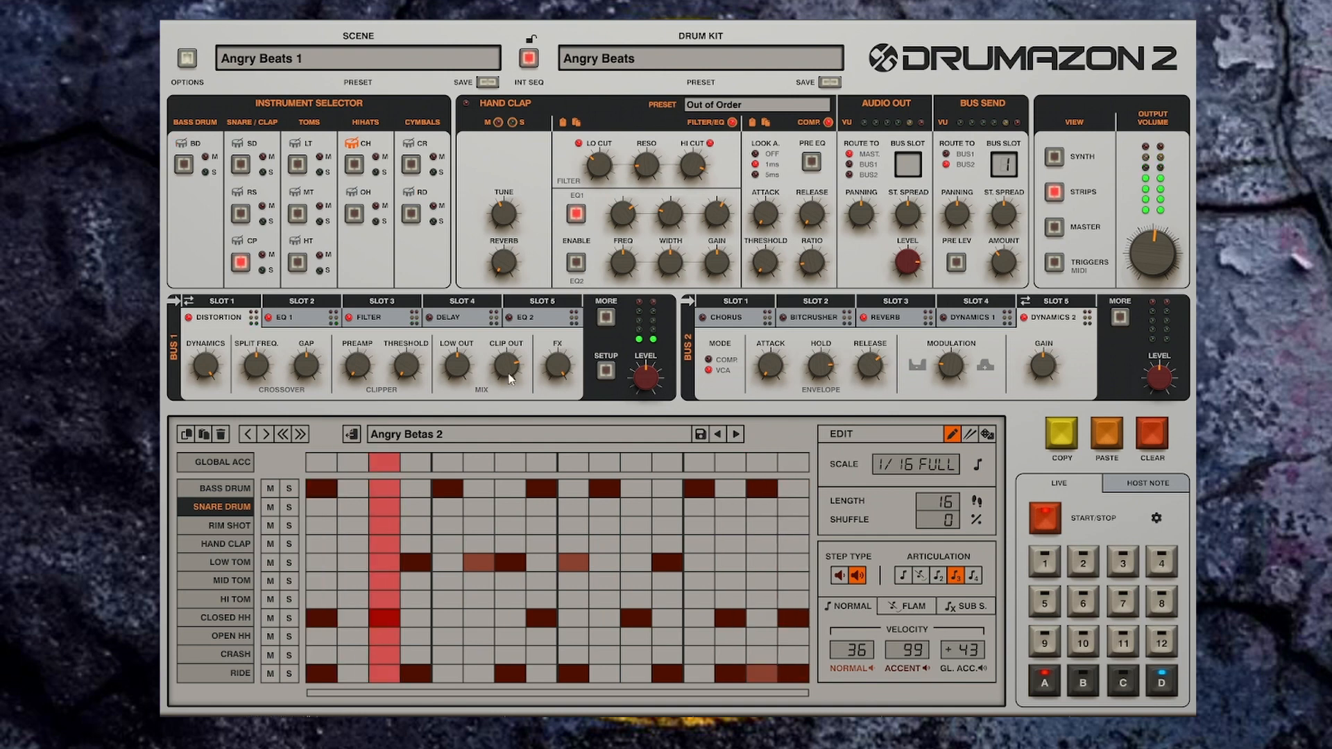
# Step: Continue auditioning scene presets one by one until Boogie Man is loaded
pyautogui.click(489, 59)
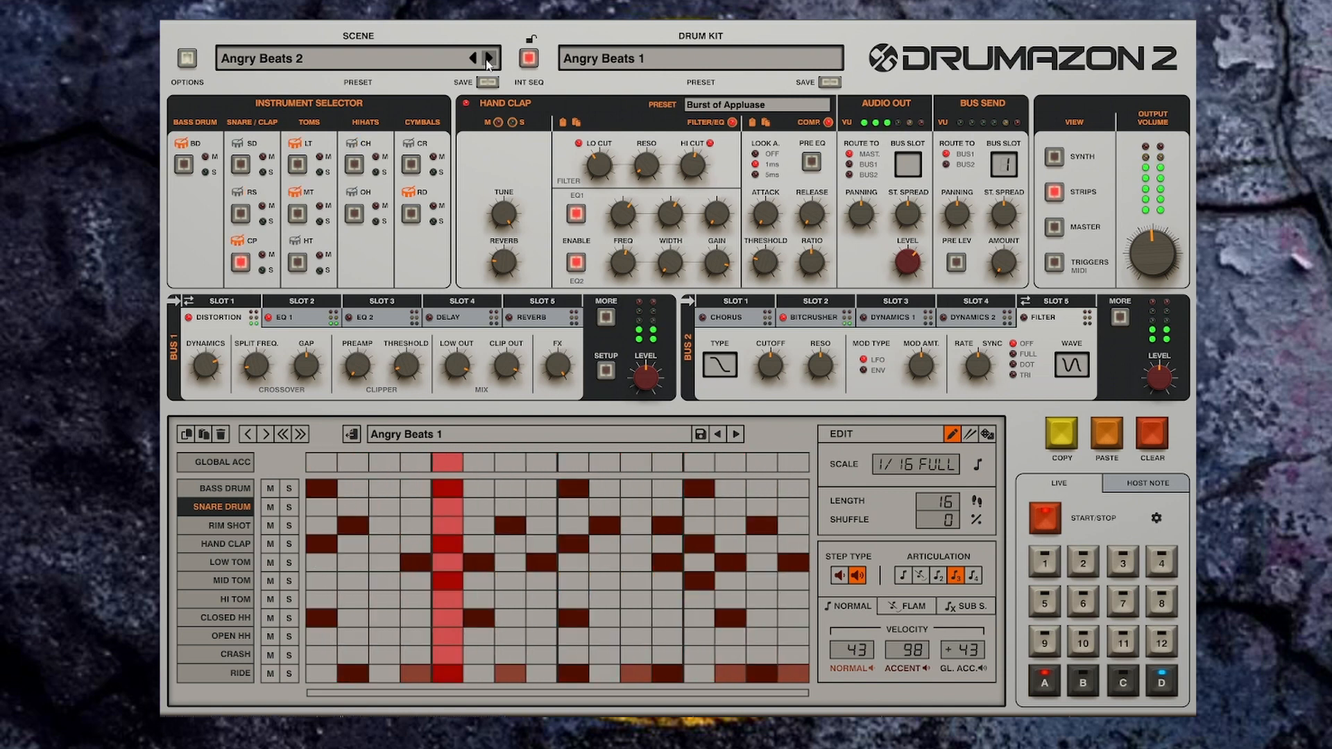
pyautogui.click(490, 59)
pyautogui.click(490, 59)
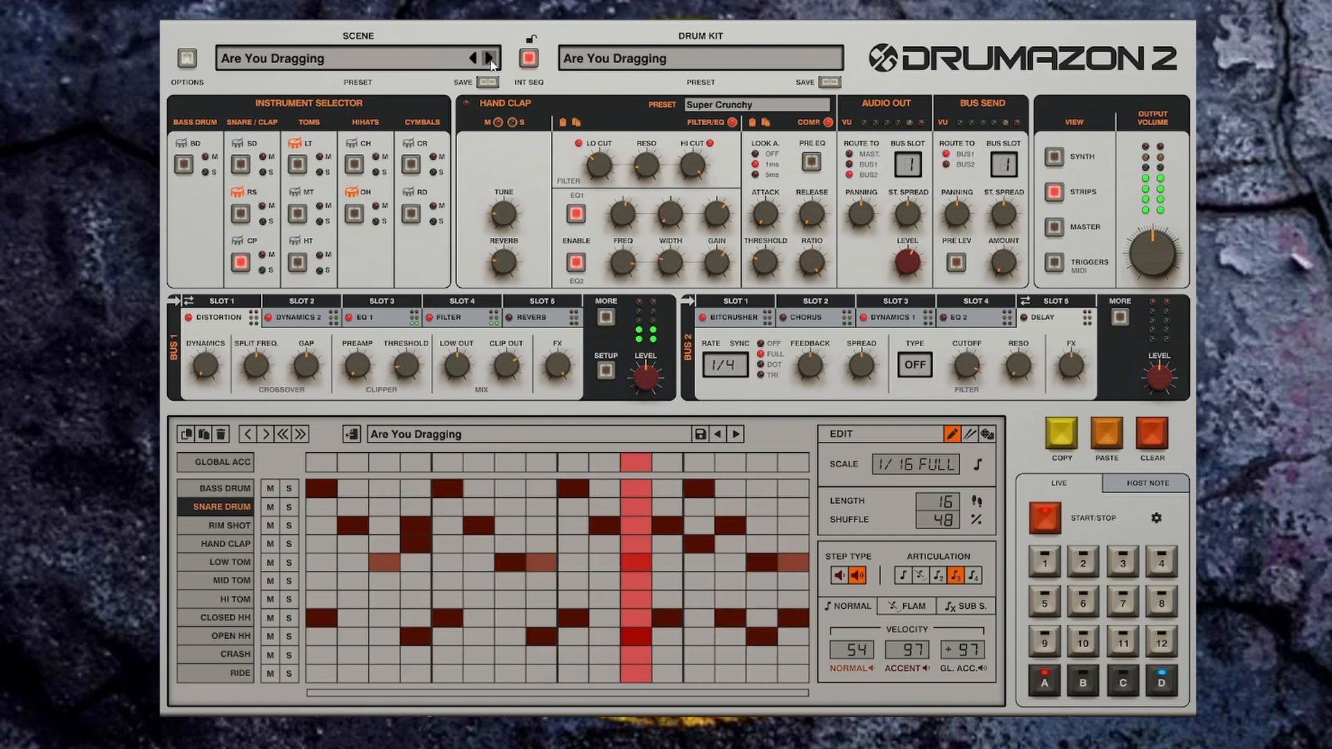
pyautogui.click(490, 59)
pyautogui.click(490, 59)
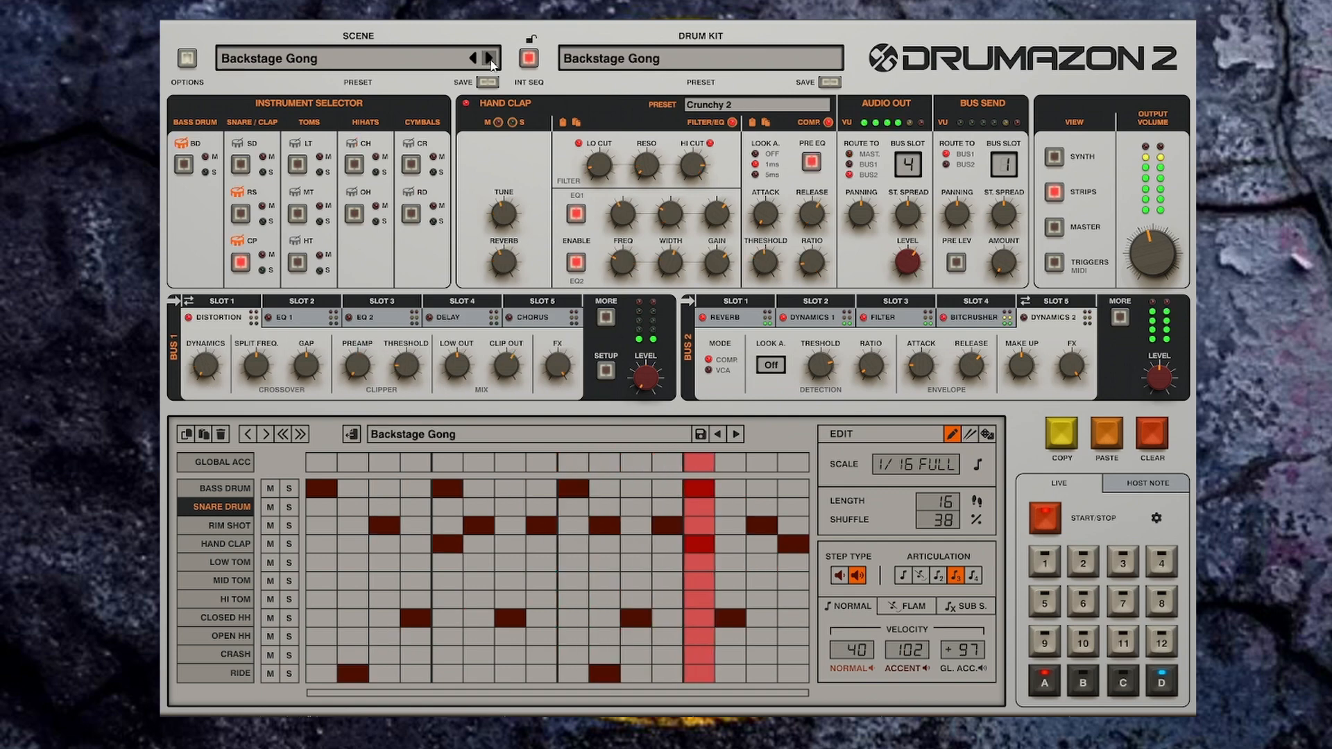
pyautogui.click(490, 59)
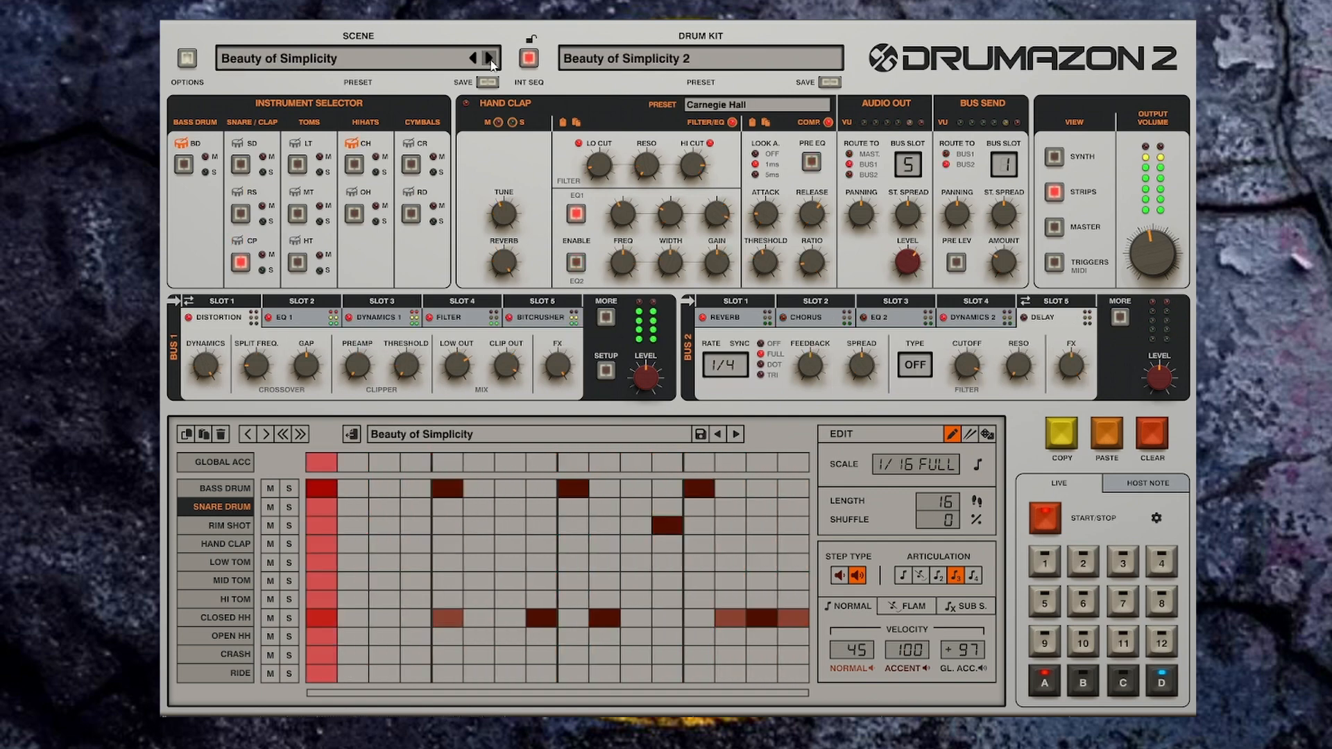
pyautogui.click(490, 59)
pyautogui.click(489, 59)
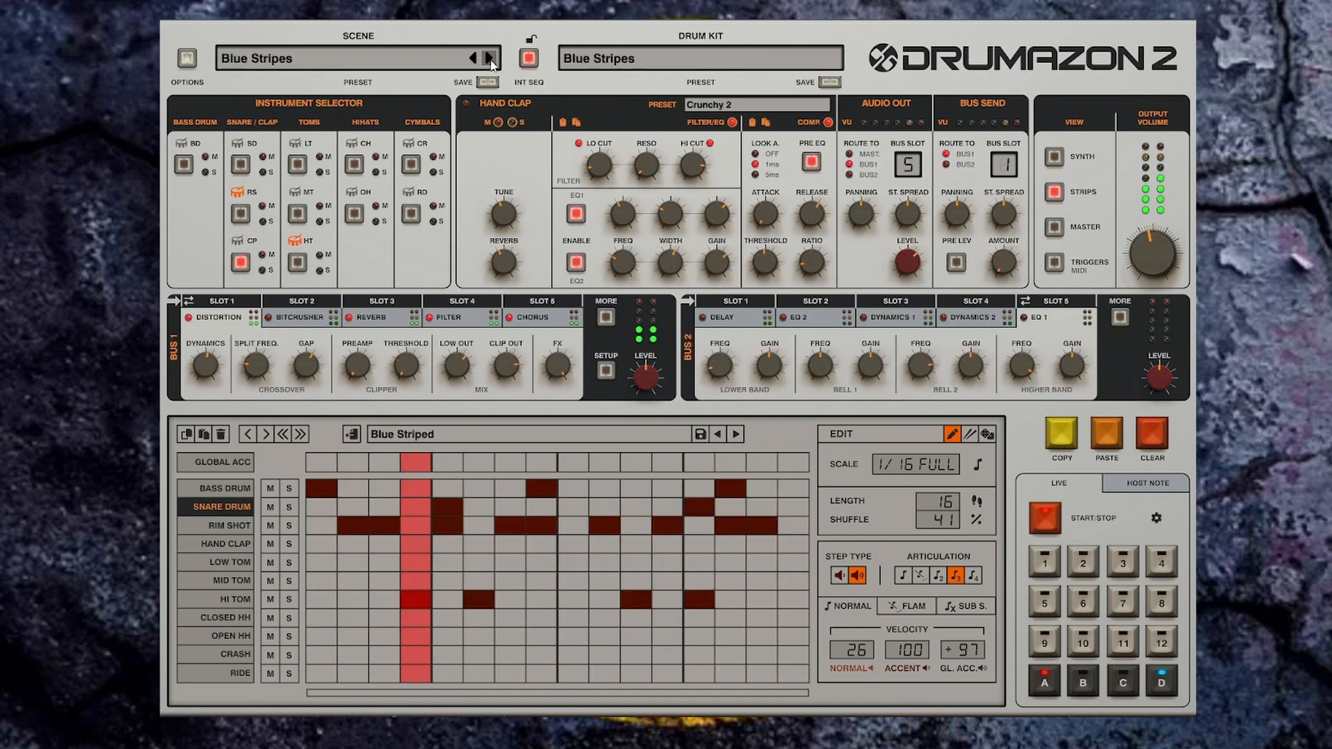
pyautogui.click(490, 59)
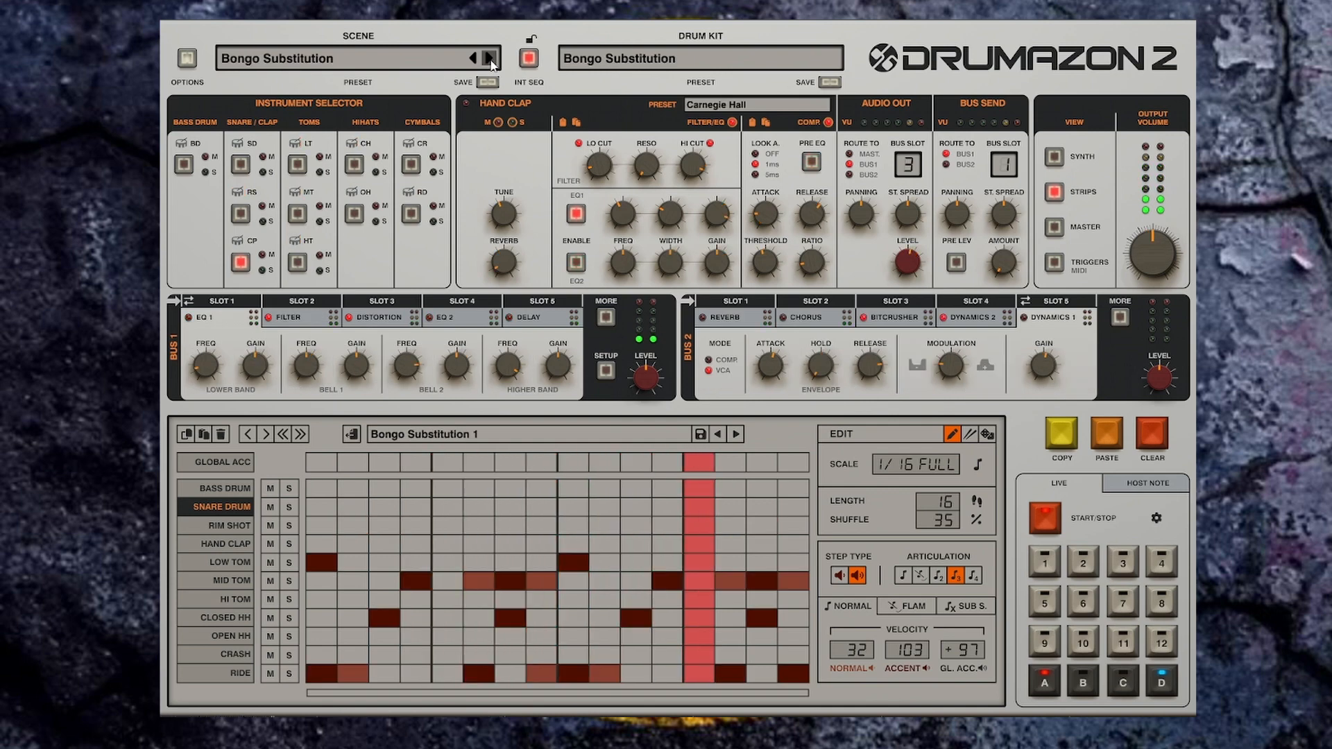
pyautogui.click(489, 59)
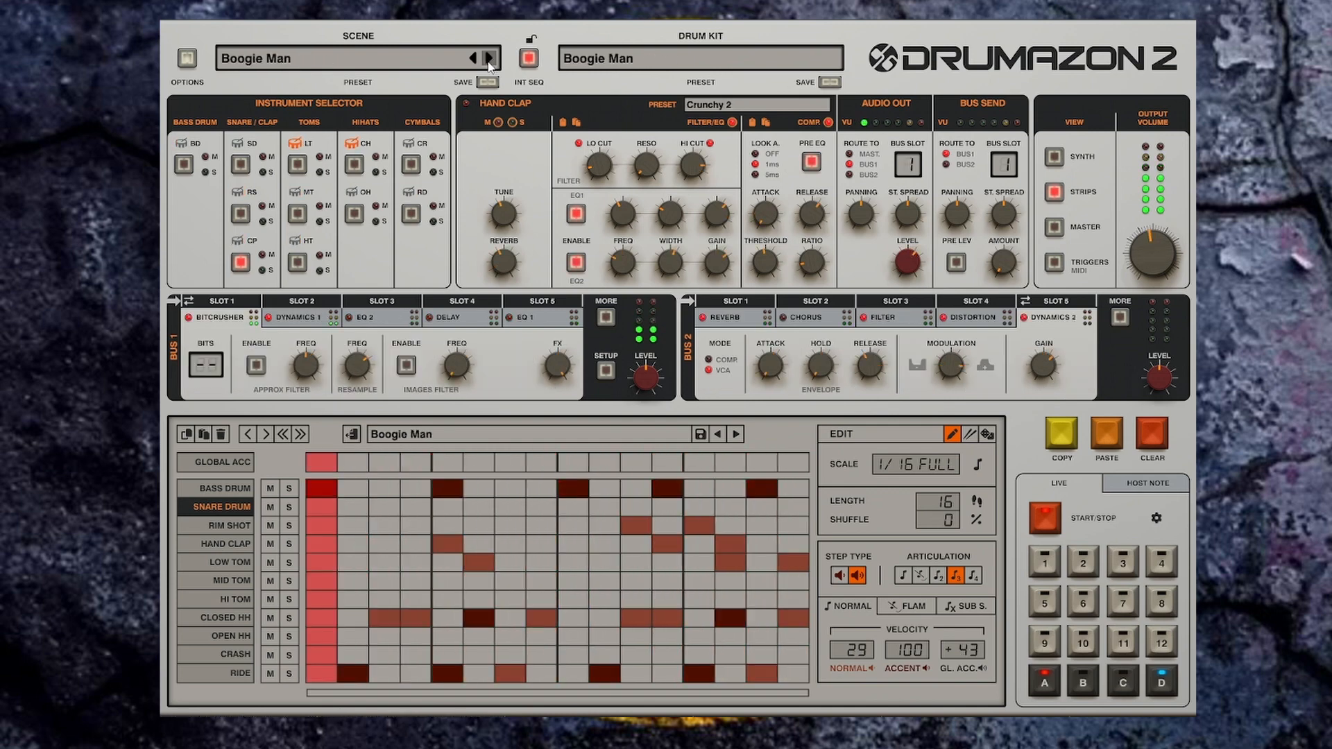
# Step: Keep stepping through the scene presets until Circus in Town is loaded
pyautogui.click(489, 60)
pyautogui.click(489, 59)
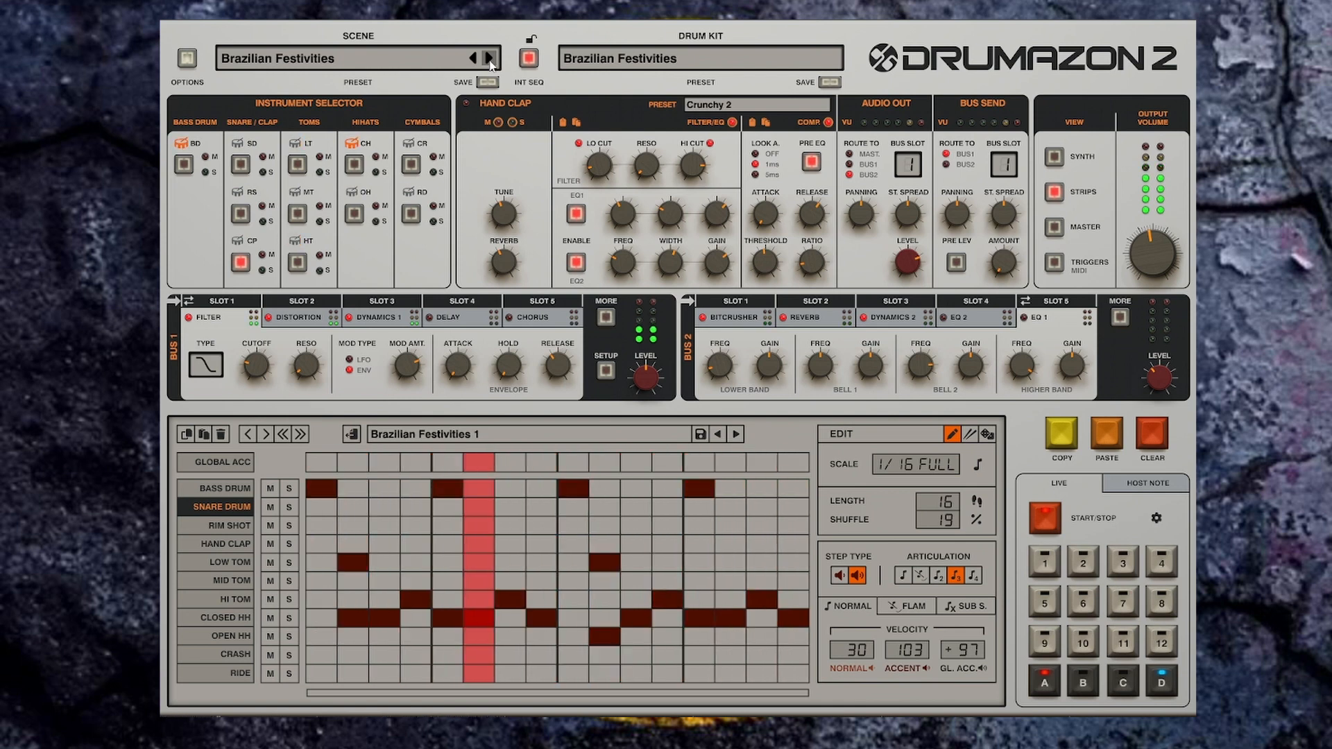
pyautogui.click(490, 60)
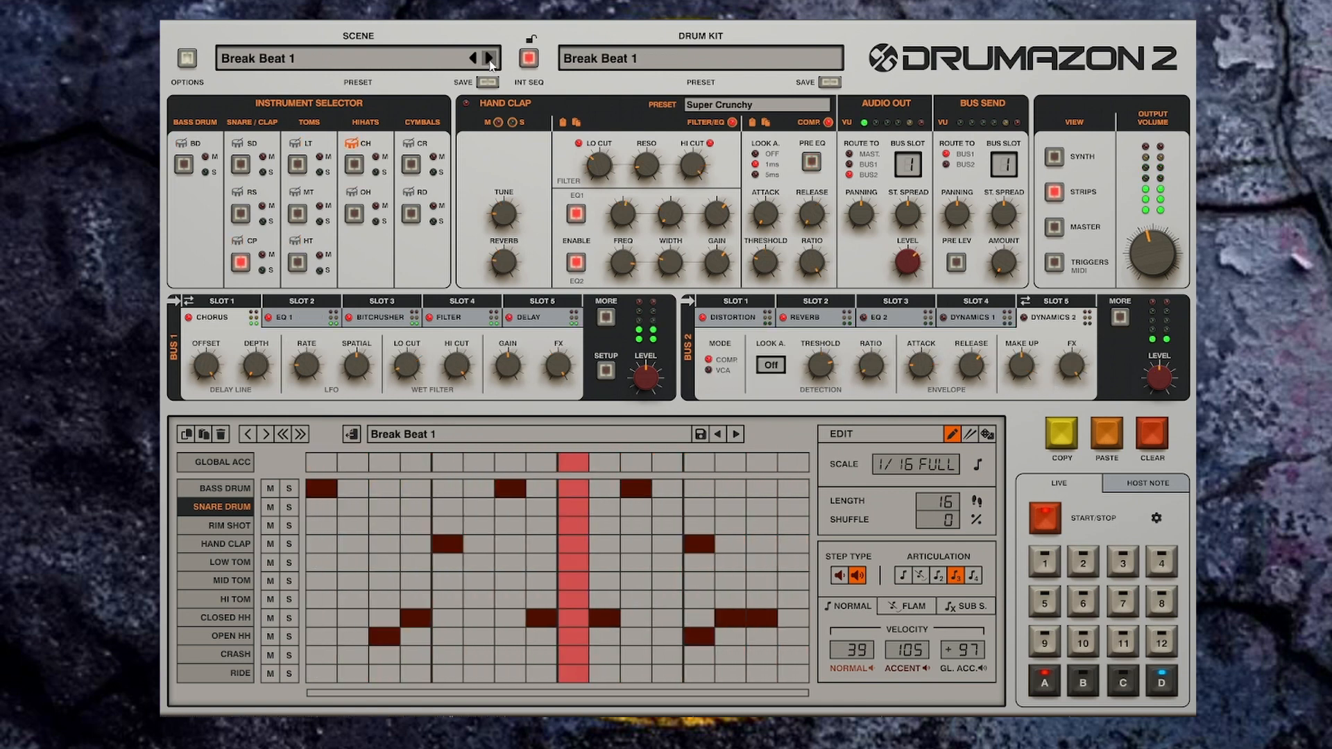
pyautogui.click(489, 60)
pyautogui.click(490, 59)
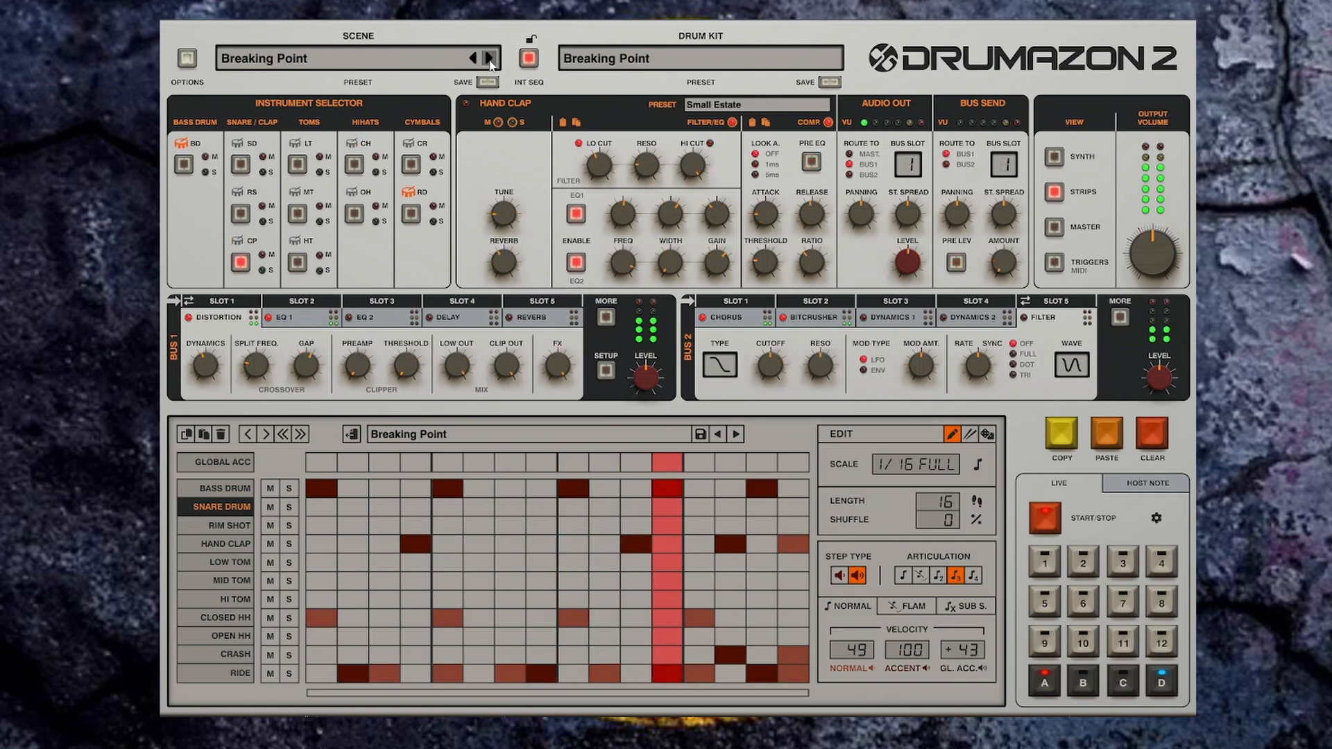
pyautogui.click(490, 60)
pyautogui.click(489, 60)
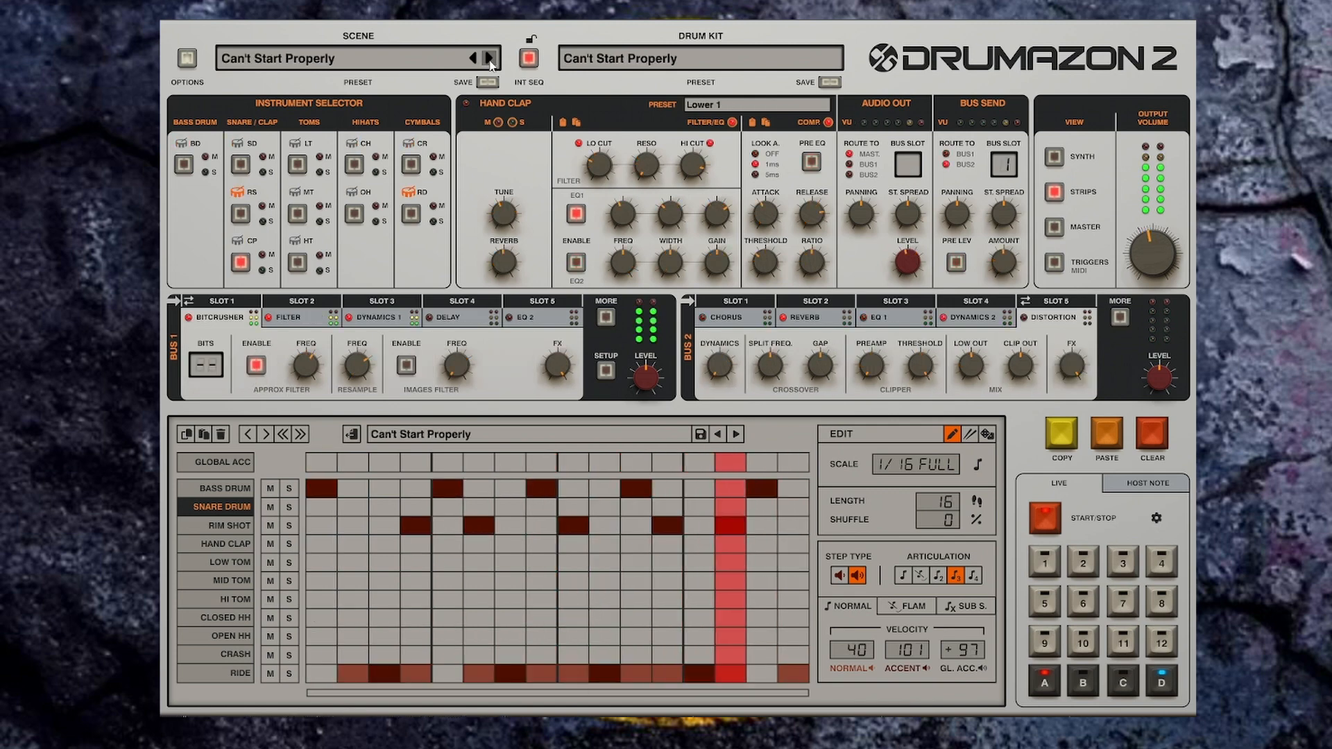
pyautogui.click(490, 60)
pyautogui.click(489, 59)
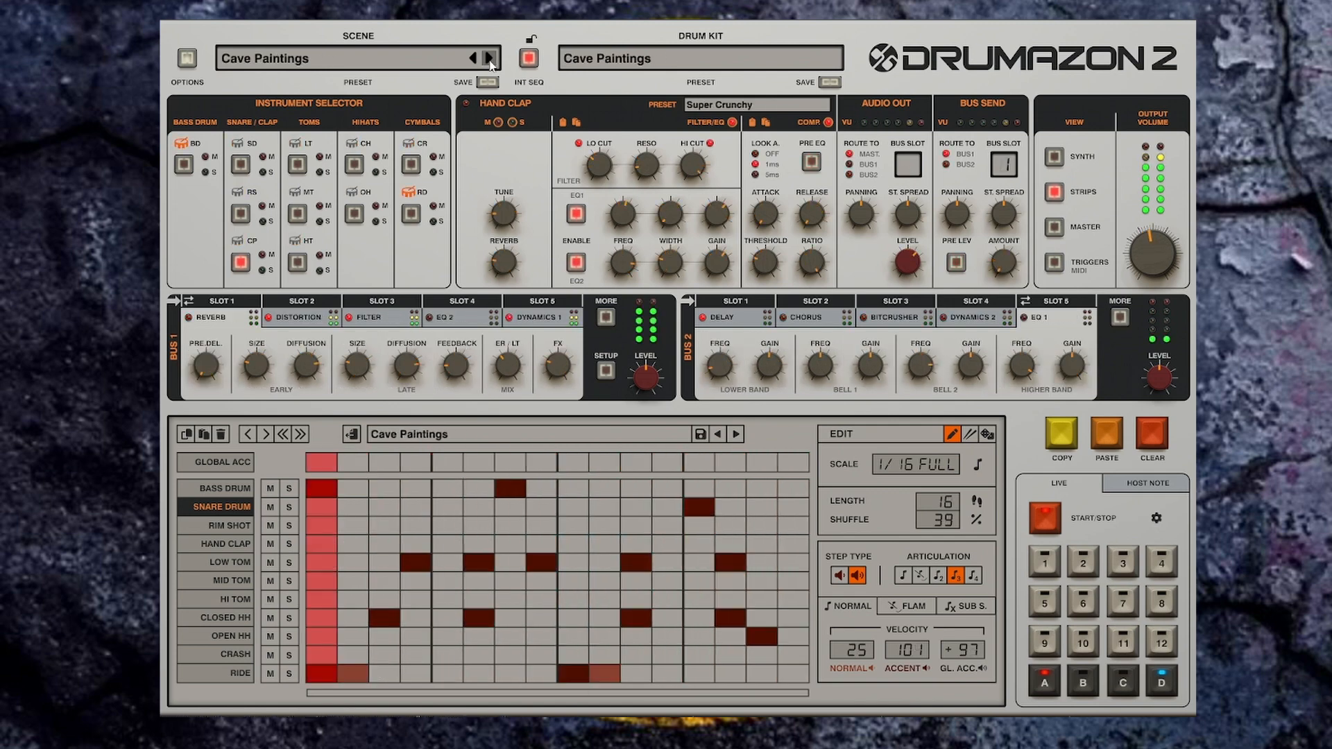
pyautogui.click(490, 60)
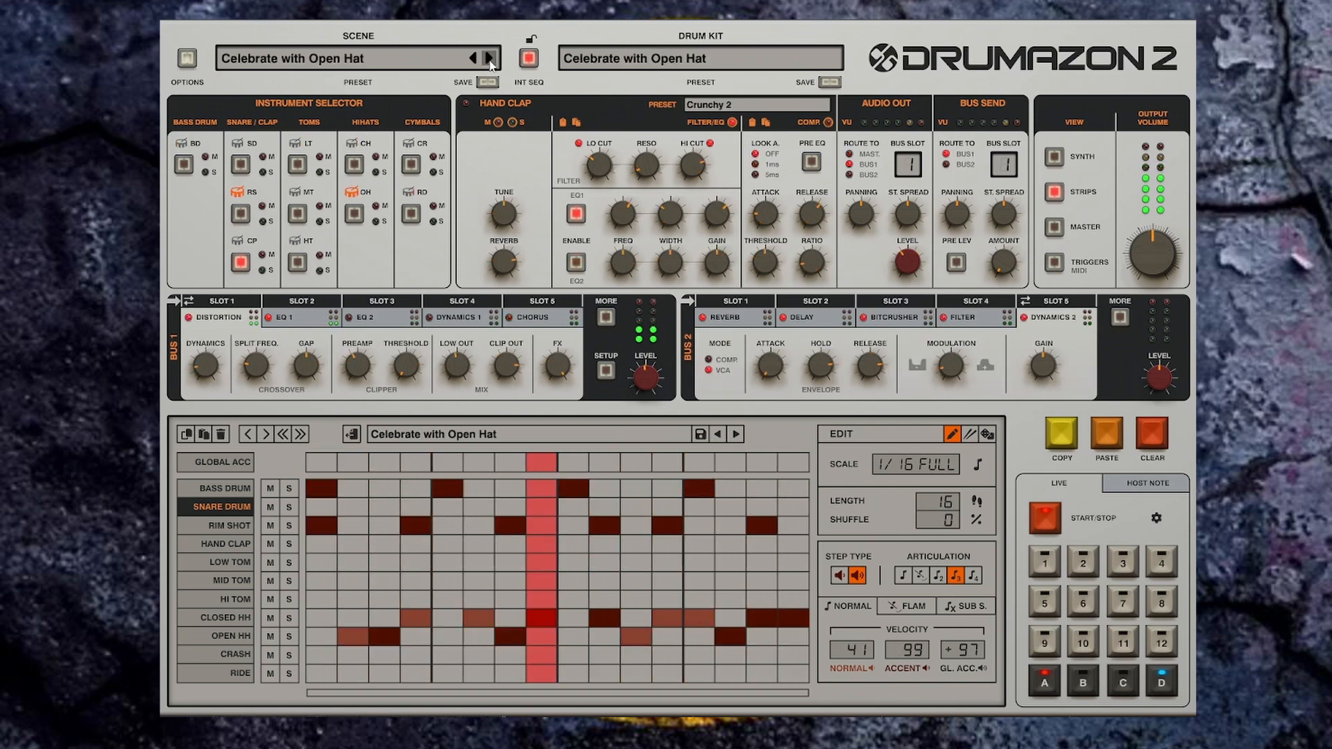
pyautogui.click(490, 60)
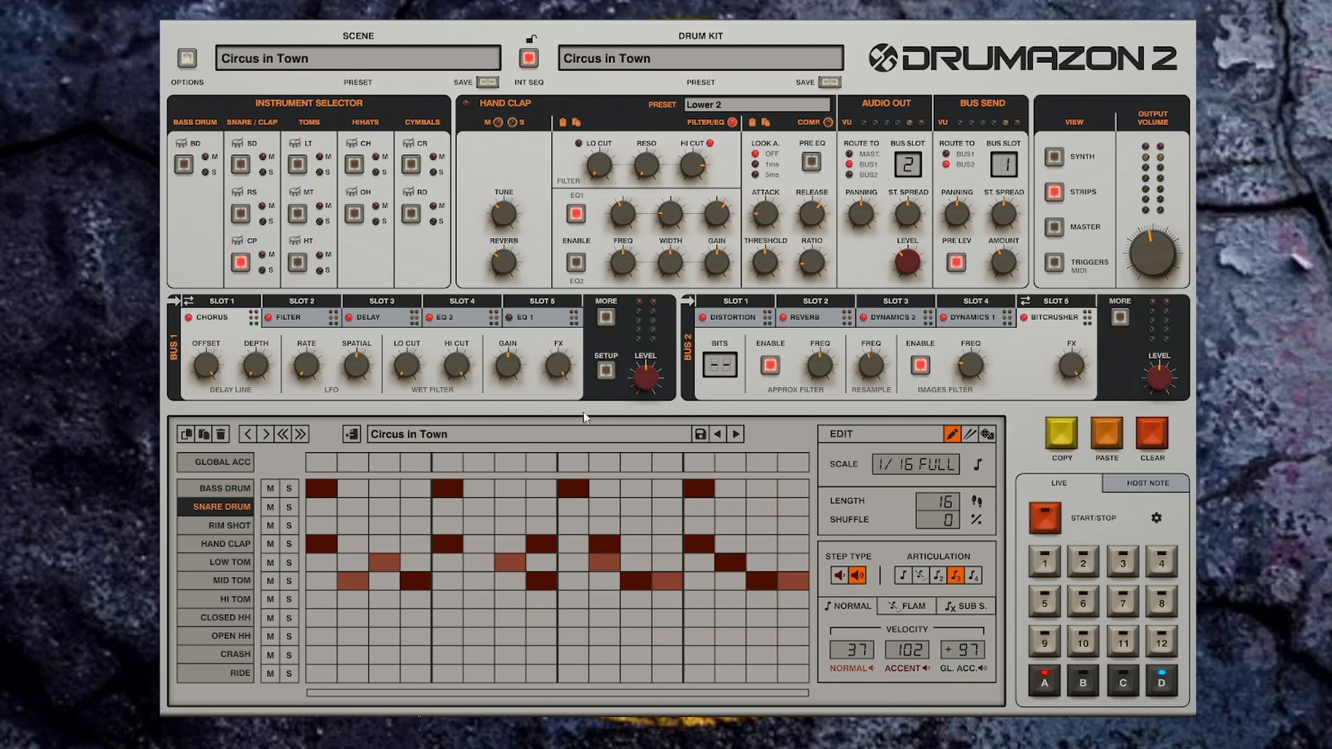
# Step: Open the scene preset browser, scroll through the factory preset list, and close it with OK
pyautogui.click(383, 74)
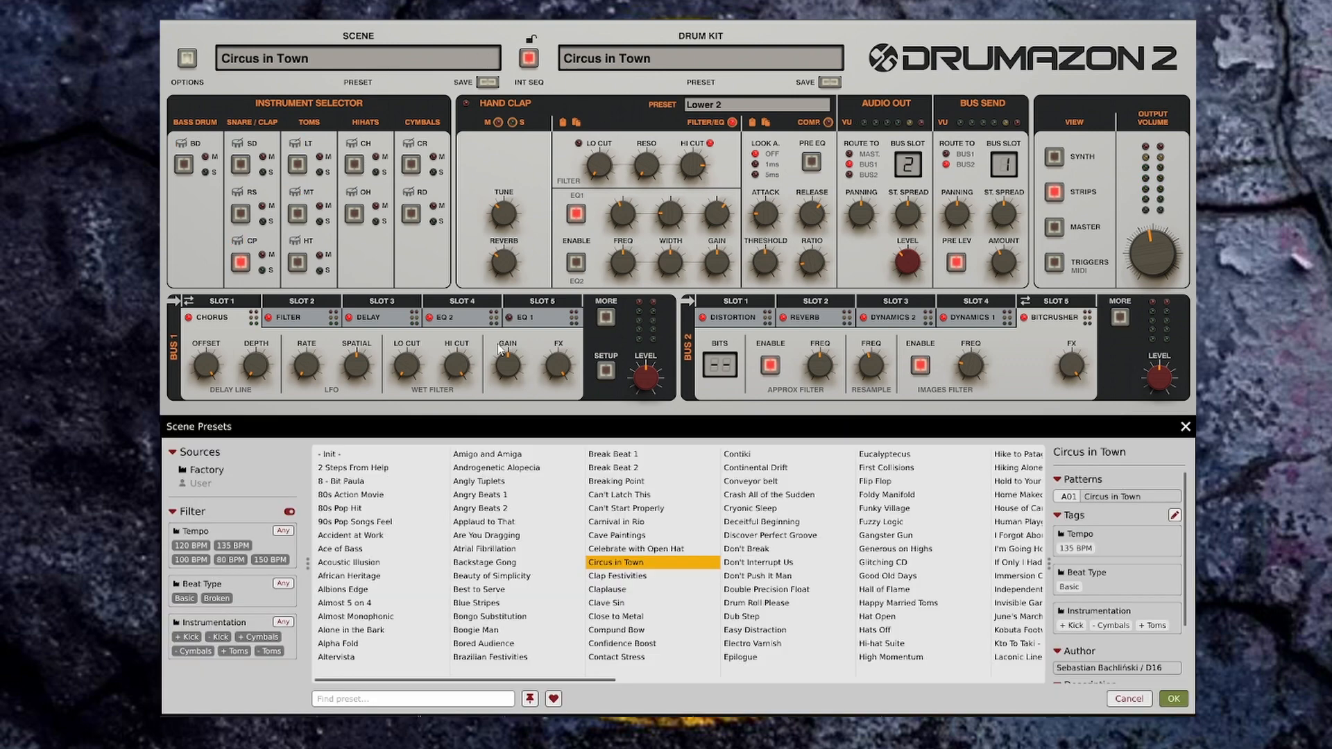
pyautogui.moveTo(526, 682); pyautogui.dragTo(969, 685)
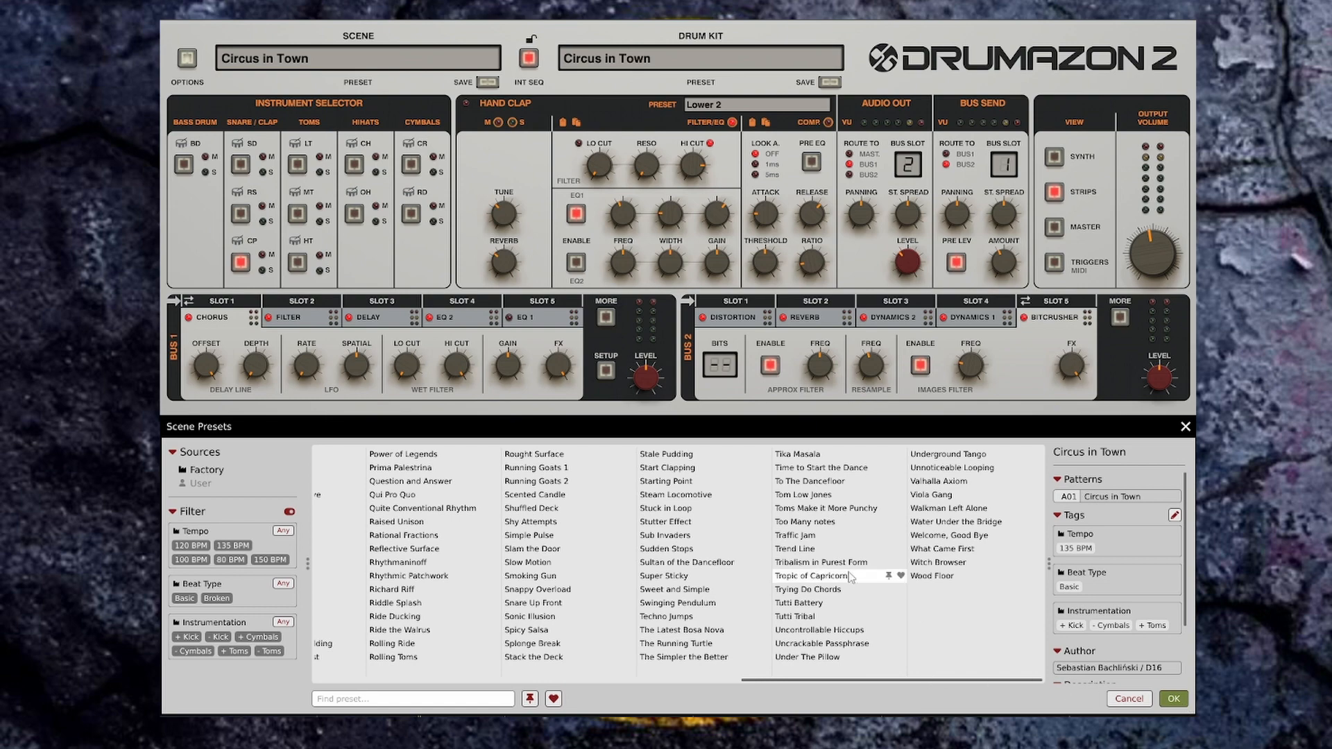
pyautogui.click(1175, 700)
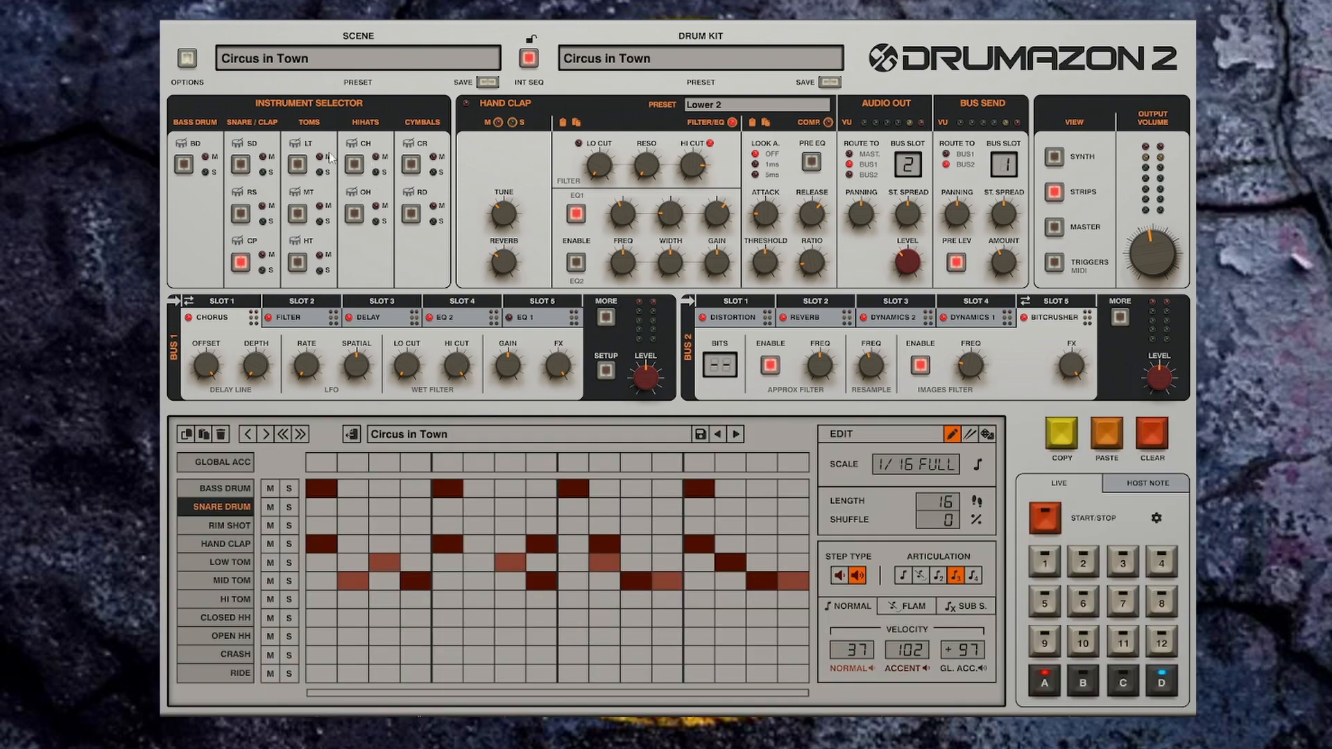